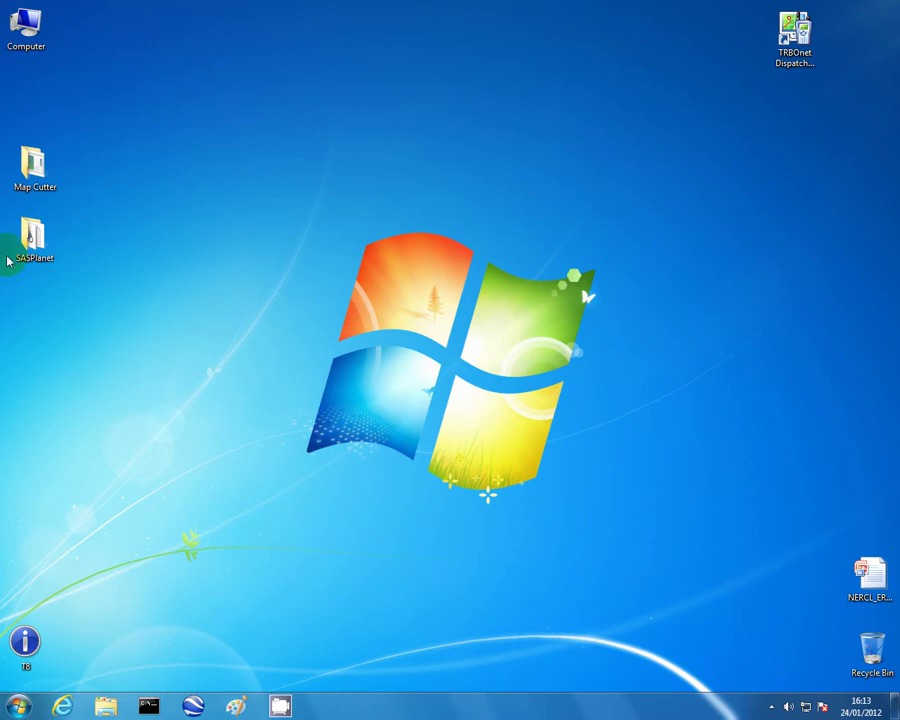
- Place the SASPlanet and Map Cutter folders side by side on the desktop and launch SASPlanet.exe
{"action": "left_click_drag", "start_coordinate": [30, 245], "coordinate": [378, 116]}
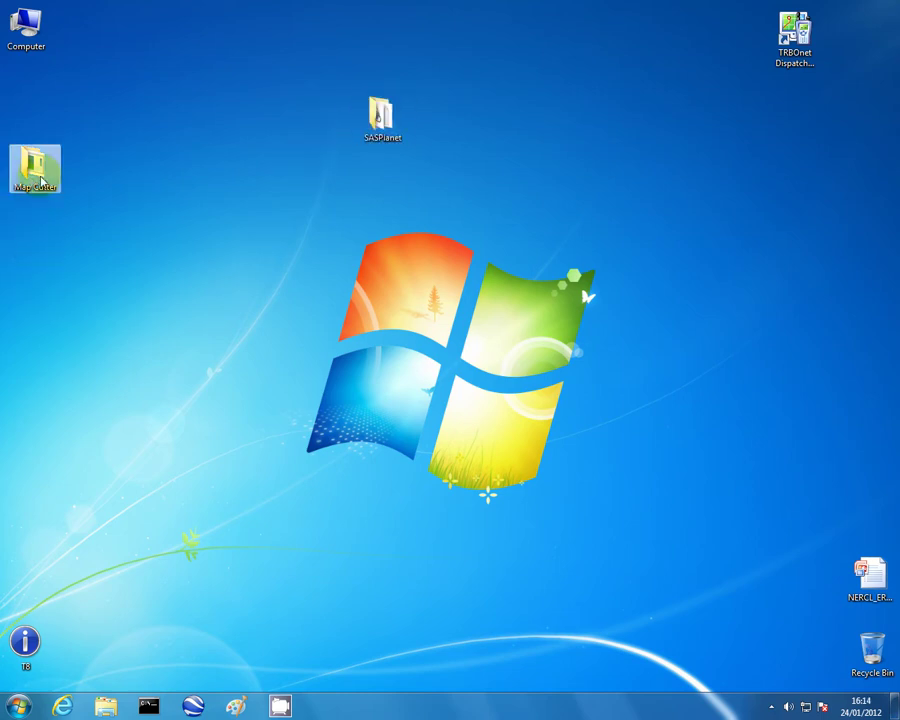
{"action": "left_click_drag", "start_coordinate": [42, 180], "coordinate": [462, 132]}
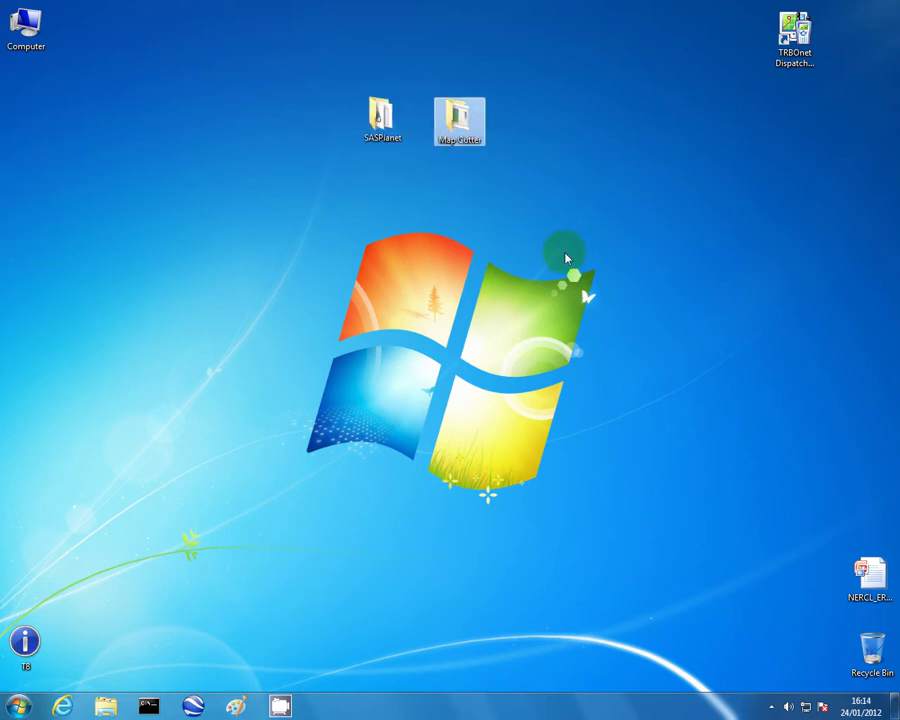
{"action": "left_click", "coordinate": [381, 125]}
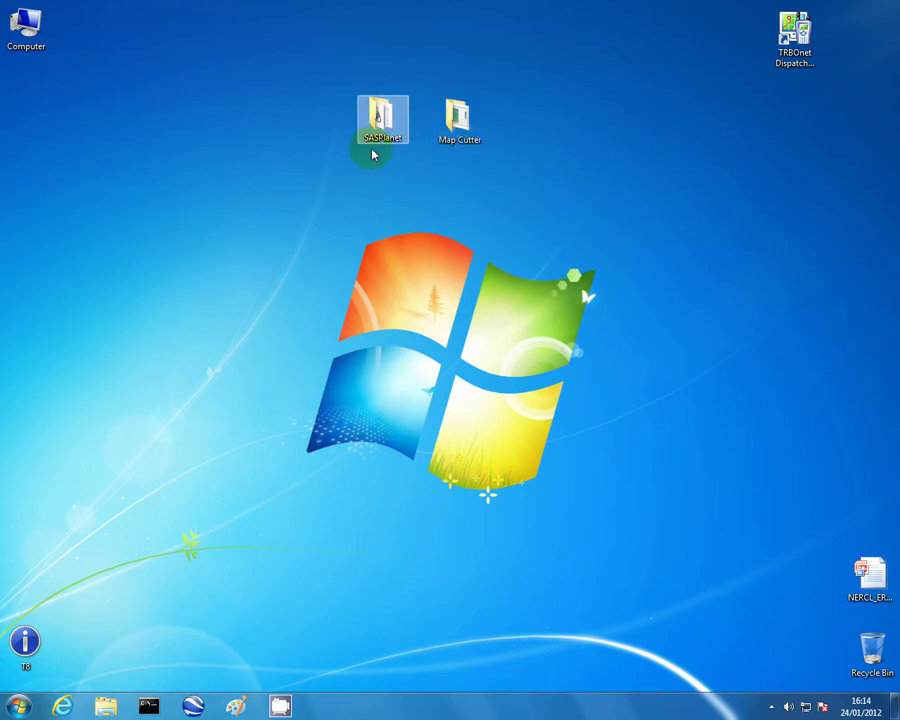
{"action": "double_click", "coordinate": [372, 150]}
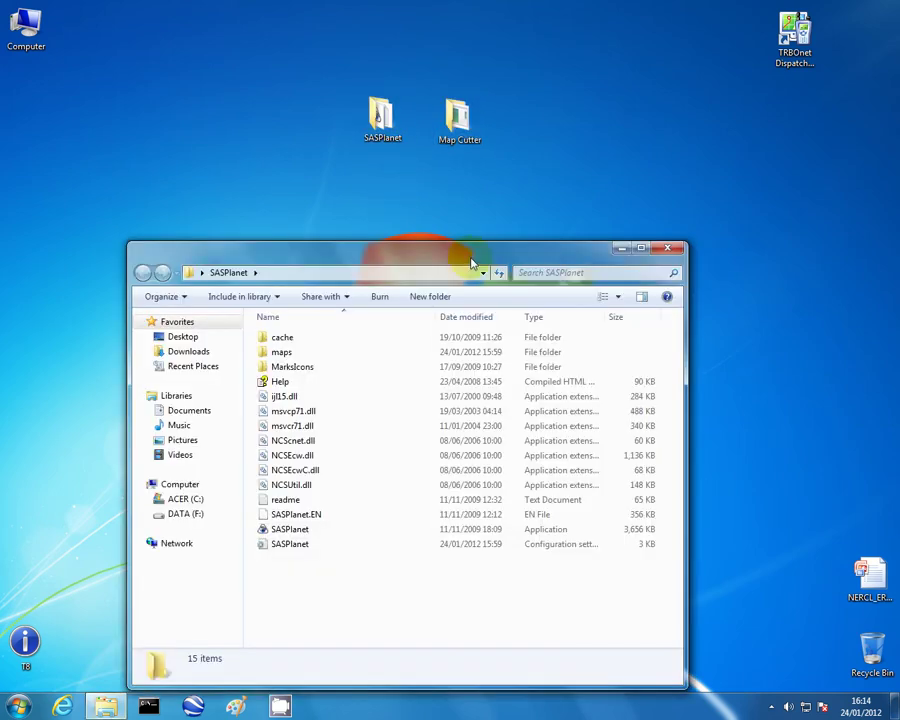
{"action": "left_click_drag", "start_coordinate": [472, 263], "coordinate": [481, 216]}
{"action": "left_click", "coordinate": [297, 483]}
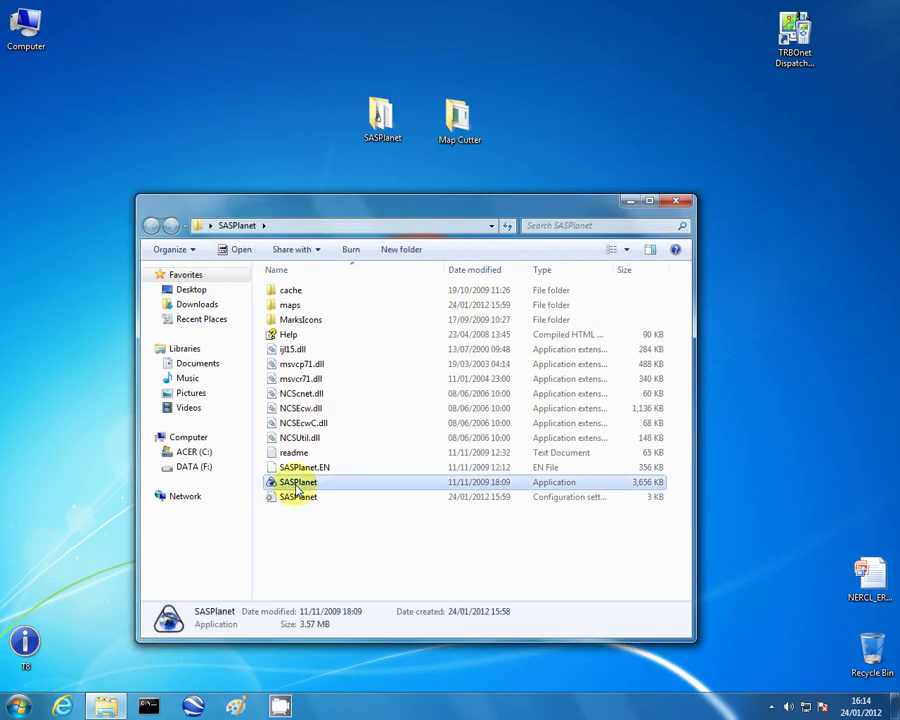
{"action": "double_click", "coordinate": [318, 481]}
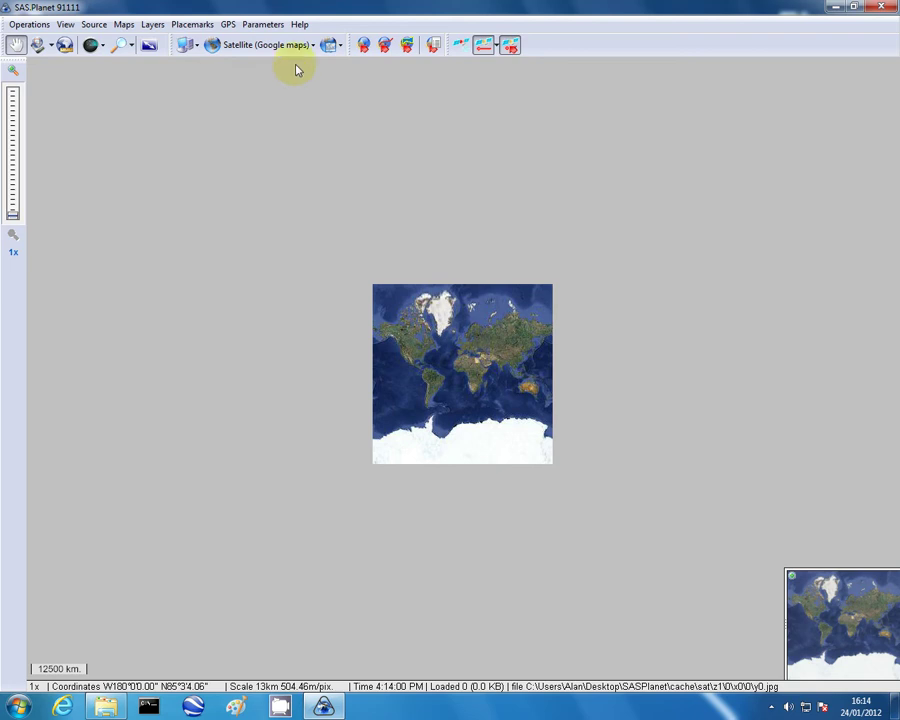
- Switch the SAS.Planet interface language to English
{"action": "left_click", "coordinate": [262, 24]}
{"action": "mouse_move", "coordinate": [268, 88]}
{"action": "left_click", "coordinate": [404, 97]}
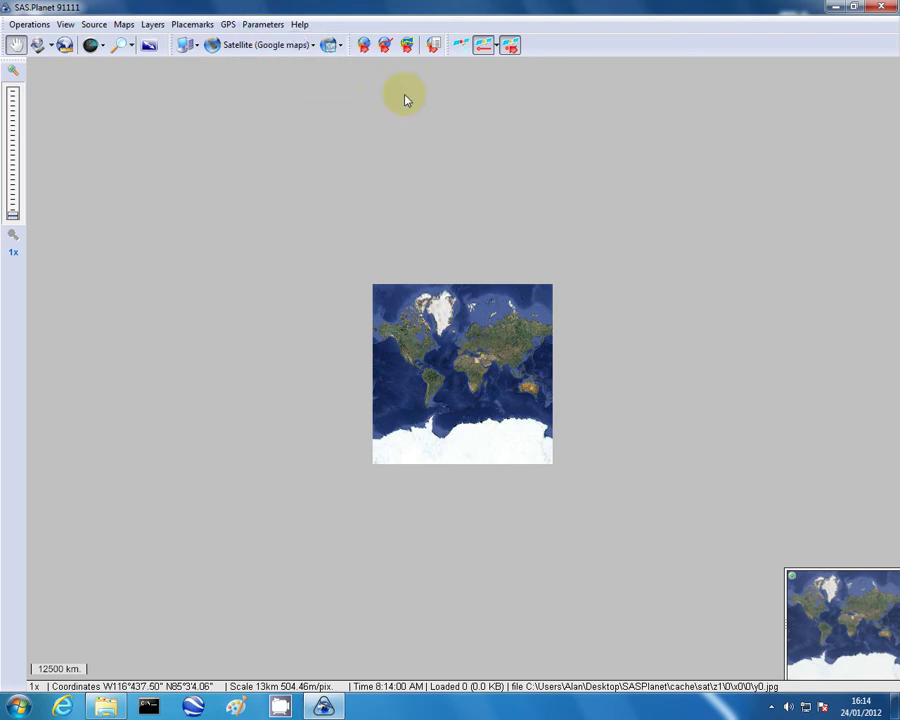
- Remove the ru language code from the Satellite (Google maps) address in Map parameters
{"action": "left_click", "coordinate": [266, 25]}
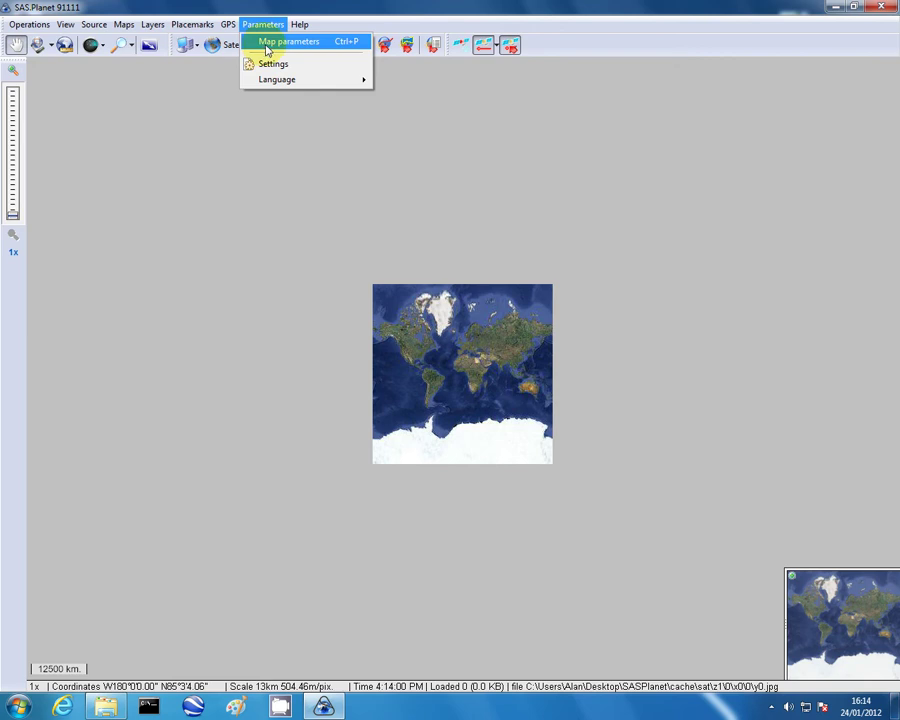
{"action": "left_click", "coordinate": [266, 44]}
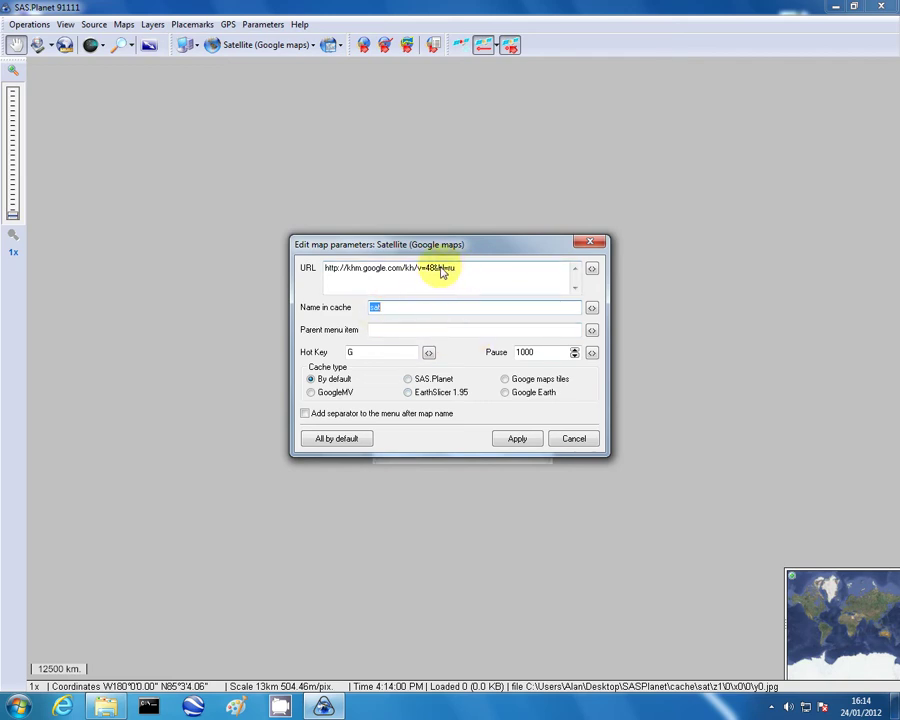
{"action": "left_click", "coordinate": [454, 274]}
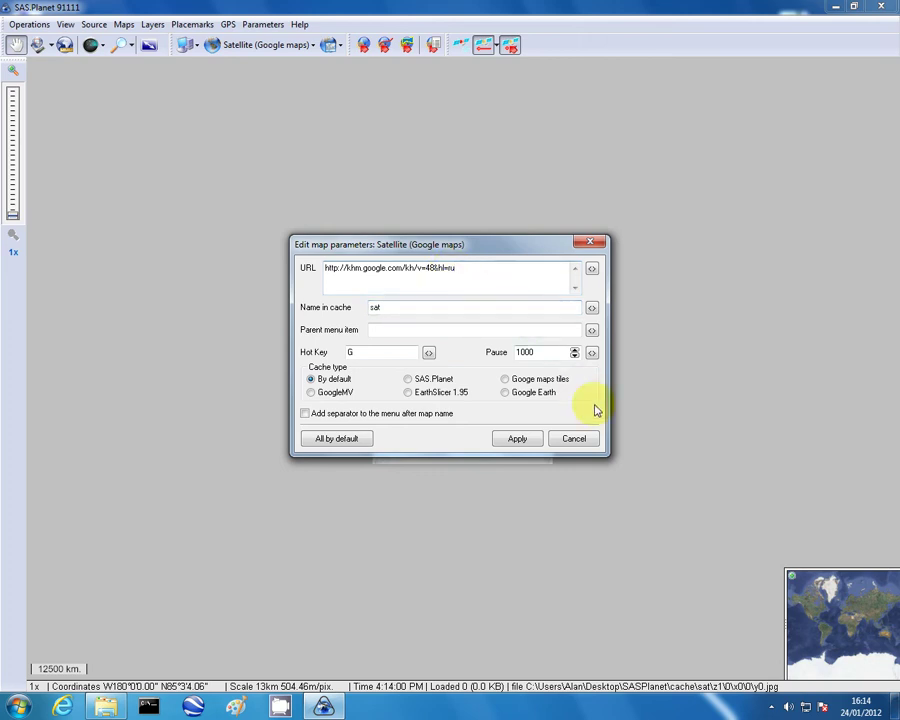
{"action": "key", "text": "BackSpace"}
{"action": "key", "text": "BackSpace"}
- Apply hl=en to the Satellite address, then change Map (Google) to hl=en too
{"action": "type", "text": "en"}
{"action": "left_click", "coordinate": [517, 440]}
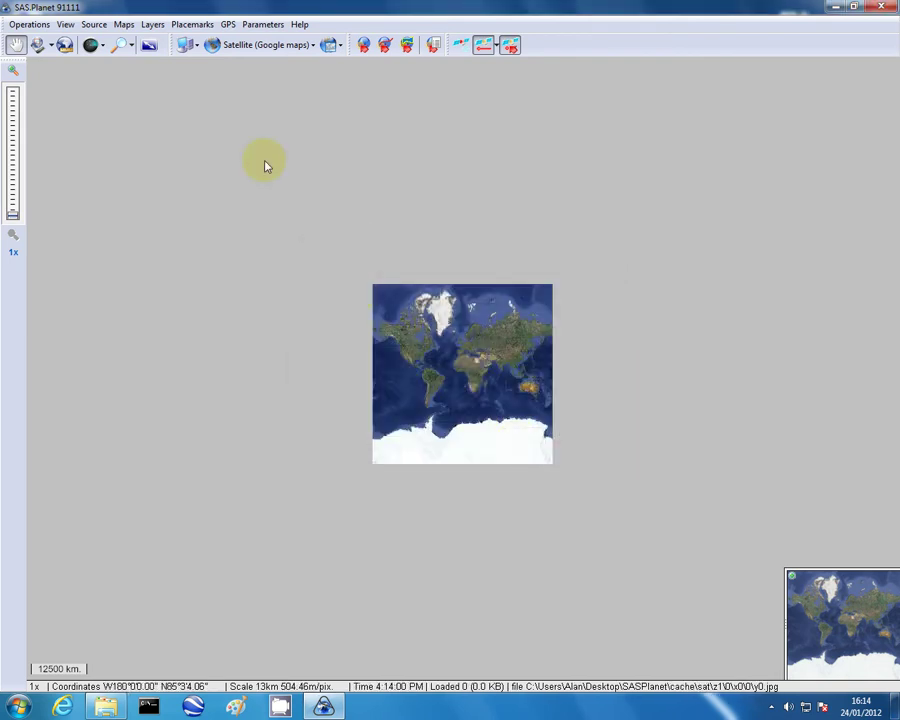
{"action": "left_click", "coordinate": [273, 50]}
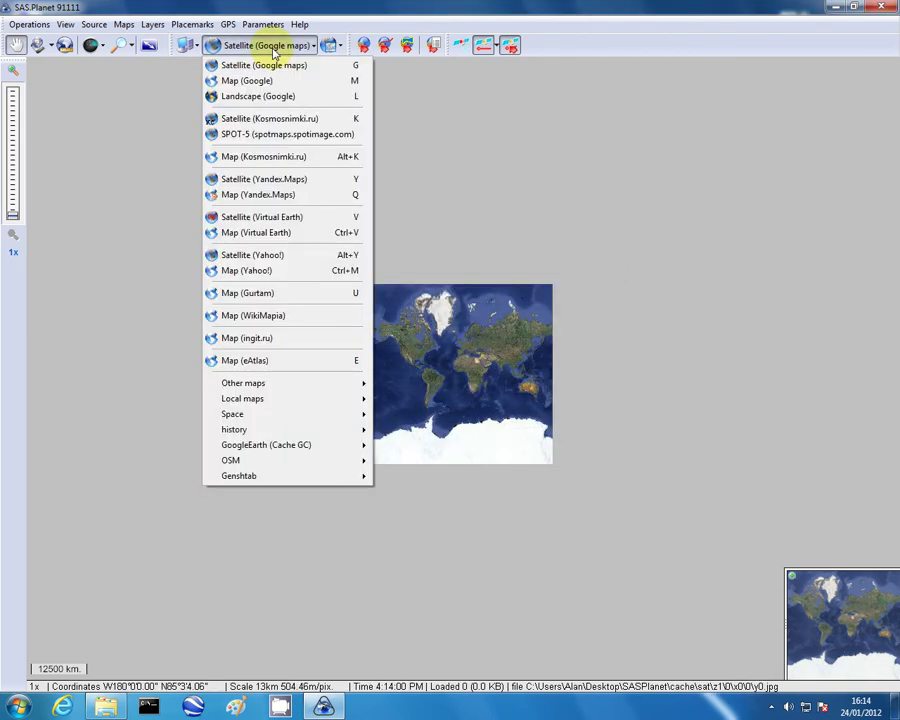
{"action": "left_click", "coordinate": [250, 82]}
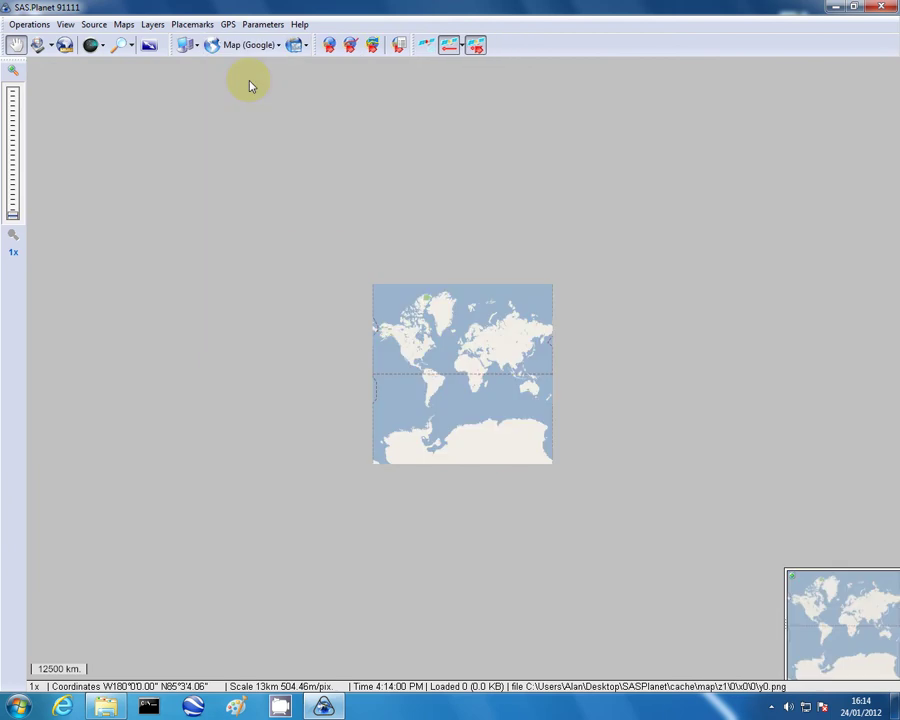
{"action": "left_click", "coordinate": [270, 25]}
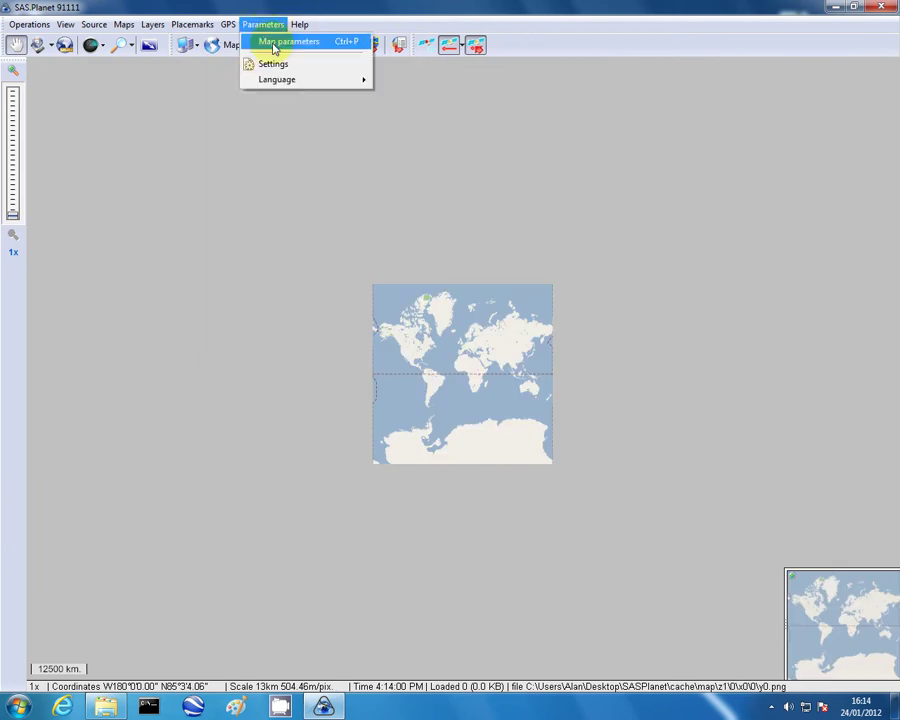
{"action": "left_click", "coordinate": [274, 42]}
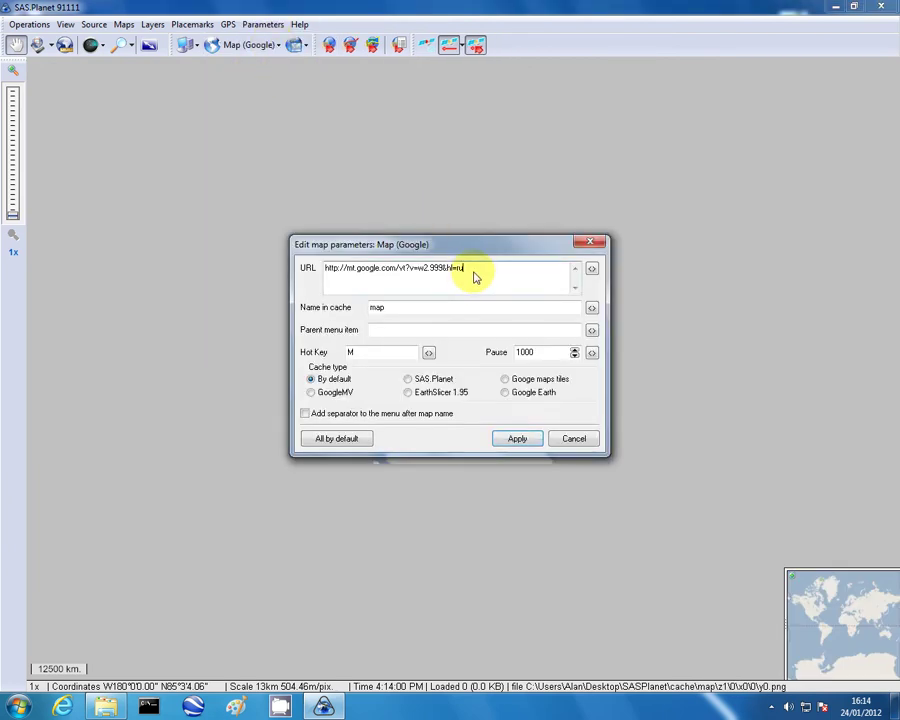
{"action": "key", "text": "BackSpace"}
{"action": "key", "text": "BackSpace"}
{"action": "type", "text": "en"}
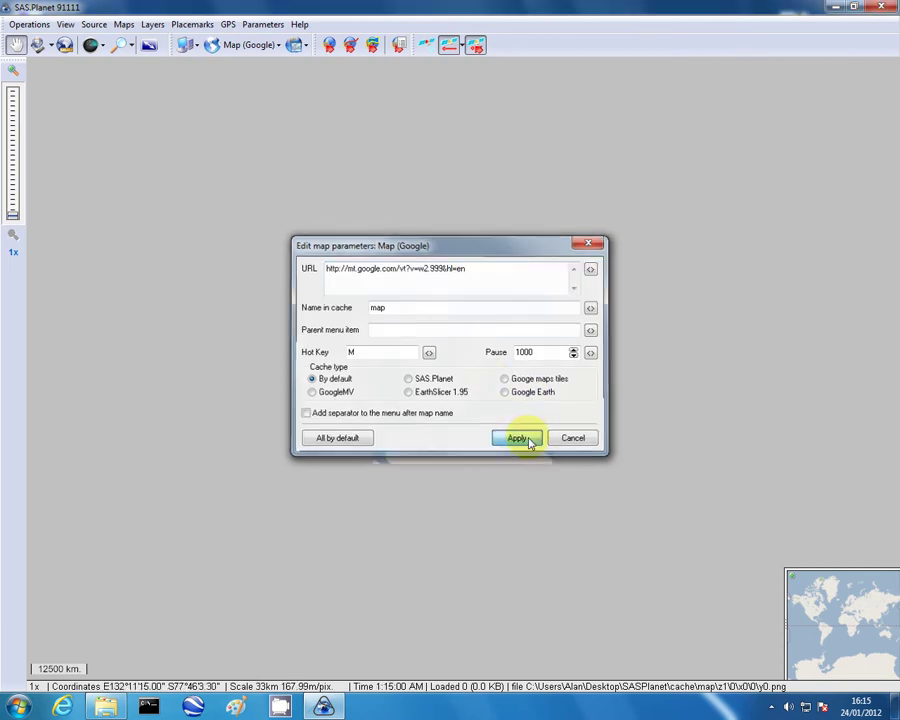
{"action": "left_click", "coordinate": [522, 438]}
- Change the Landscape (Google) address from hl=ru to hl=en and apply it
{"action": "left_click", "coordinate": [235, 45]}
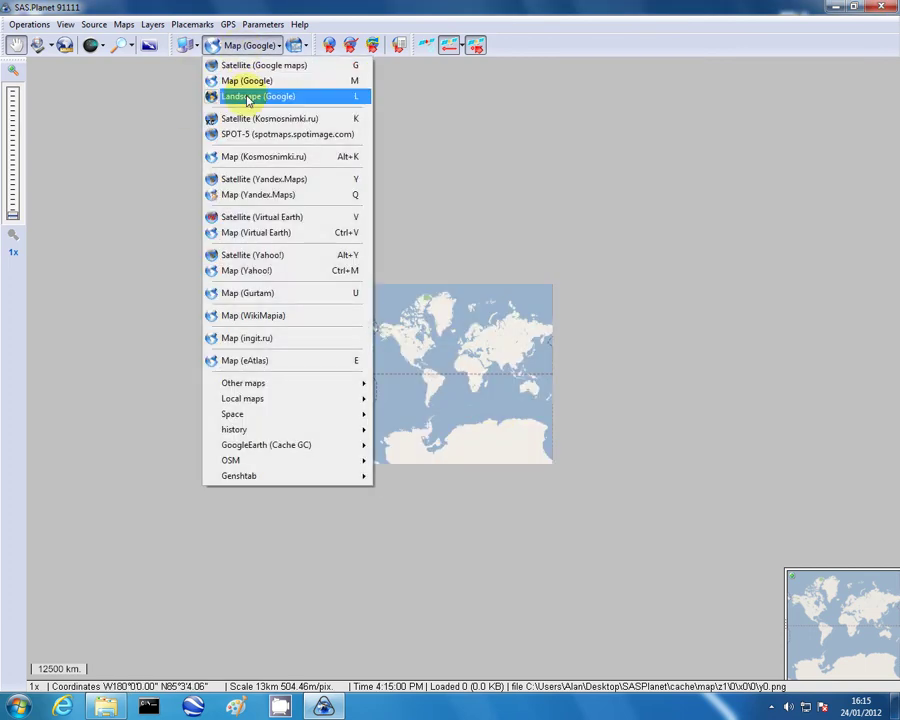
{"action": "left_click", "coordinate": [247, 98]}
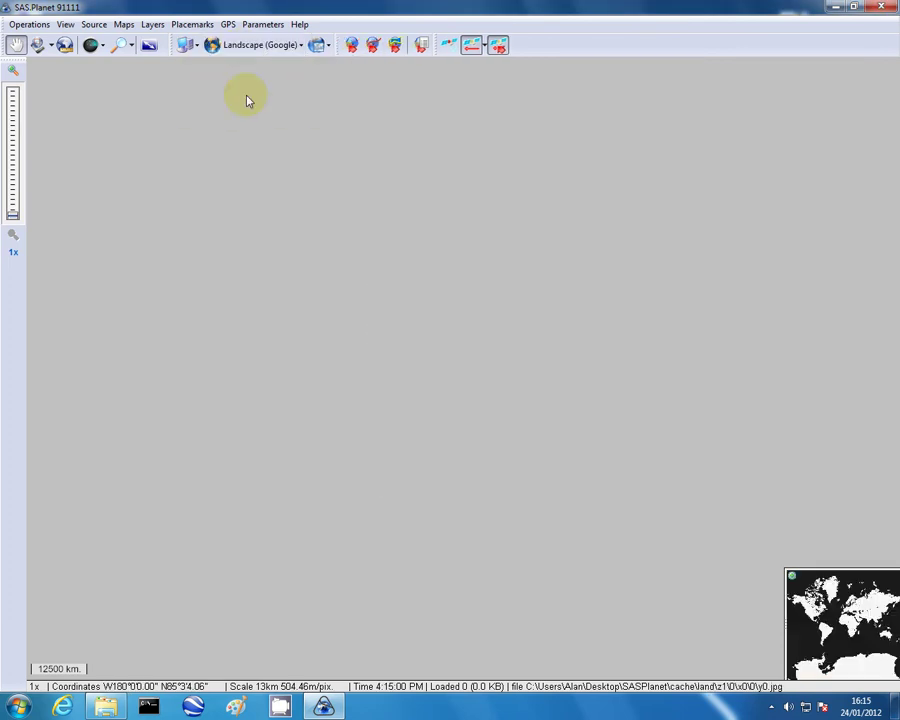
{"action": "left_click", "coordinate": [272, 26]}
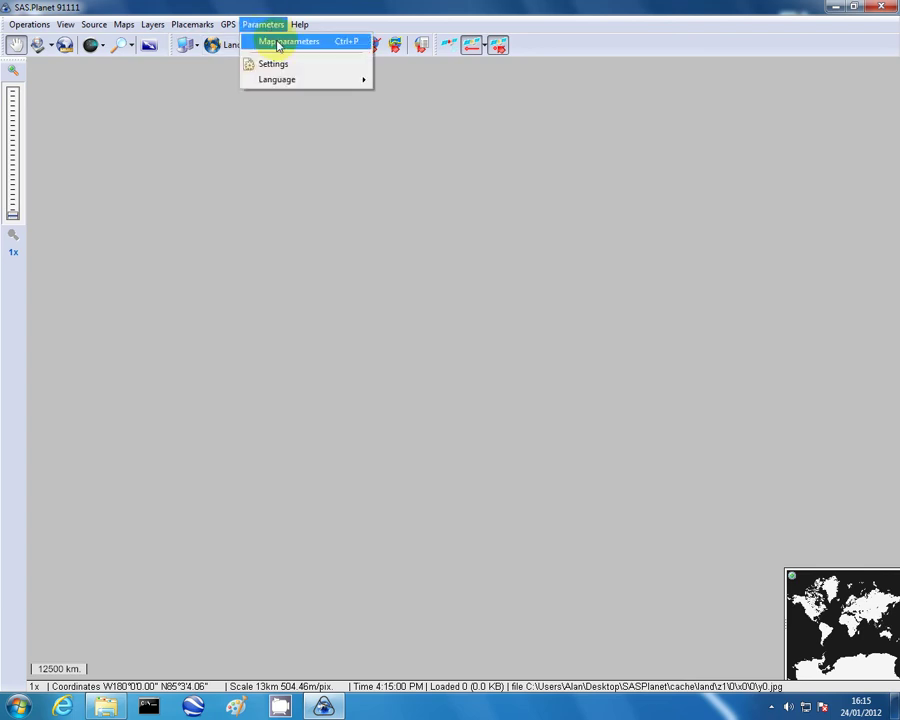
{"action": "left_click", "coordinate": [277, 41]}
{"action": "left_click", "coordinate": [458, 267]}
{"action": "key", "text": "BackSpace"}
{"action": "key", "text": "BackSpace"}
{"action": "type", "text": "en"}
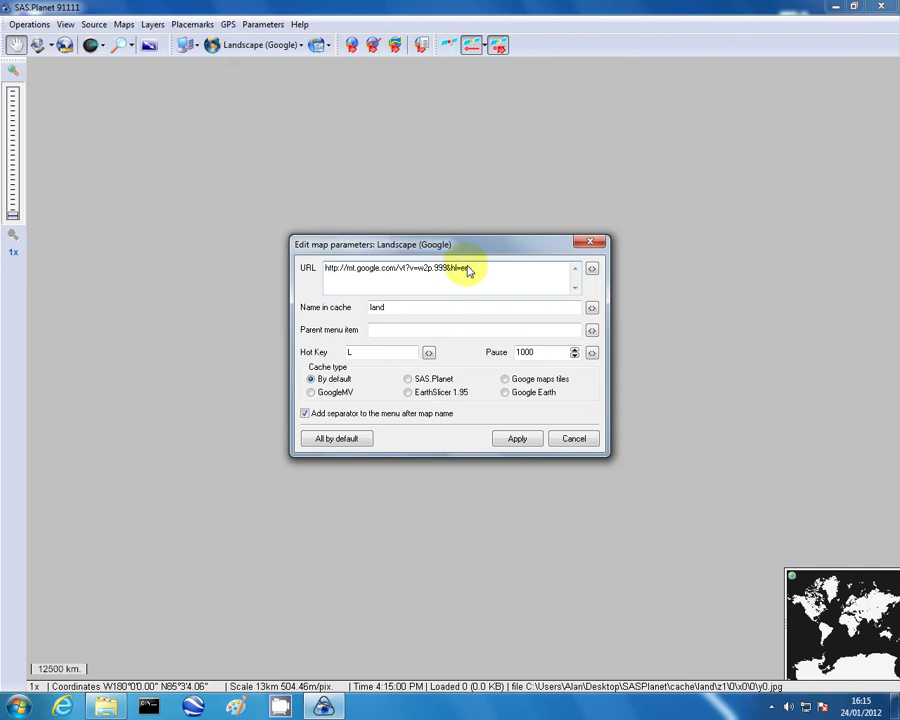
{"action": "left_click", "coordinate": [514, 441]}
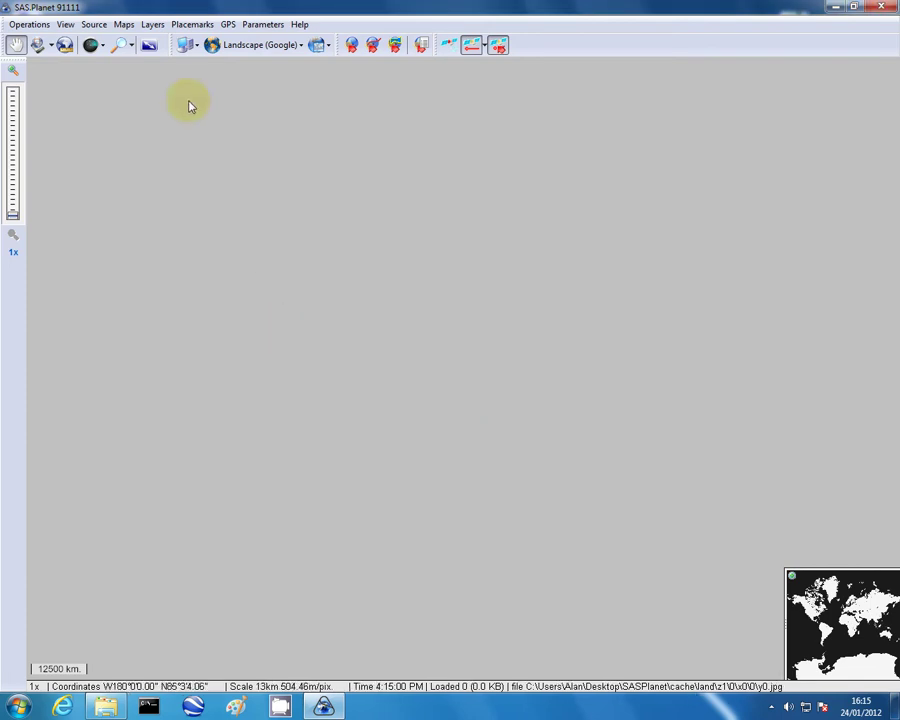
- Show the Map (Google) world road map and load tiles from Internet and cache
{"action": "left_click", "coordinate": [256, 48]}
{"action": "left_click", "coordinate": [246, 80]}
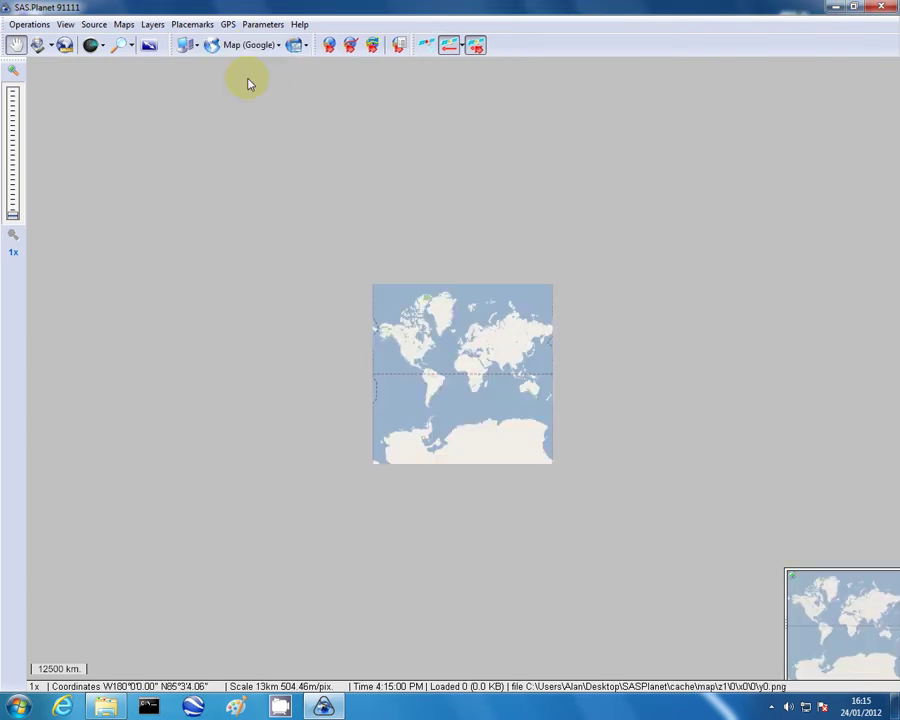
{"action": "left_click_drag", "start_coordinate": [416, 335], "coordinate": [370, 331]}
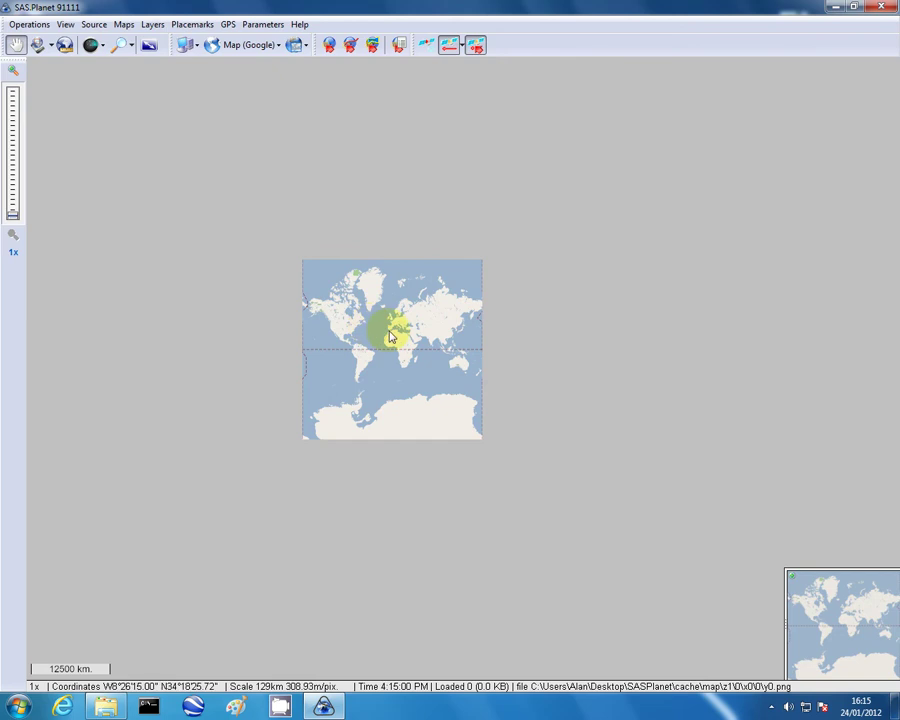
{"action": "scroll", "coordinate": [400, 328], "scroll_direction": "up", "scroll_amount": 2}
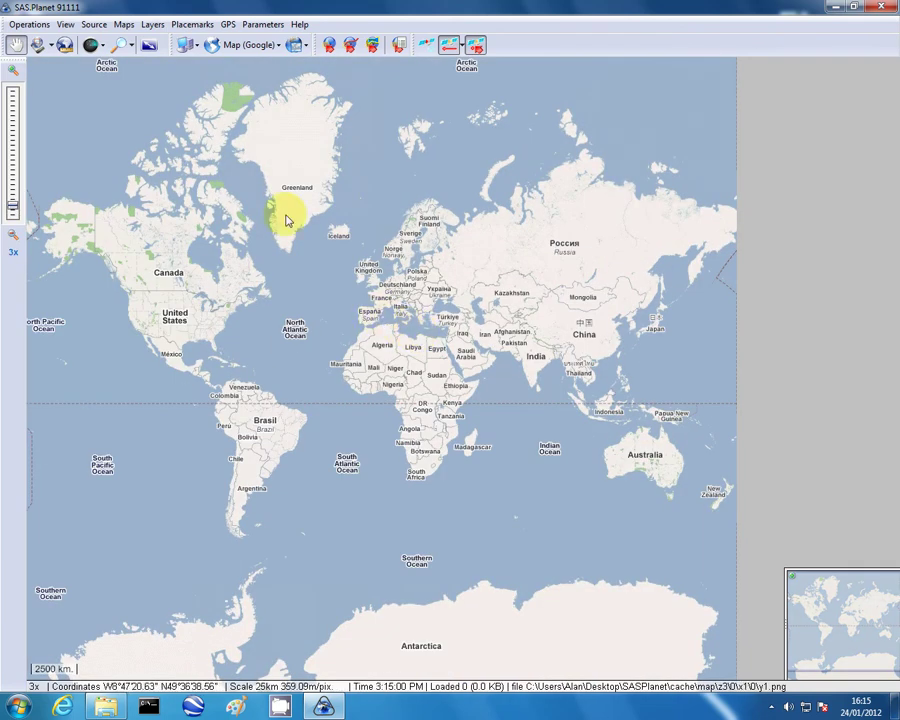
{"action": "left_click", "coordinate": [95, 26]}
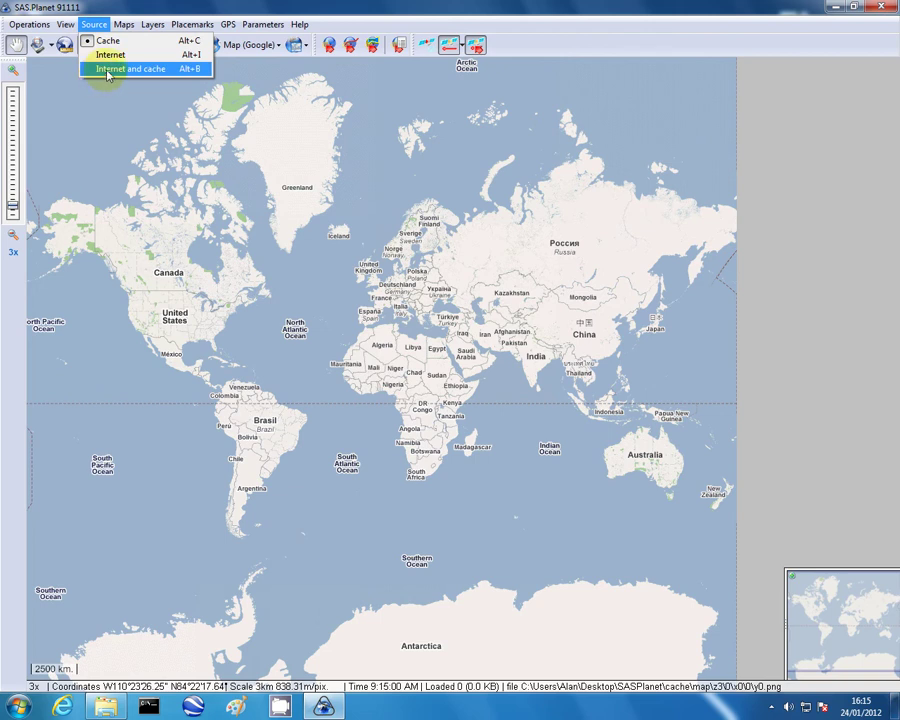
{"action": "left_click", "coordinate": [106, 69]}
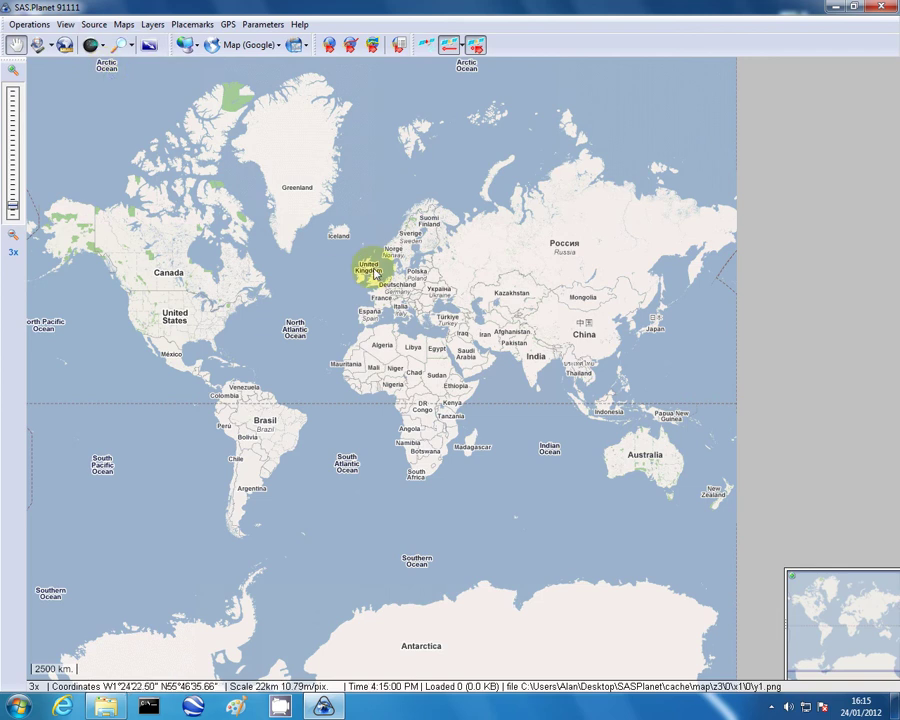
- Zoom the road map in to 15x over the Tyne between Wallsend and Jarrow
{"action": "scroll", "coordinate": [374, 274], "scroll_direction": "up", "scroll_amount": 2}
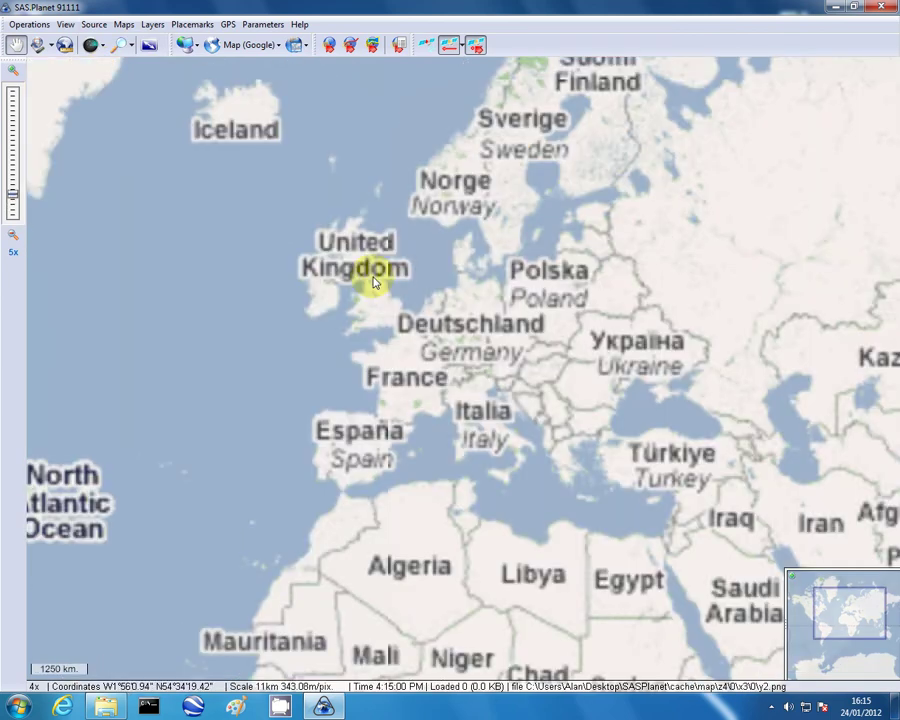
{"action": "scroll", "coordinate": [372, 282], "scroll_direction": "up", "scroll_amount": 2}
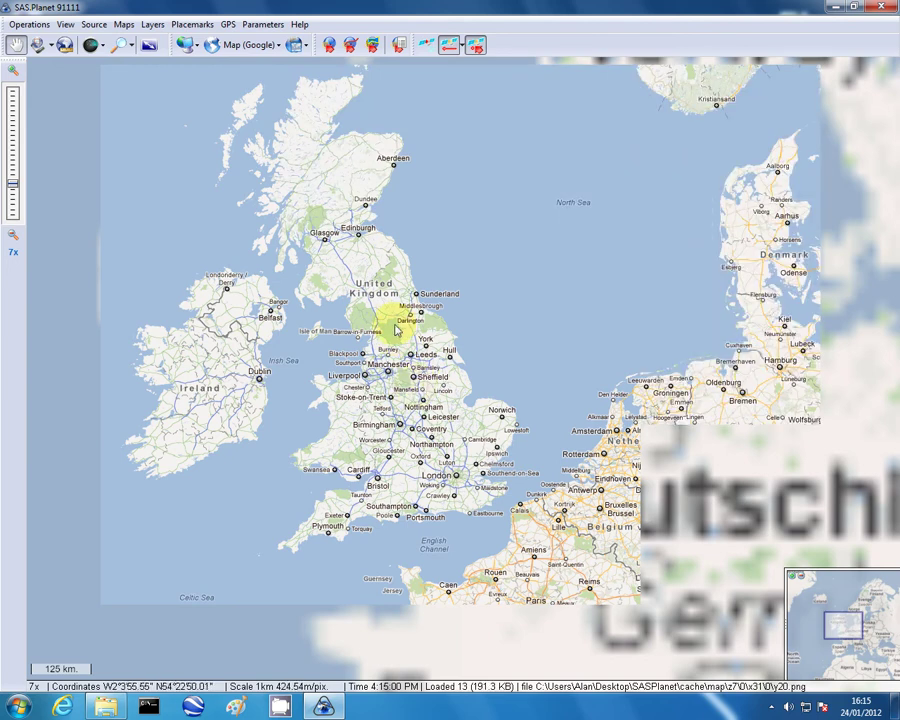
{"action": "scroll", "coordinate": [403, 323], "scroll_direction": "up", "scroll_amount": 1}
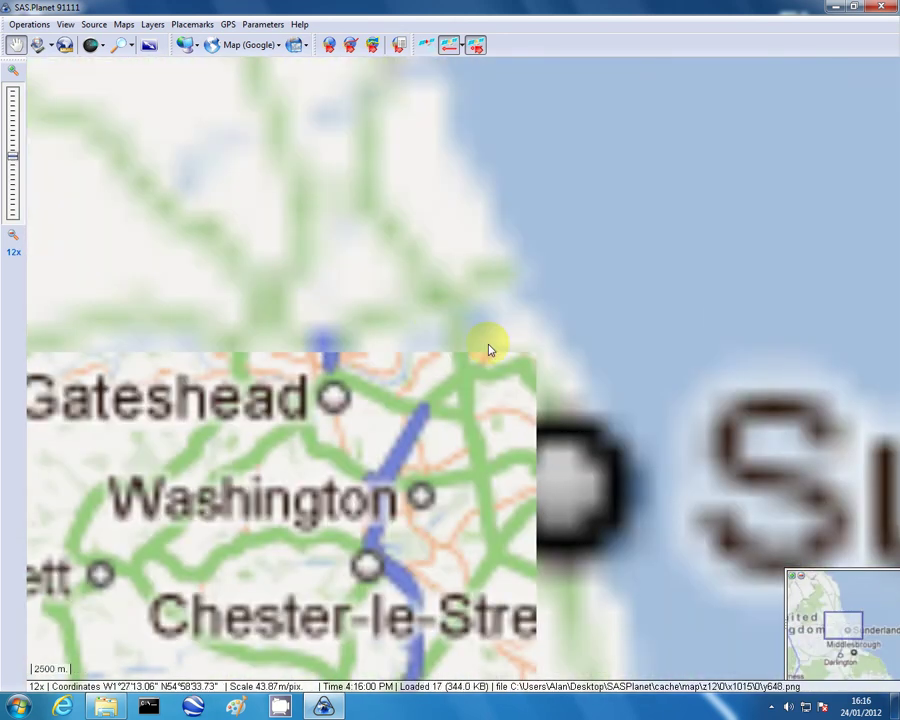
{"action": "scroll", "coordinate": [437, 407], "scroll_direction": "up", "scroll_amount": 3}
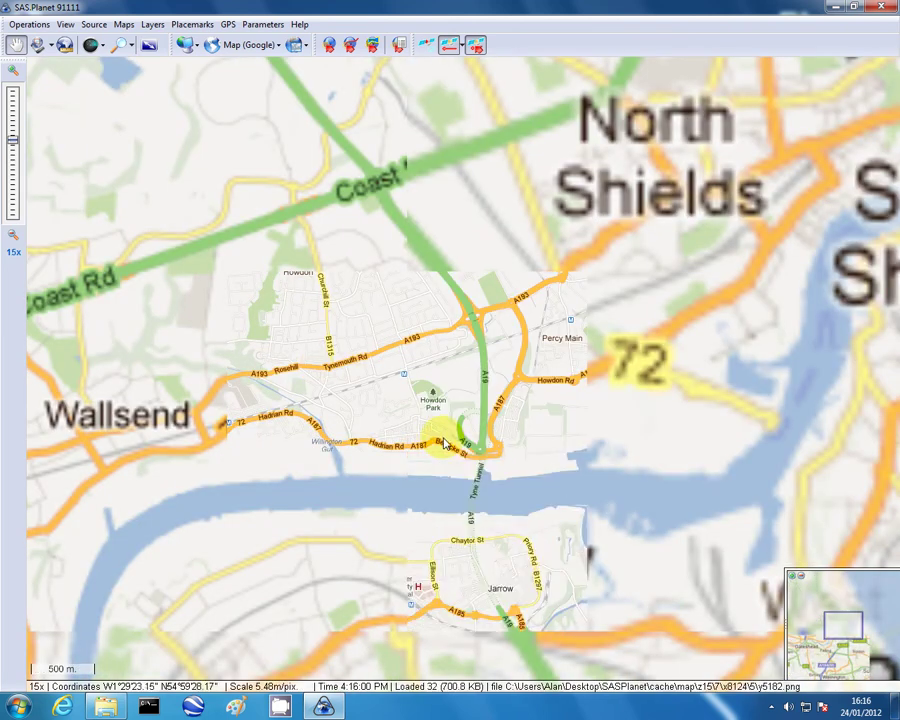
- Zoom from 15x to 19x onto the A19 roundabout beside Bewicke St
{"action": "left_click_drag", "start_coordinate": [420, 434], "coordinate": [414, 416]}
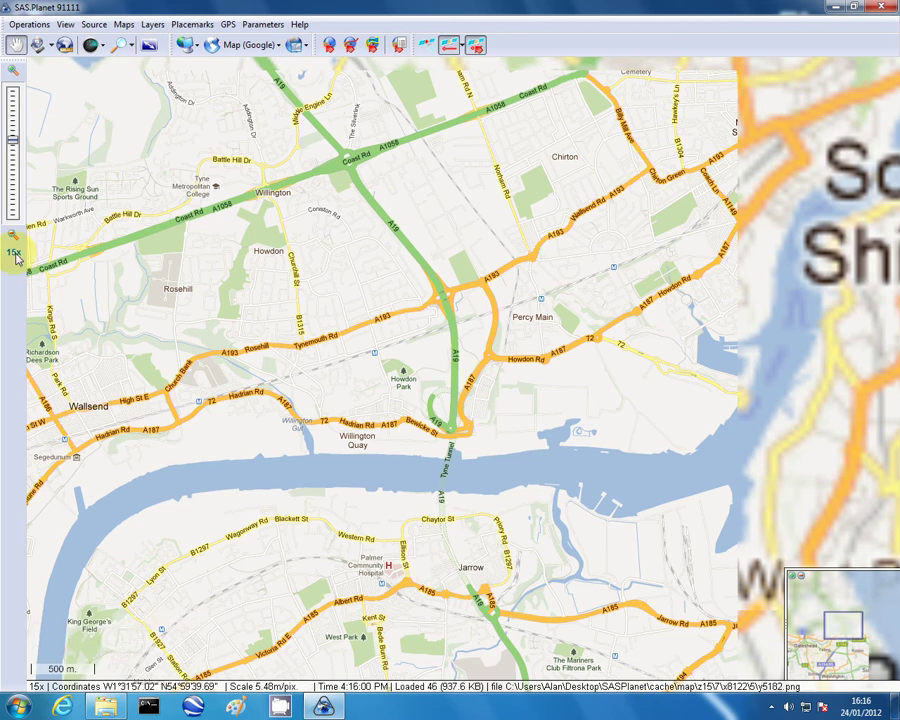
{"action": "scroll", "coordinate": [416, 432], "scroll_direction": "up", "scroll_amount": 1}
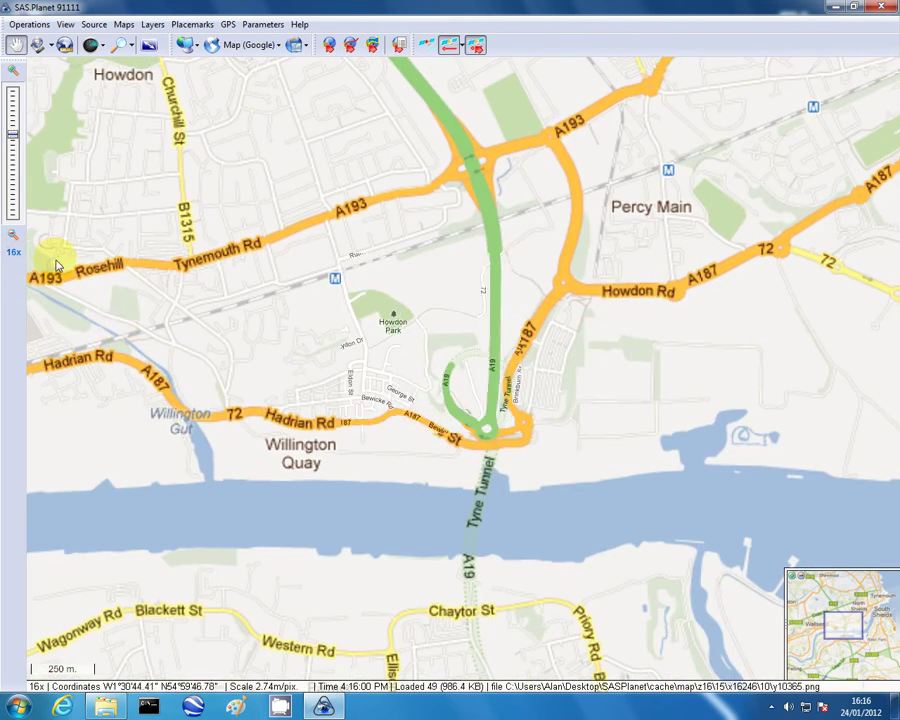
{"action": "scroll", "coordinate": [440, 432], "scroll_direction": "up", "scroll_amount": 1}
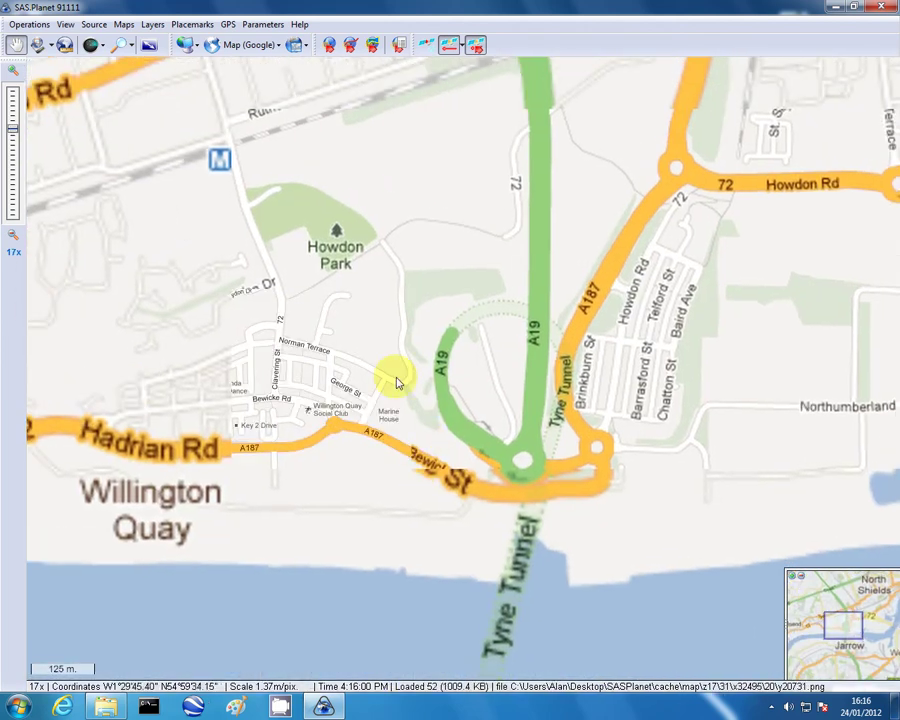
{"action": "scroll", "coordinate": [416, 430], "scroll_direction": "up", "scroll_amount": 1}
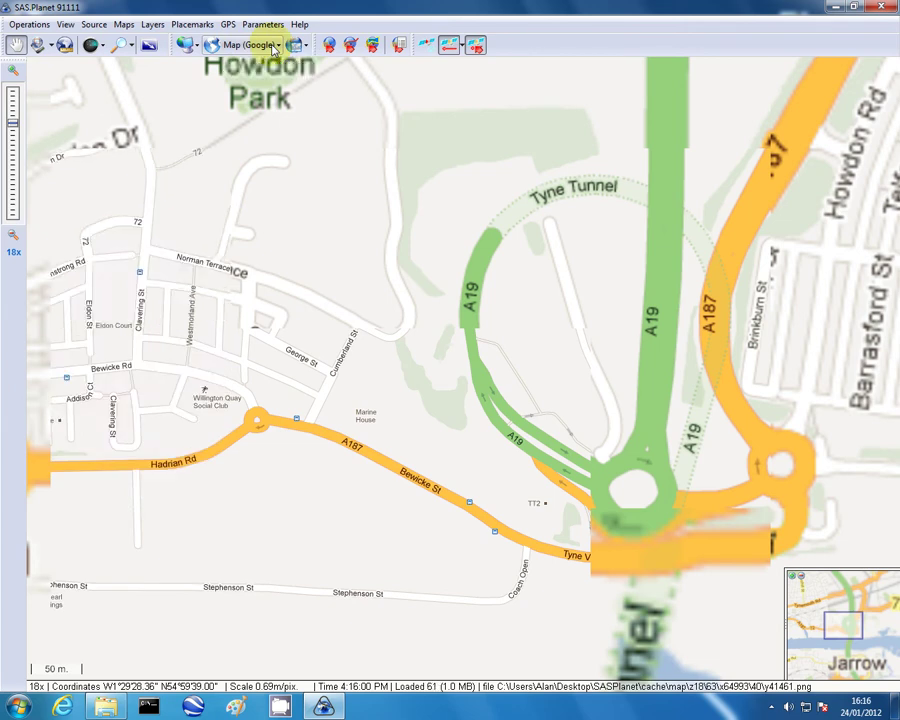
{"action": "scroll", "coordinate": [257, 80], "scroll_direction": "up", "scroll_amount": 1}
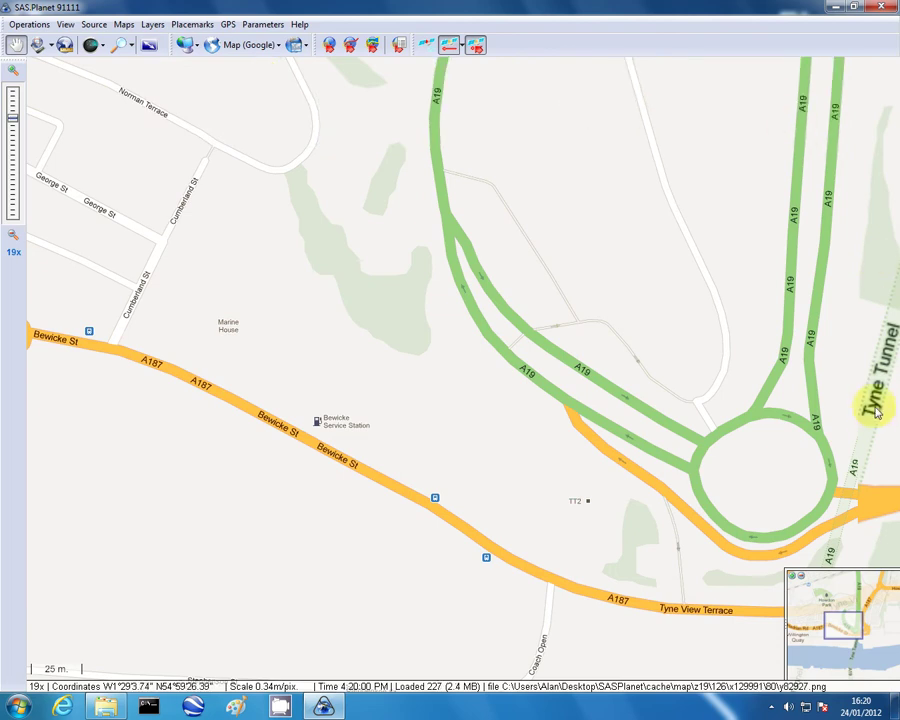
- Preview the tunnel area with the Satellite and then Landscape (Google) sources
{"action": "left_click", "coordinate": [242, 45]}
{"action": "left_click", "coordinate": [248, 66]}
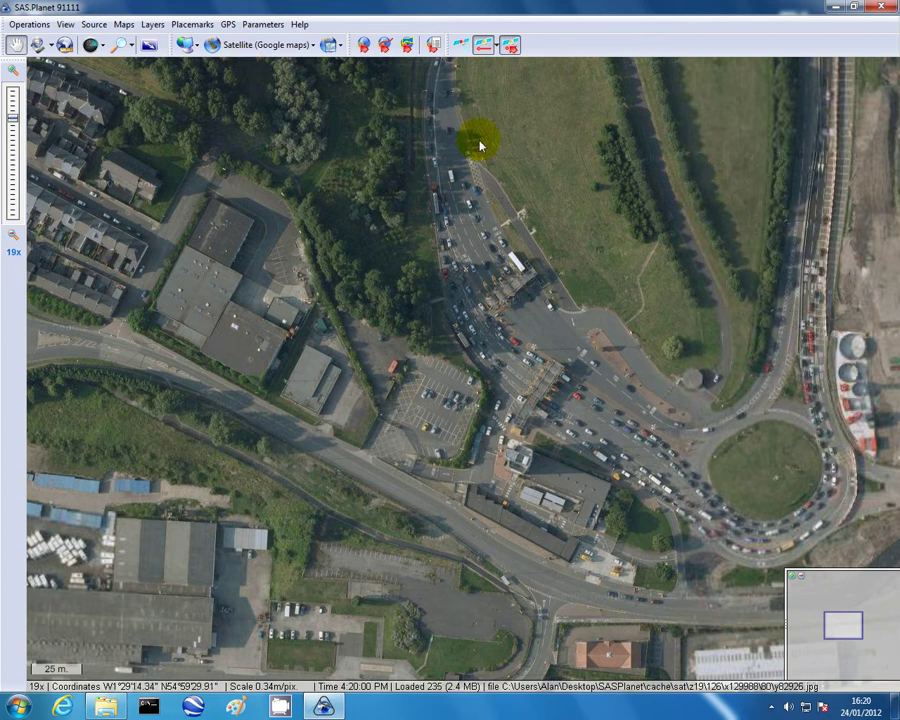
{"action": "scroll", "coordinate": [285, 333], "scroll_direction": "down", "scroll_amount": 1}
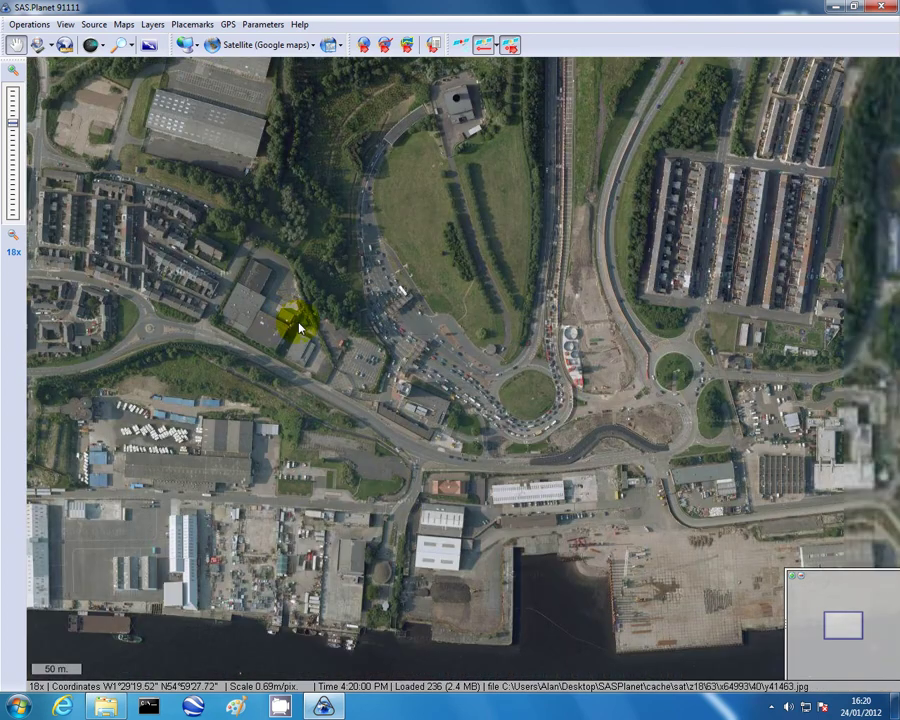
{"action": "left_click_drag", "start_coordinate": [340, 297], "coordinate": [418, 404]}
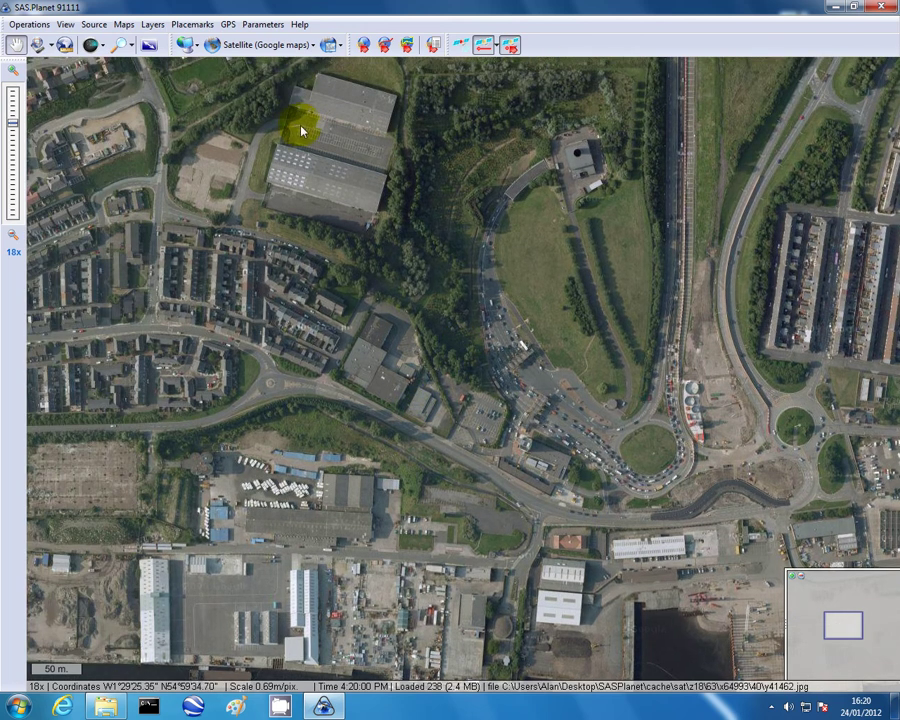
{"action": "left_click", "coordinate": [260, 45]}
{"action": "left_click", "coordinate": [253, 97]}
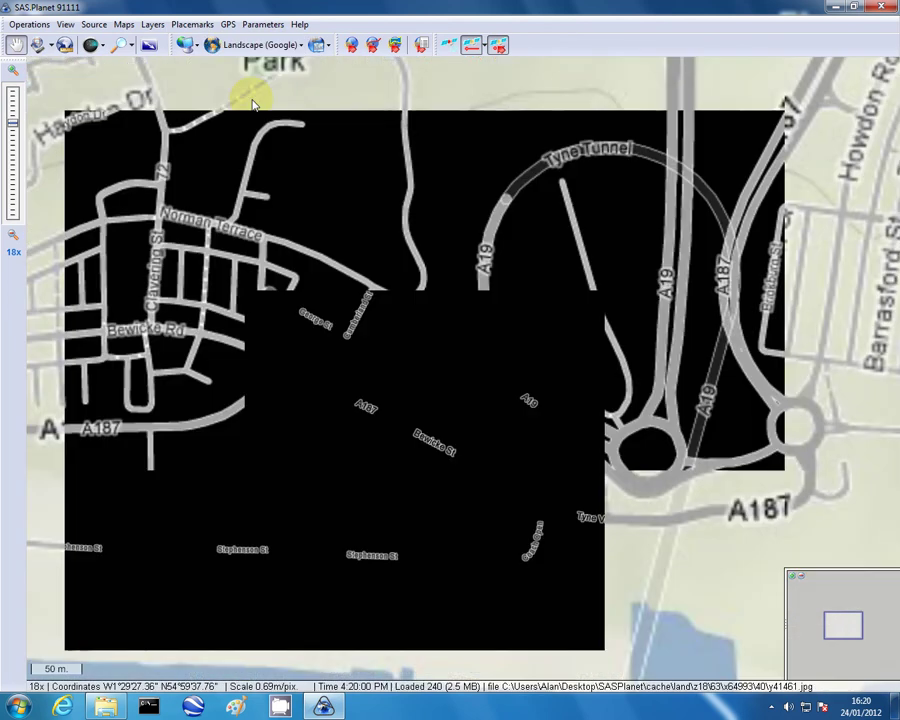
{"action": "scroll", "coordinate": [300, 266], "scroll_direction": "down", "scroll_amount": 1}
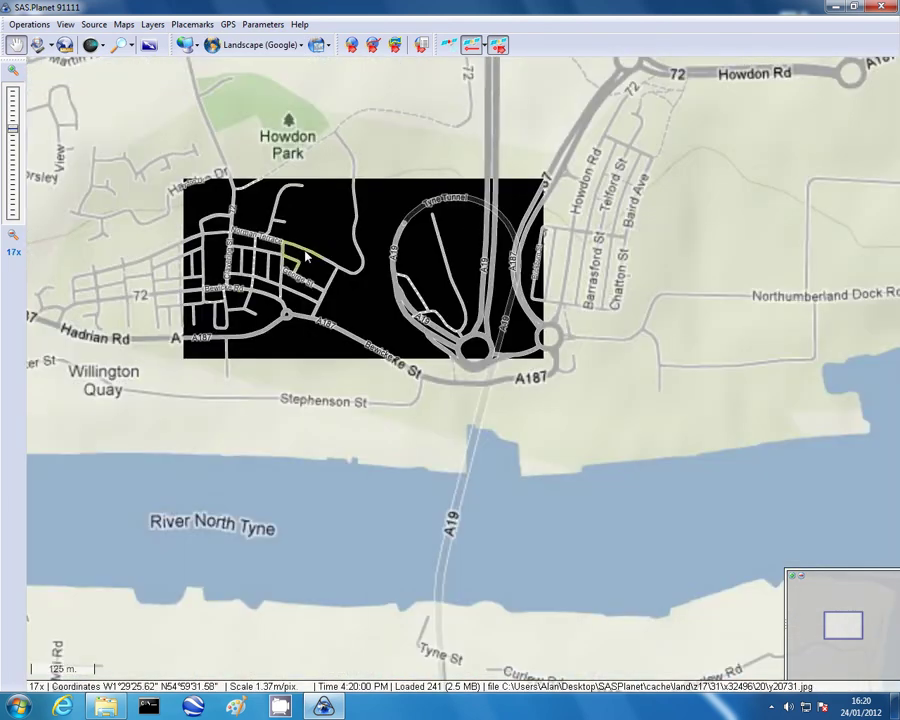
{"action": "scroll", "coordinate": [322, 268], "scroll_direction": "down", "scroll_amount": 1}
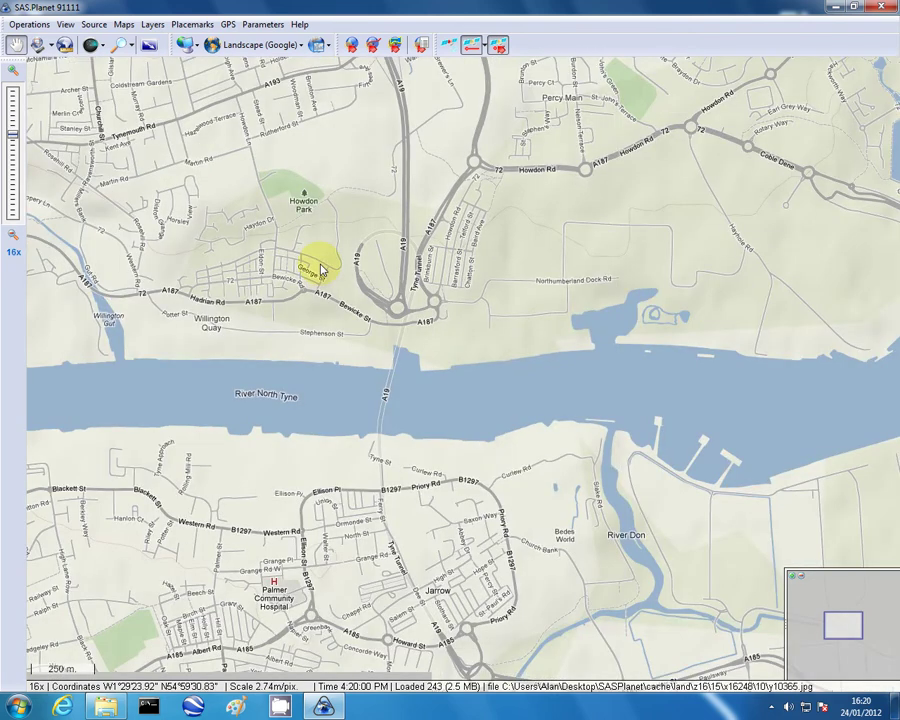
- Return to the Map (Google) road map and centre the tunnel area
{"action": "left_click", "coordinate": [262, 24]}
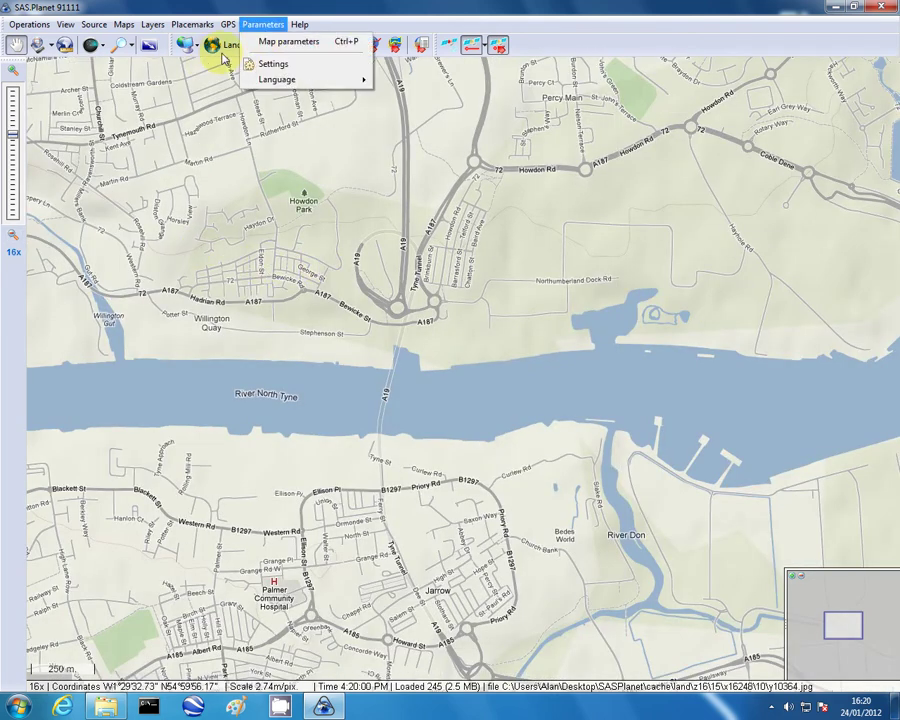
{"action": "left_click", "coordinate": [226, 46]}
{"action": "left_click", "coordinate": [270, 80]}
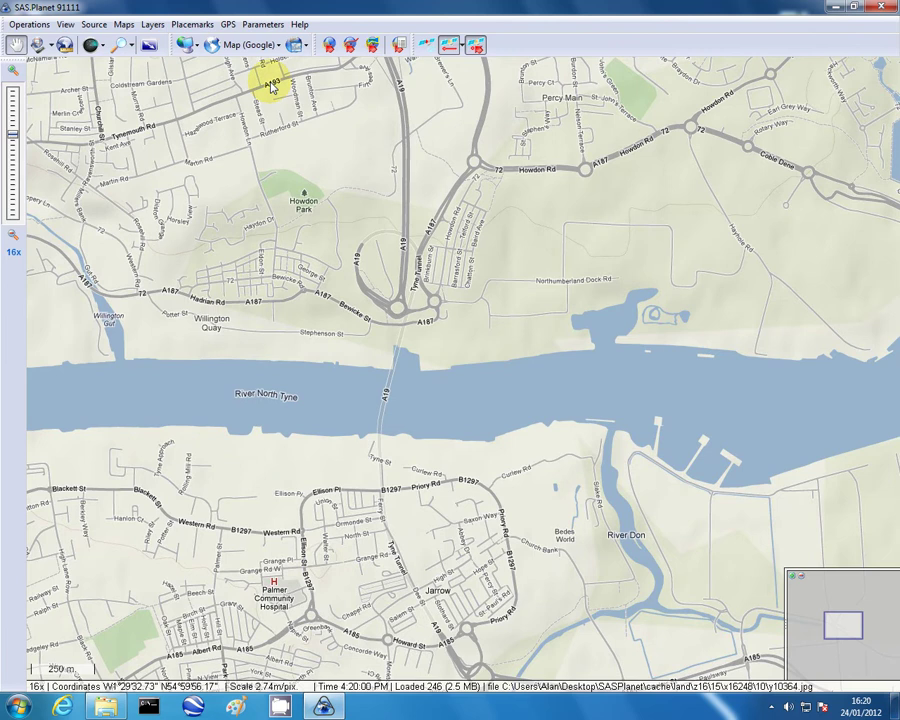
{"action": "left_click_drag", "start_coordinate": [282, 121], "coordinate": [316, 212]}
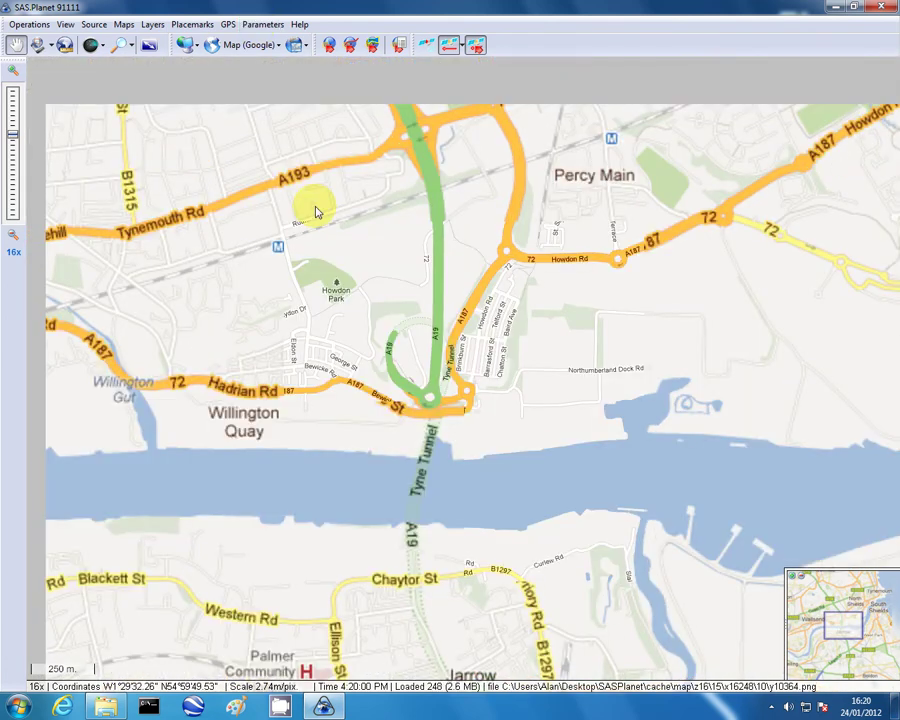
{"action": "scroll", "coordinate": [316, 212], "scroll_direction": "up", "scroll_amount": 1}
- Switch to Satellite (Google maps) and zoom to 19x over the toll plaza
{"action": "left_click", "coordinate": [250, 45]}
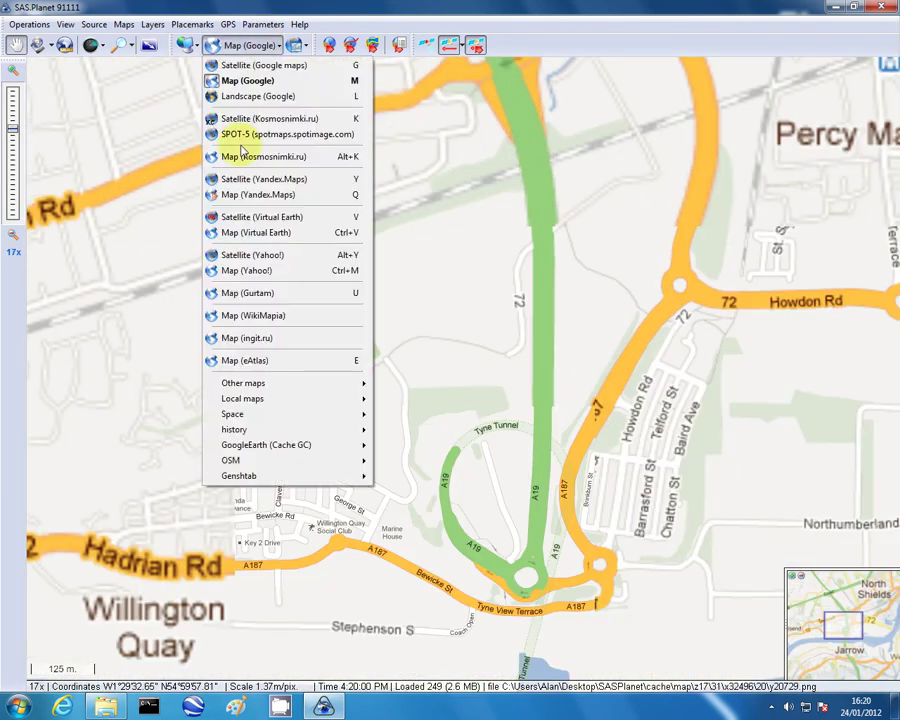
{"action": "left_click", "coordinate": [268, 66]}
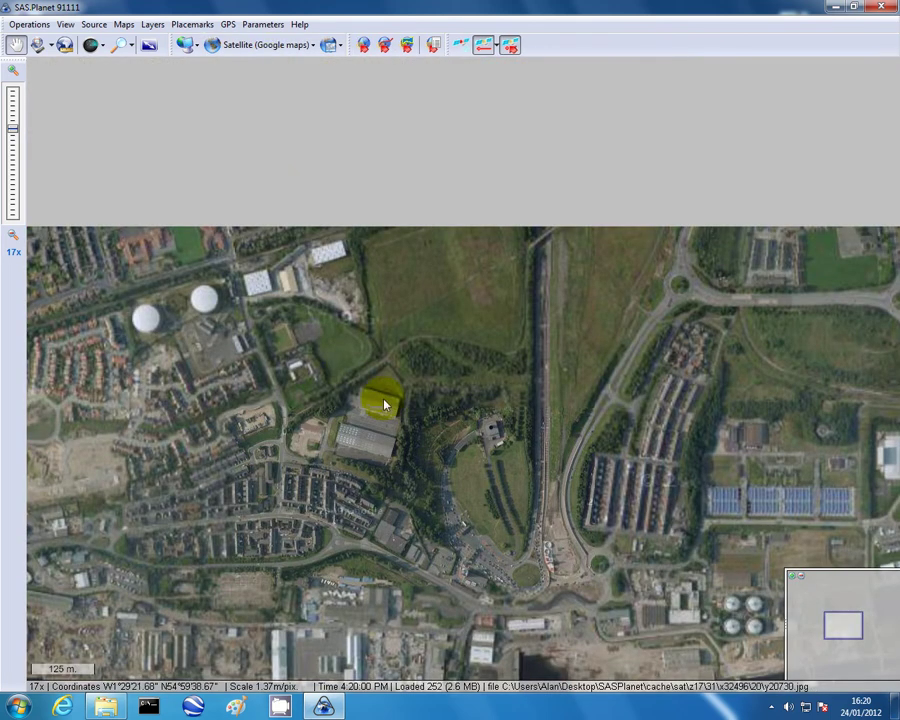
{"action": "left_click_drag", "start_coordinate": [382, 402], "coordinate": [342, 316]}
{"action": "scroll", "coordinate": [331, 432], "scroll_direction": "up", "scroll_amount": 1}
{"action": "left_click_drag", "start_coordinate": [347, 432], "coordinate": [388, 390]}
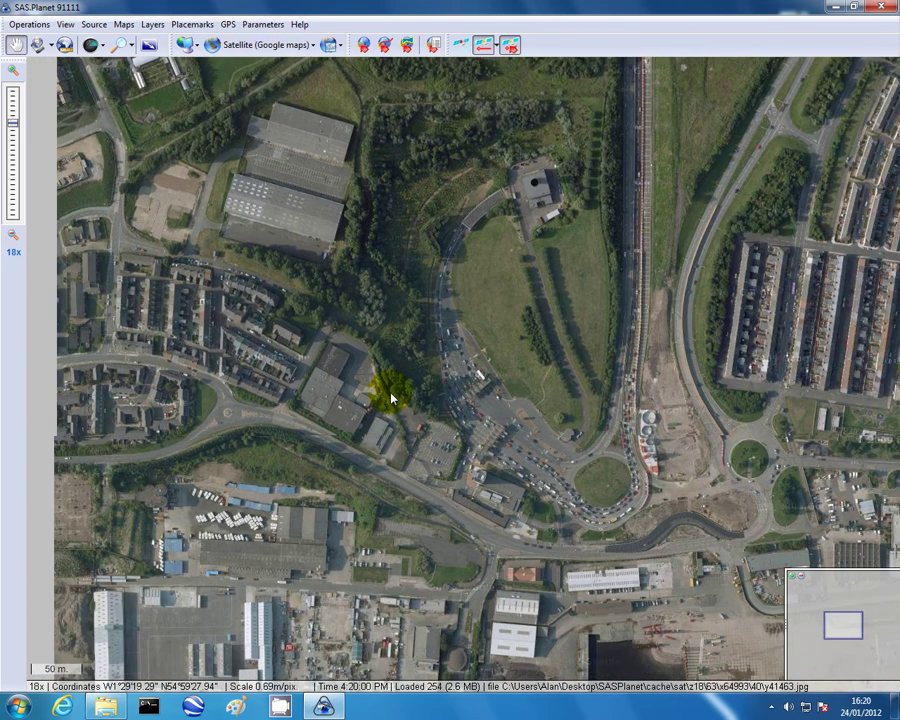
{"action": "scroll", "coordinate": [388, 390], "scroll_direction": "up", "scroll_amount": 1}
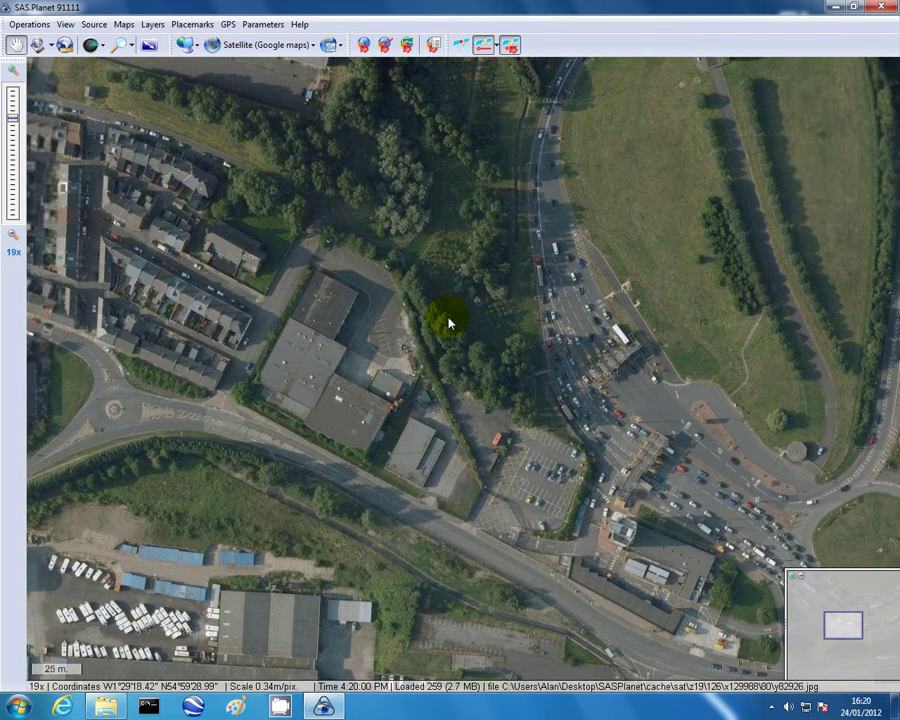
{"action": "left_click", "coordinate": [29, 26]}
- Select a rectangular area over the toll approach from the view's top-left to bottom-right corner
{"action": "mouse_move", "coordinate": [34, 138]}
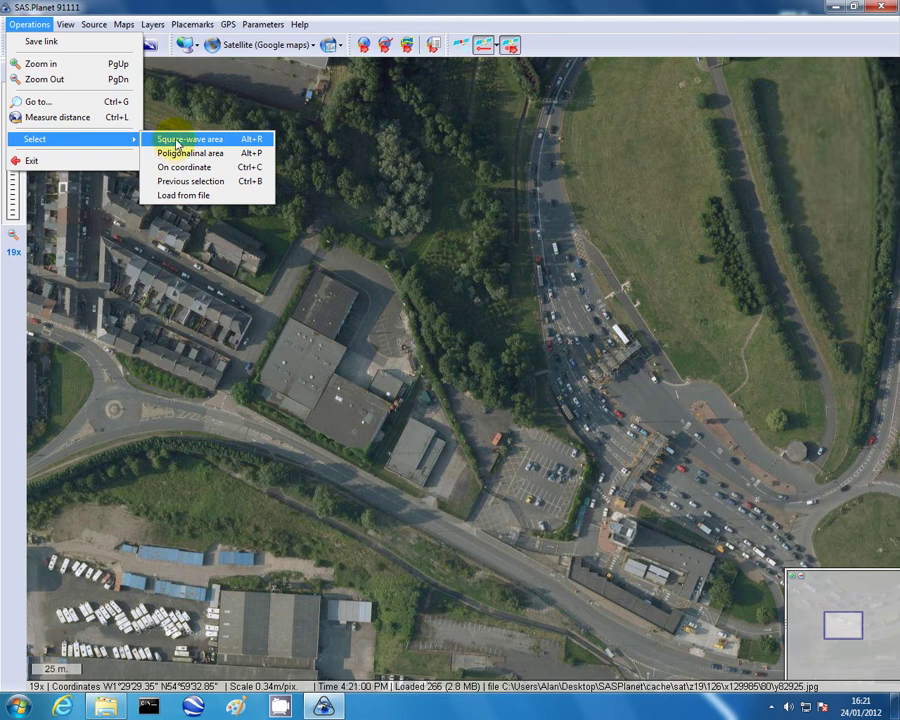
{"action": "left_click", "coordinate": [177, 140]}
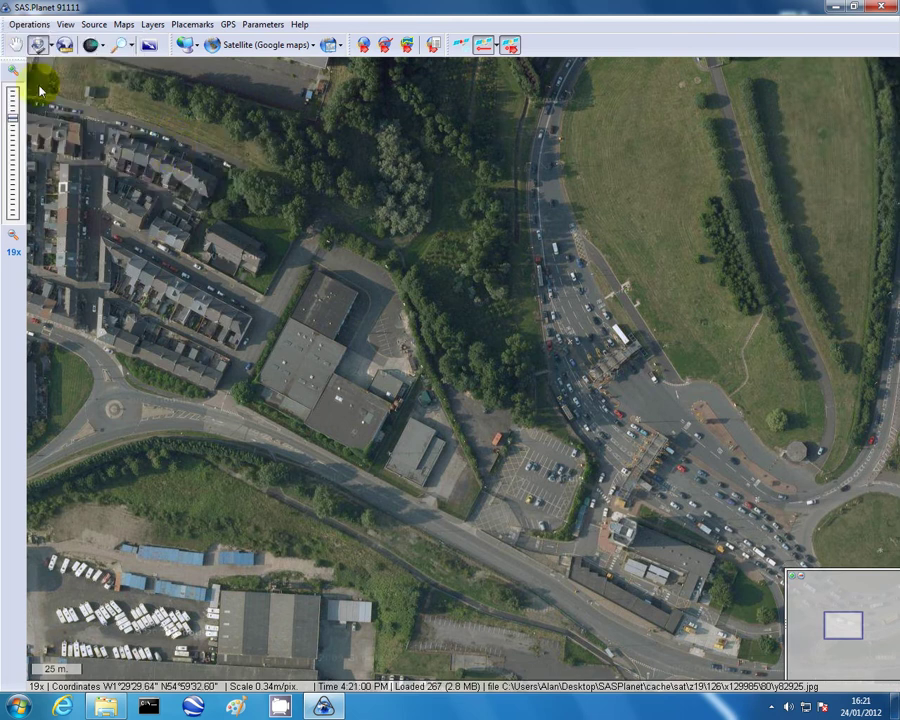
{"action": "left_click", "coordinate": [39, 82]}
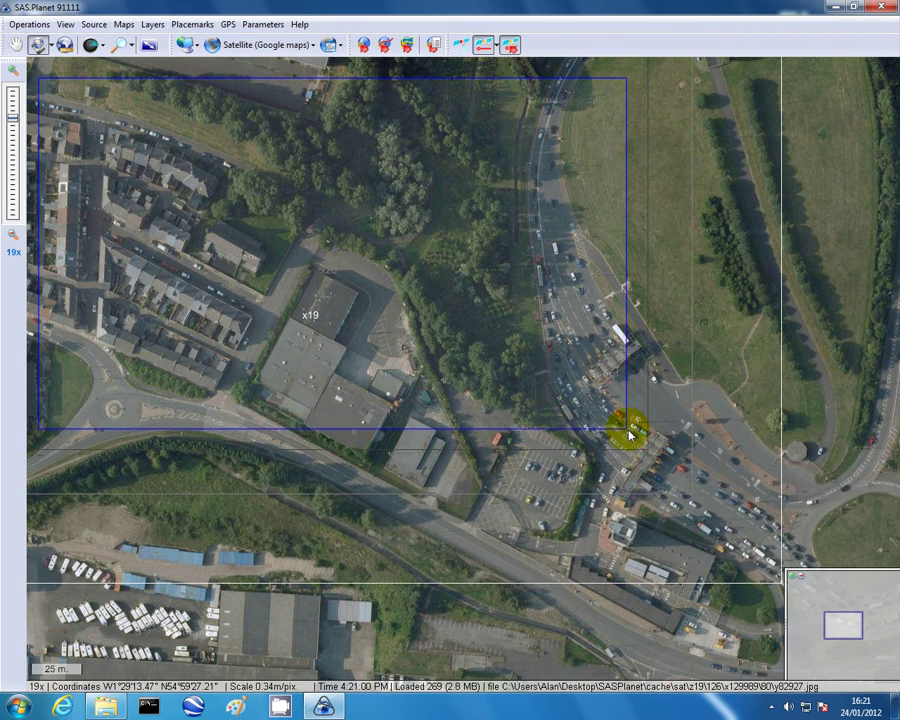
{"action": "left_click", "coordinate": [766, 660]}
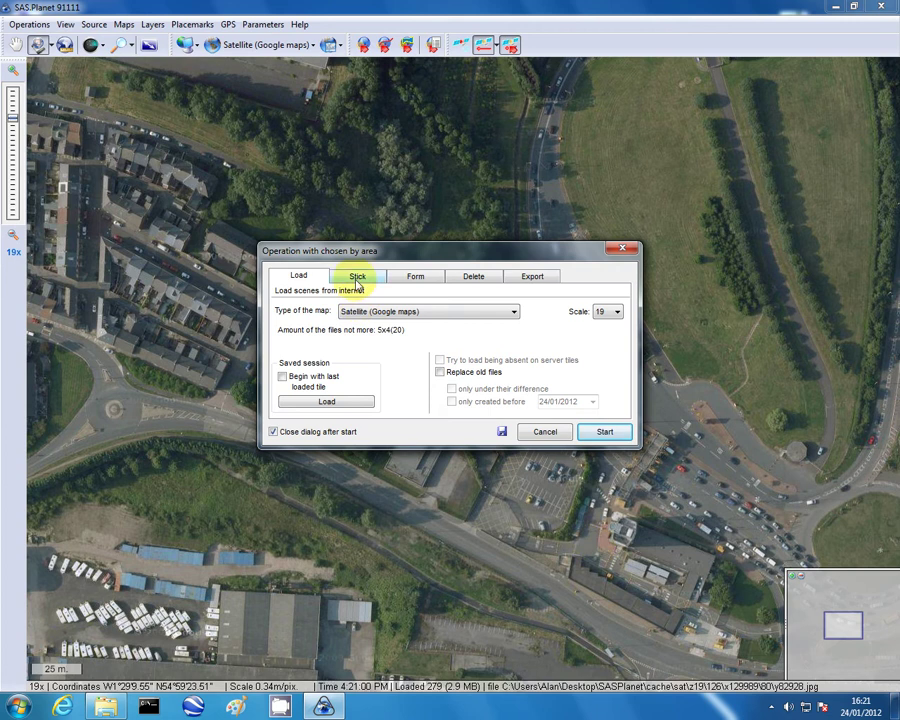
- In the Stick tab, keep JPEG quality 50 and include a .kml calibration file
{"action": "left_click", "coordinate": [357, 278]}
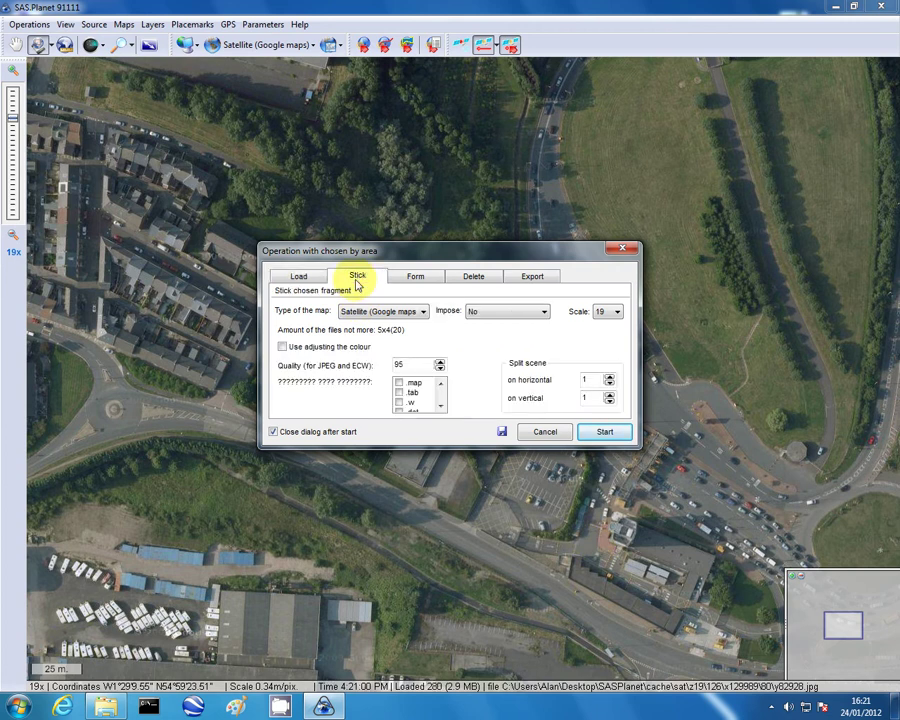
{"action": "double_click", "coordinate": [397, 364]}
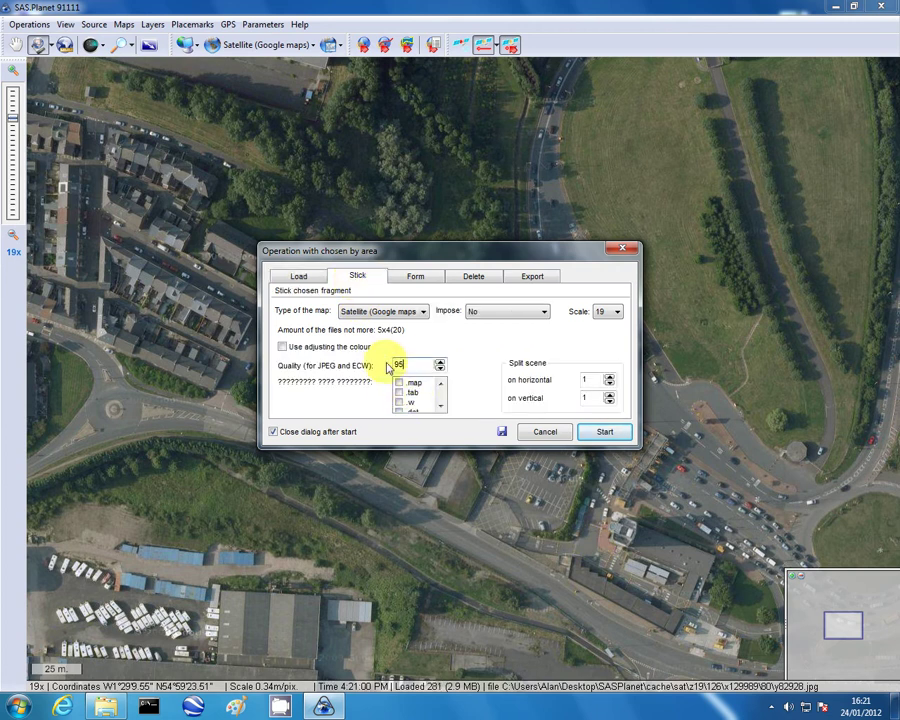
{"action": "left_click", "coordinate": [440, 406]}
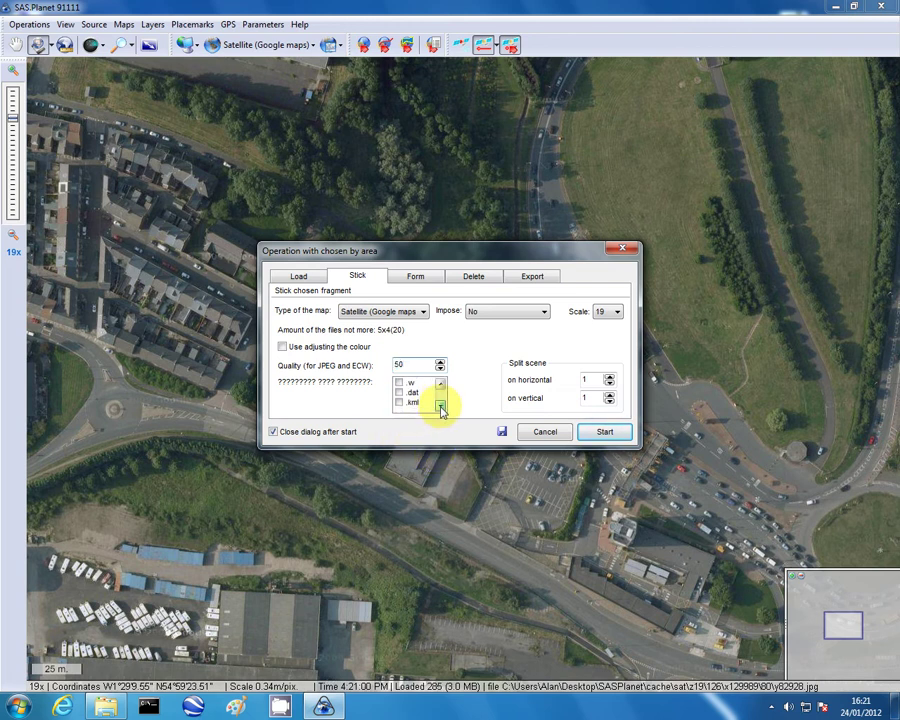
{"action": "left_click", "coordinate": [399, 402]}
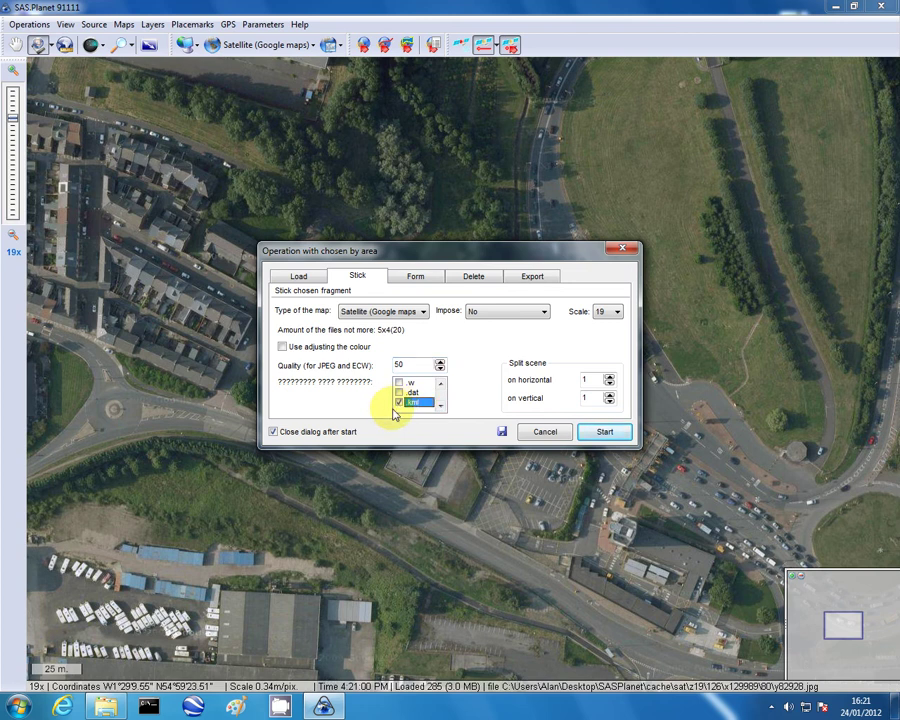
- Stitch the area and save the image to the Desktop as test
{"action": "left_click", "coordinate": [600, 434]}
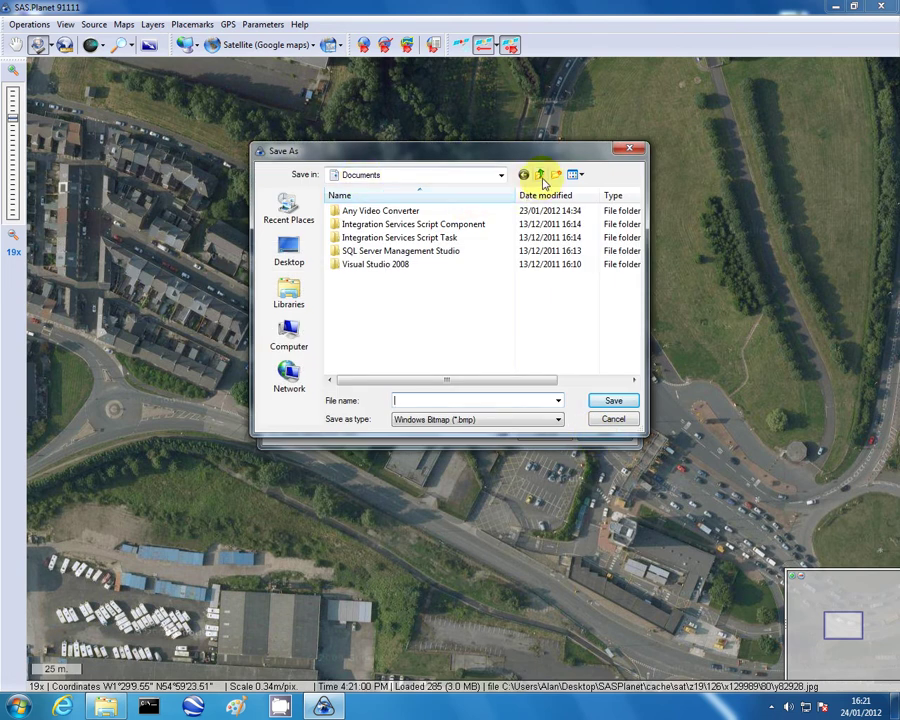
{"action": "left_click", "coordinate": [542, 180]}
{"action": "left_click", "coordinate": [287, 253]}
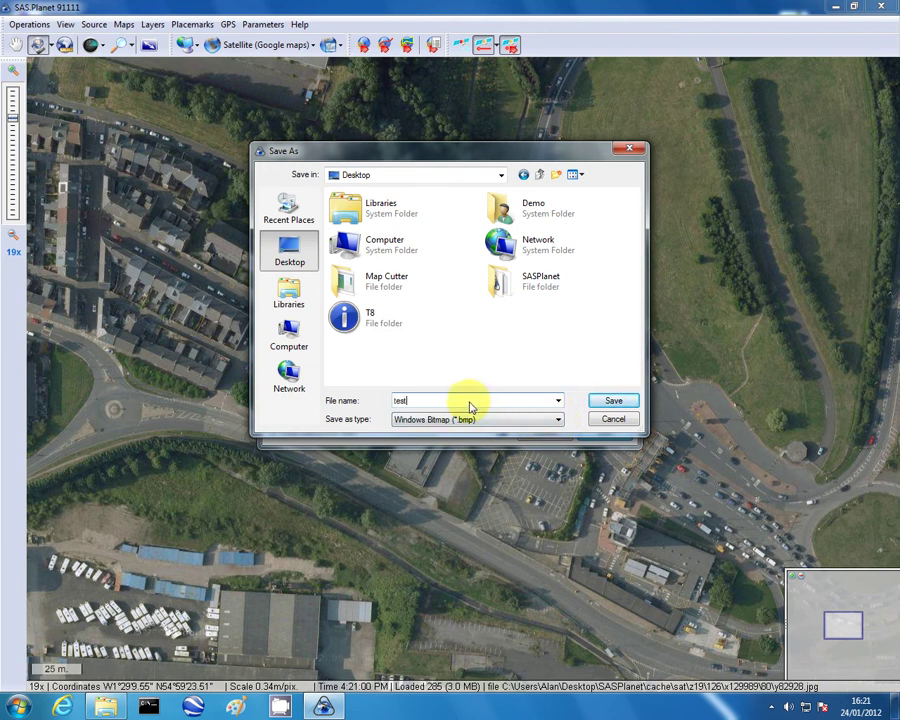
{"action": "left_click", "coordinate": [597, 402]}
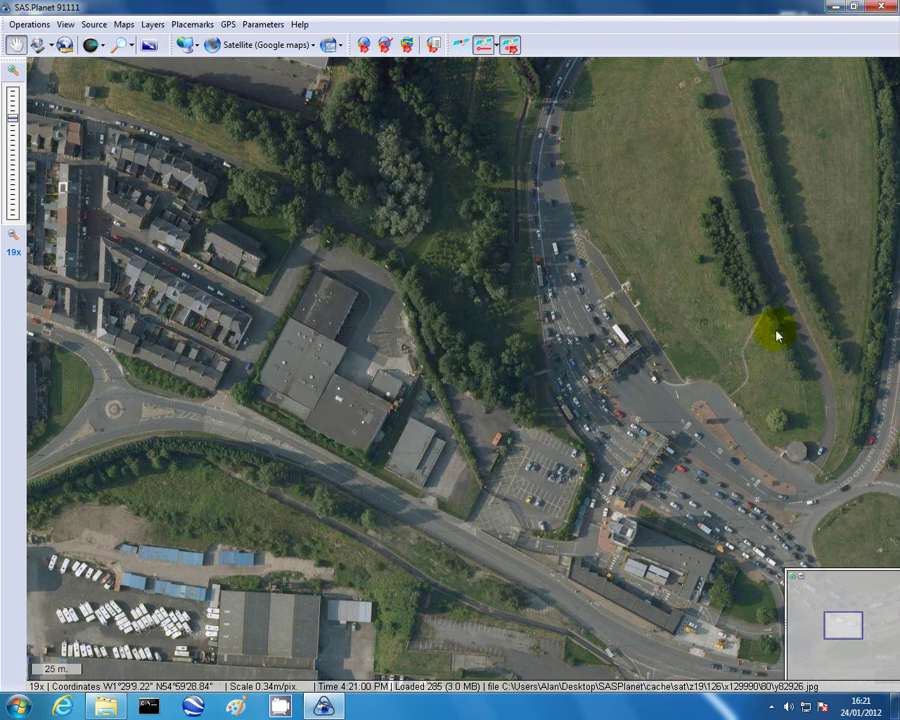
- Close SAS.Planet and the leftover folder window, then arrange the test text and image icons on the desktop
{"action": "left_click", "coordinate": [884, 10]}
{"action": "key", "text": "alt+F4"}
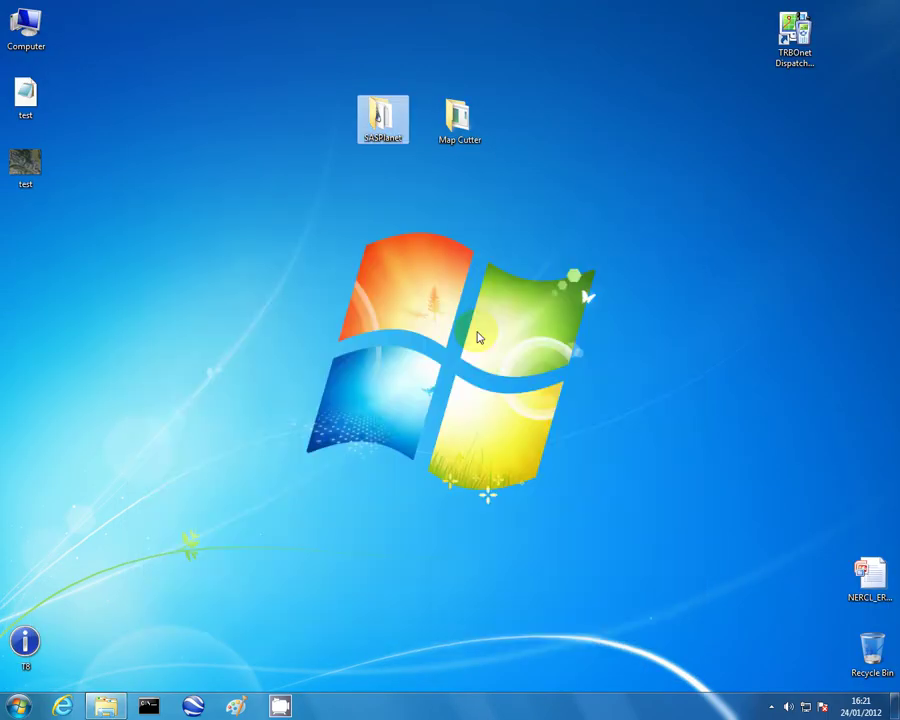
{"action": "left_click_drag", "start_coordinate": [25, 95], "coordinate": [200, 185]}
{"action": "left_click_drag", "start_coordinate": [54, 176], "coordinate": [203, 264]}
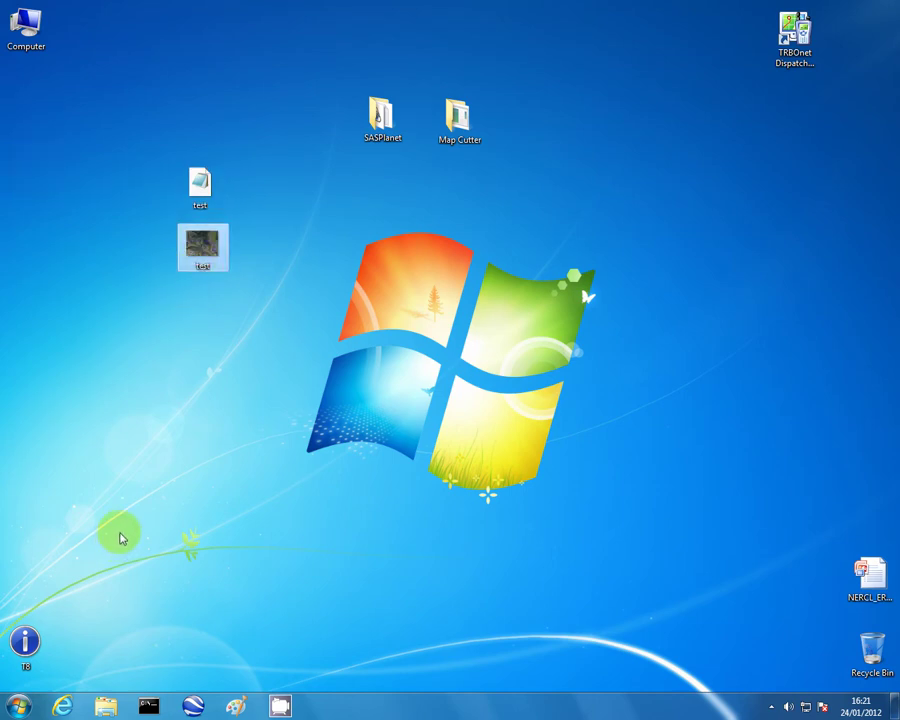
- Open the test image in Windows Photo Viewer and snap it to the right half of the screen
{"action": "double_click", "coordinate": [207, 254]}
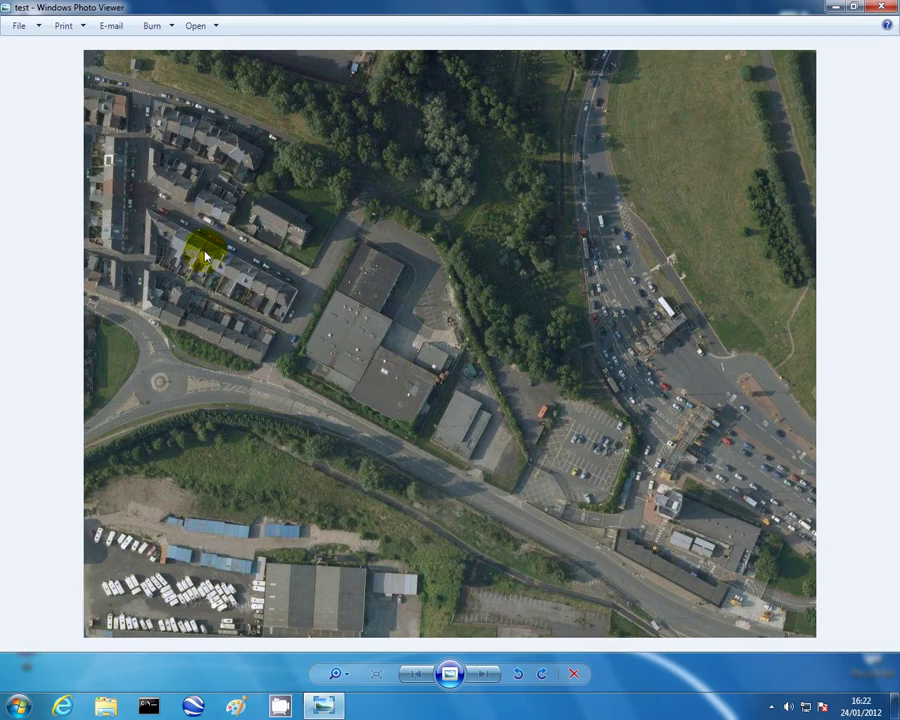
{"action": "left_click", "coordinate": [852, 8]}
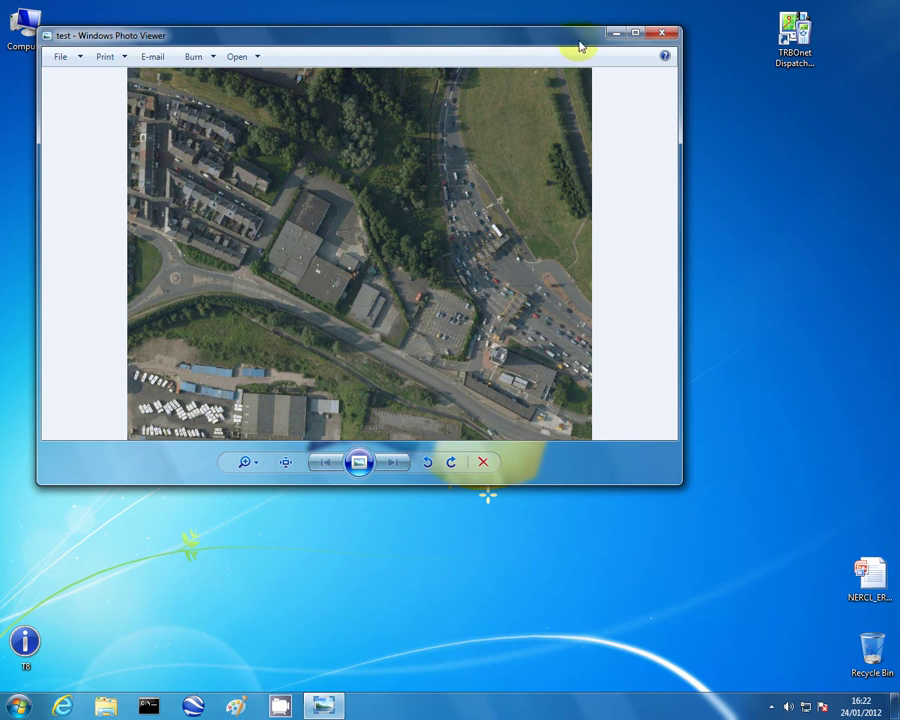
{"action": "left_click_drag", "start_coordinate": [578, 40], "coordinate": [2, 75]}
{"action": "left_click_drag", "start_coordinate": [197, 18], "coordinate": [897, 160]}
- Open the test KML file in Notepad and snap the window to the left half
{"action": "double_click", "coordinate": [200, 185]}
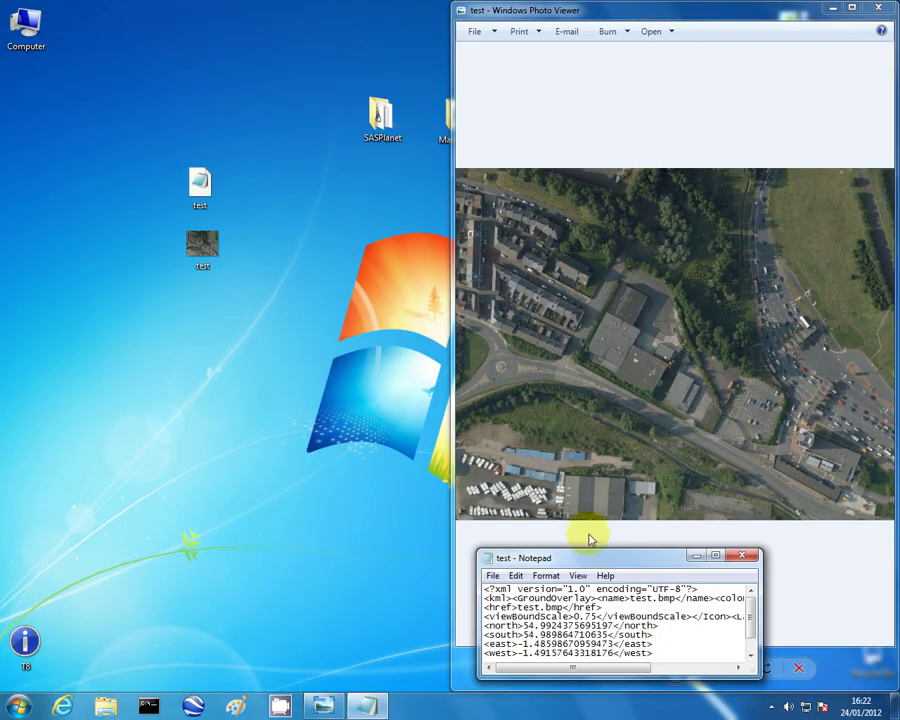
{"action": "left_click_drag", "start_coordinate": [576, 560], "coordinate": [146, 72]}
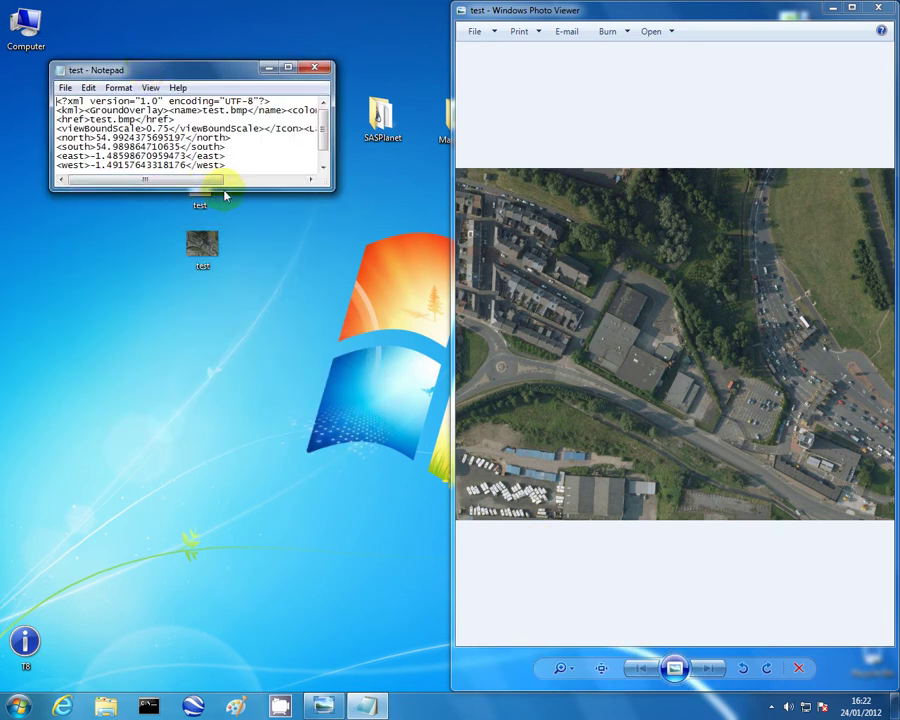
{"action": "left_click_drag", "start_coordinate": [226, 190], "coordinate": [197, 527]}
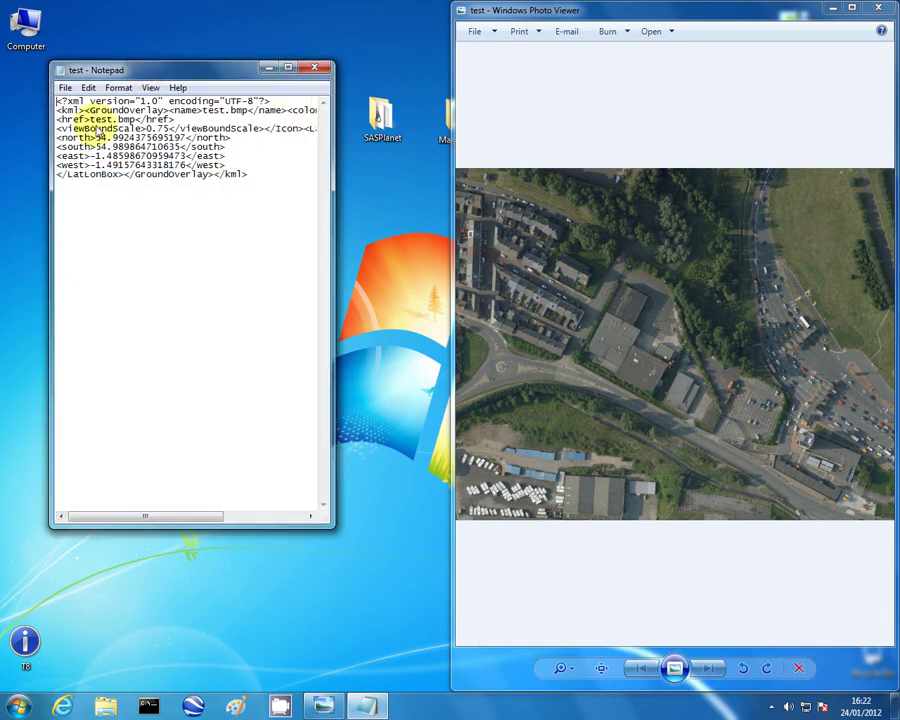
{"action": "left_click_drag", "start_coordinate": [161, 70], "coordinate": [2, 66]}
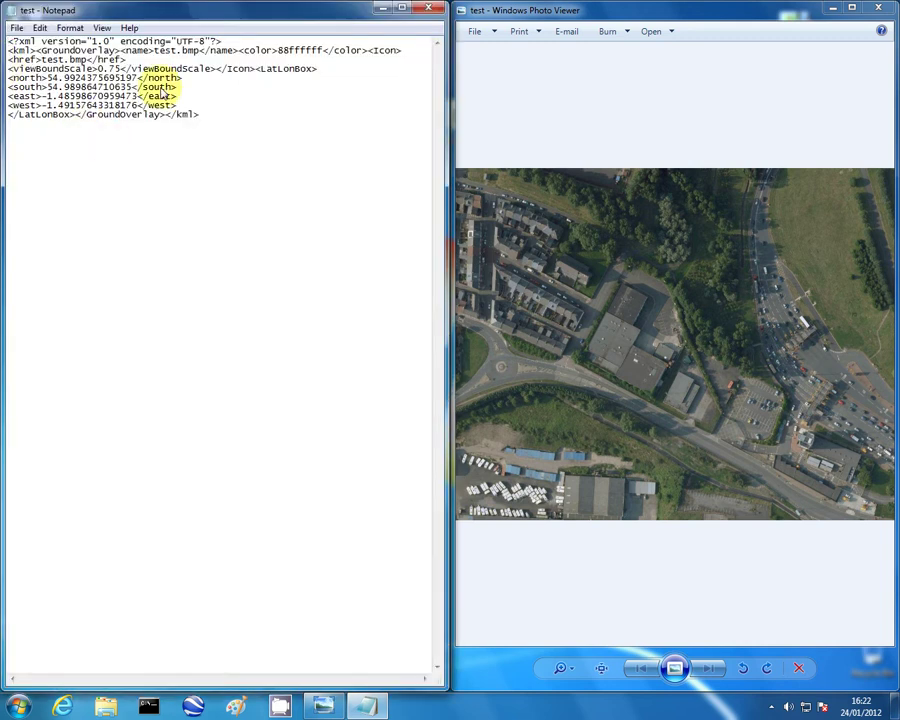
- Insert blank lines between the KML elements so the north, south, east and west bounds stand apart
{"action": "left_click", "coordinate": [232, 44]}
{"action": "key", "text": "Return"}
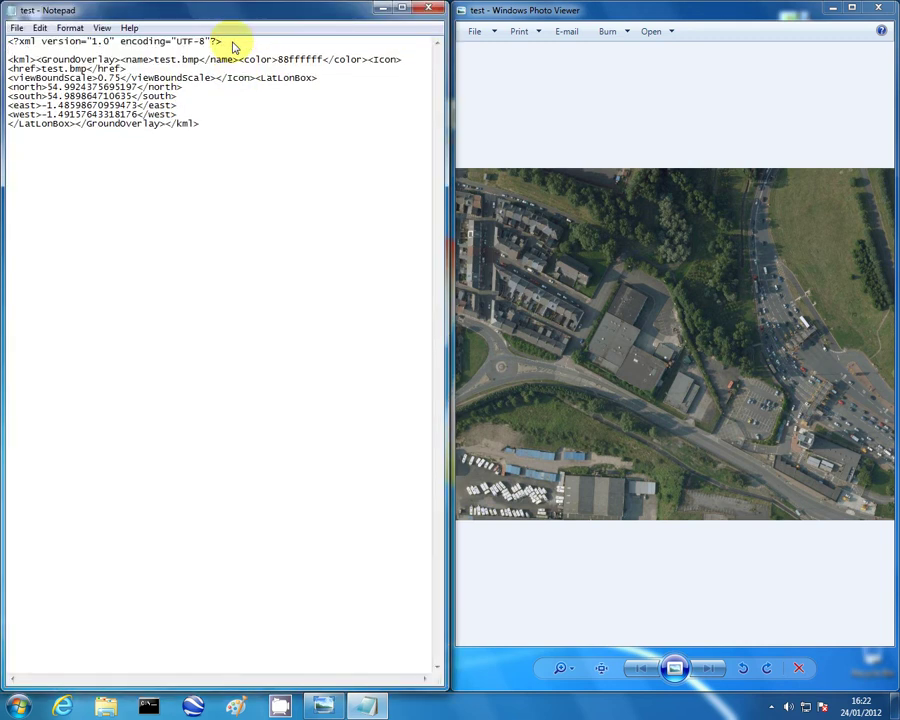
{"action": "key", "text": "Down"}
{"action": "key", "text": "Down"}
{"action": "key", "text": "Return"}
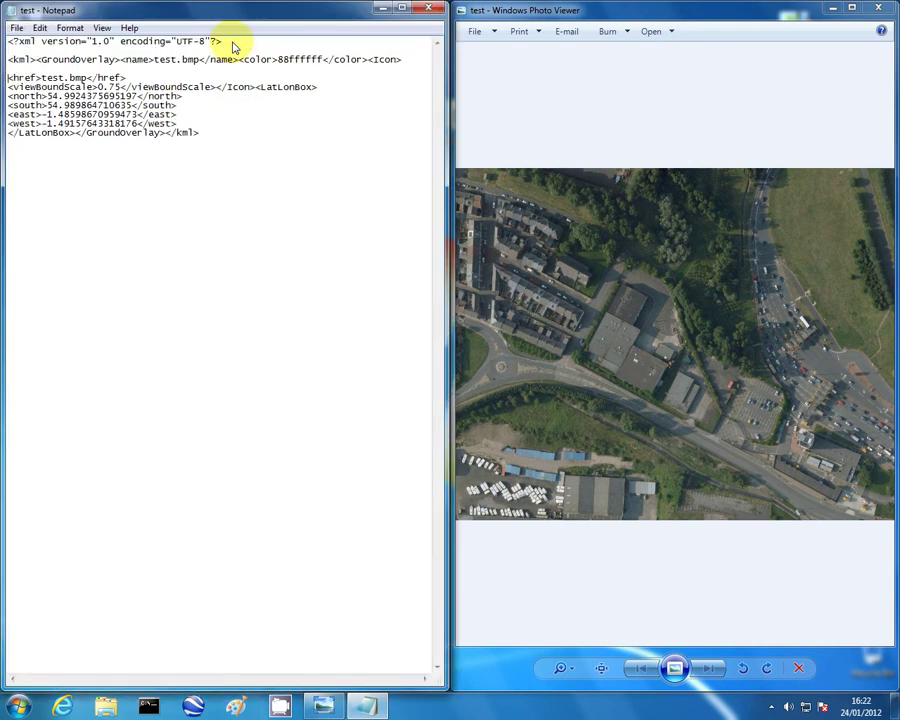
{"action": "key", "text": "Return"}
{"action": "key", "text": "Down"}
{"action": "key", "text": "Return"}
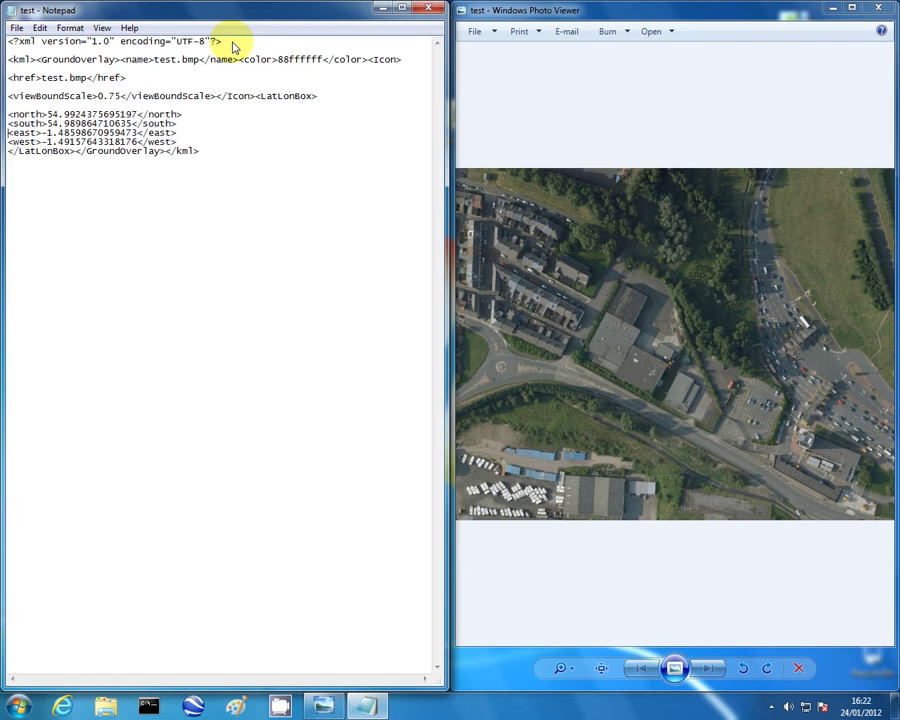
{"action": "key", "text": "Down"}
{"action": "key", "text": "Return"}
{"action": "key", "text": "Return"}
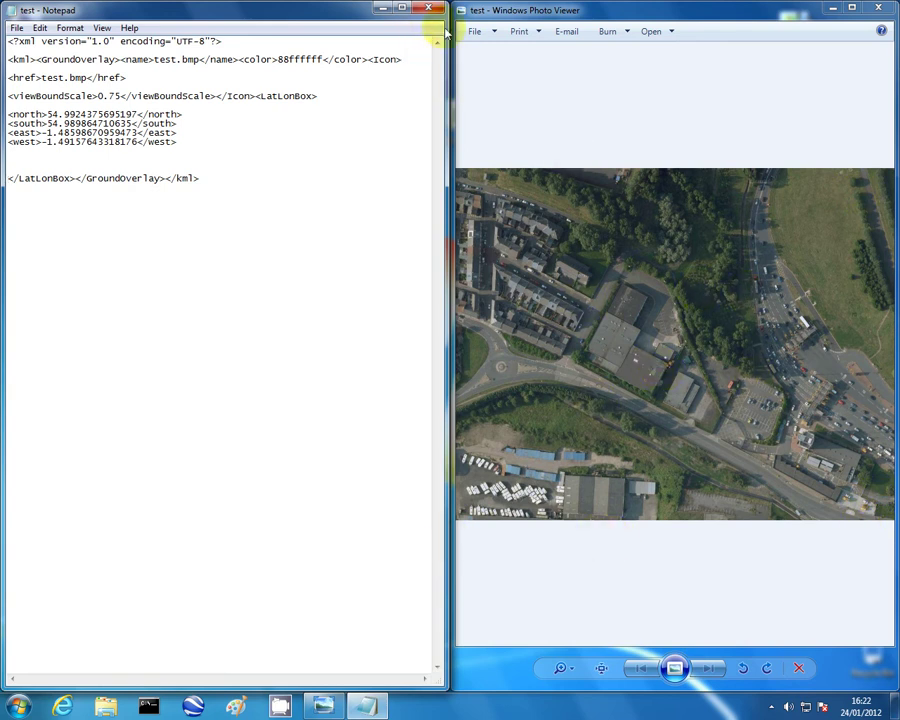
{"action": "left_click_drag", "start_coordinate": [447, 37], "coordinate": [245, 58]}
{"action": "left_click_drag", "start_coordinate": [115, 9], "coordinate": [97, 400]}
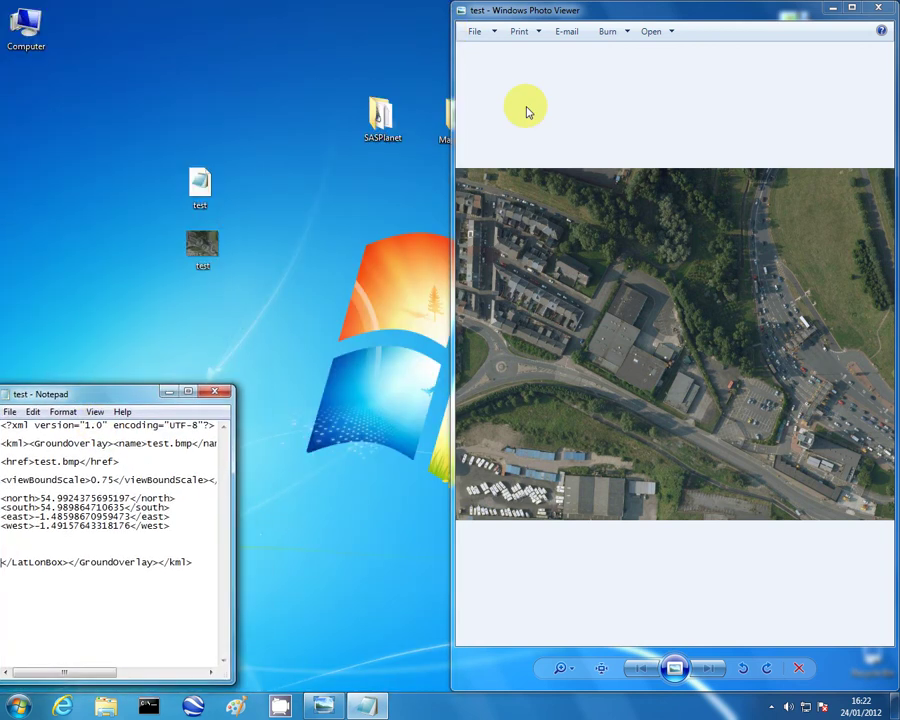
- Close Windows Photo Viewer and reposition the test image icon on the desktop
{"action": "left_click", "coordinate": [852, 9]}
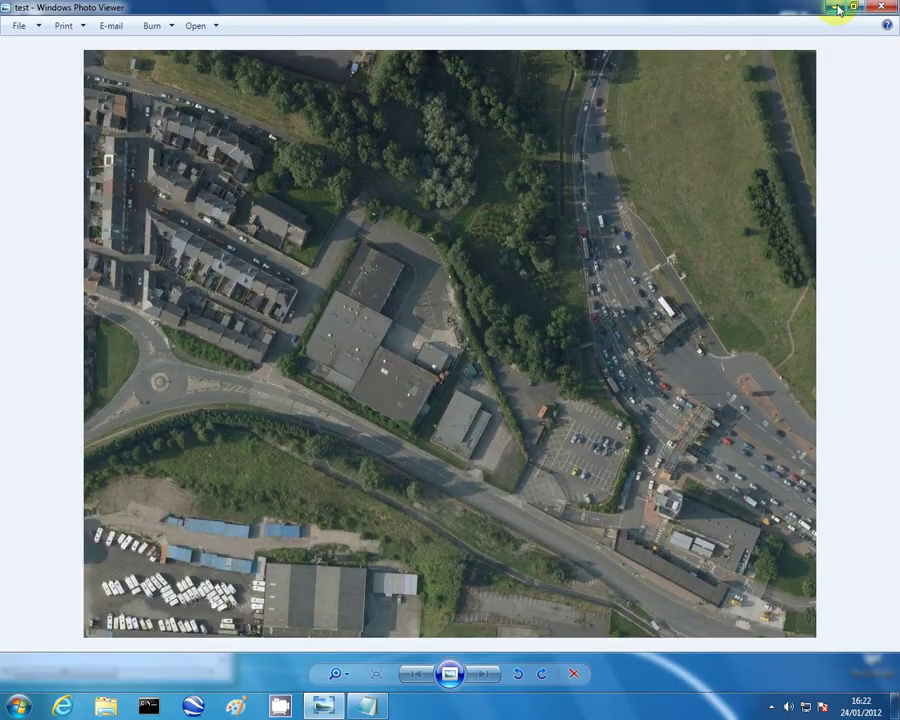
{"action": "left_click", "coordinate": [888, 7]}
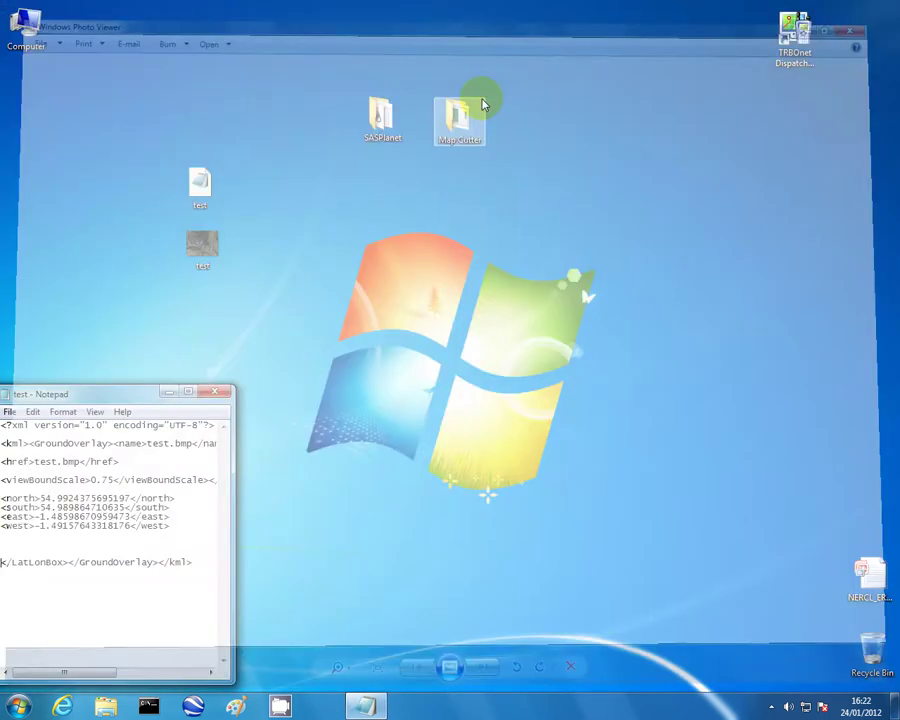
{"action": "left_click_drag", "start_coordinate": [203, 245], "coordinate": [276, 236]}
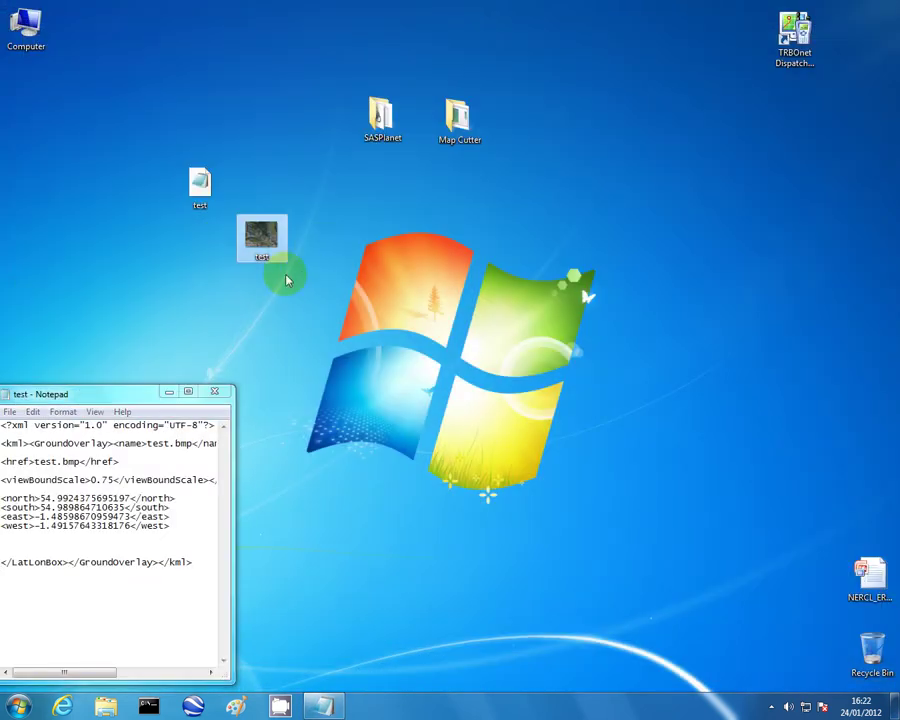
- Show test.bmp's Properties Details tab with 1042 x 836 pixels, and move it top left
{"action": "right_click", "coordinate": [268, 257]}
{"action": "left_click", "coordinate": [316, 548]}
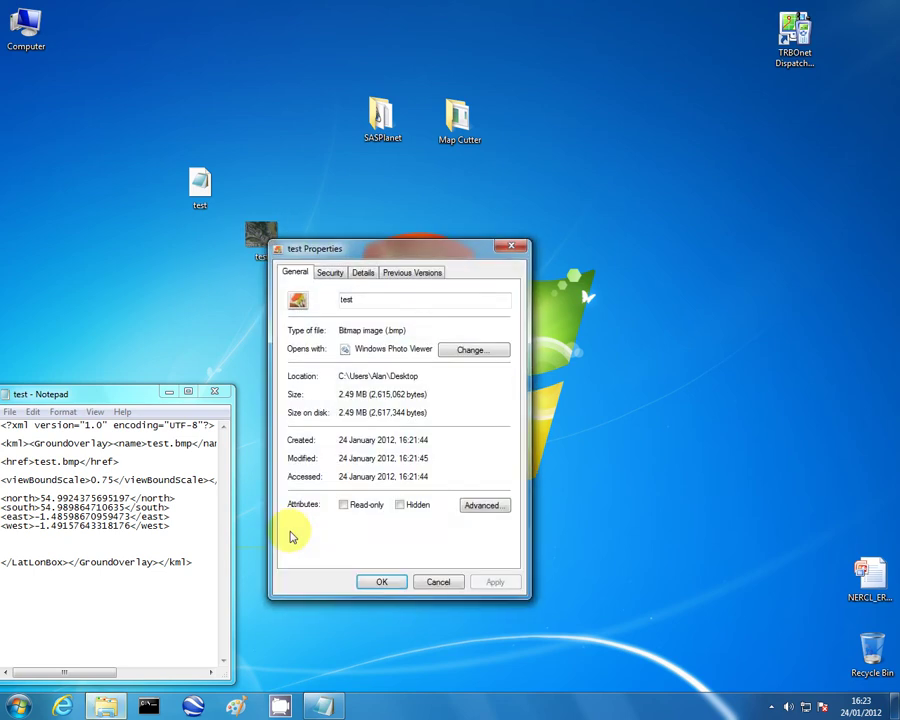
{"action": "left_click", "coordinate": [362, 272]}
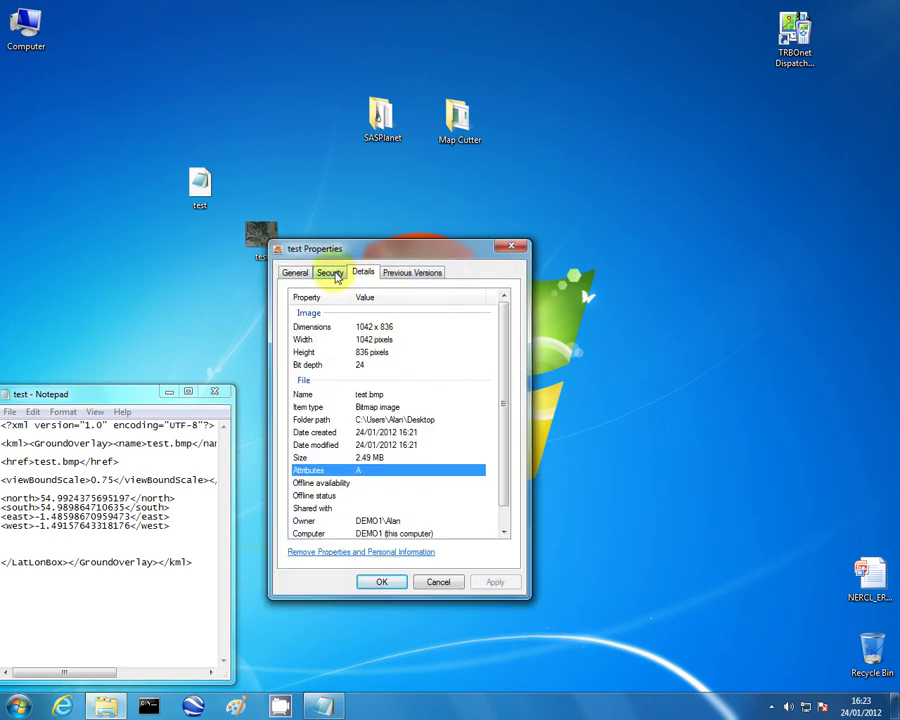
{"action": "left_click", "coordinate": [335, 273]}
{"action": "left_click", "coordinate": [358, 273]}
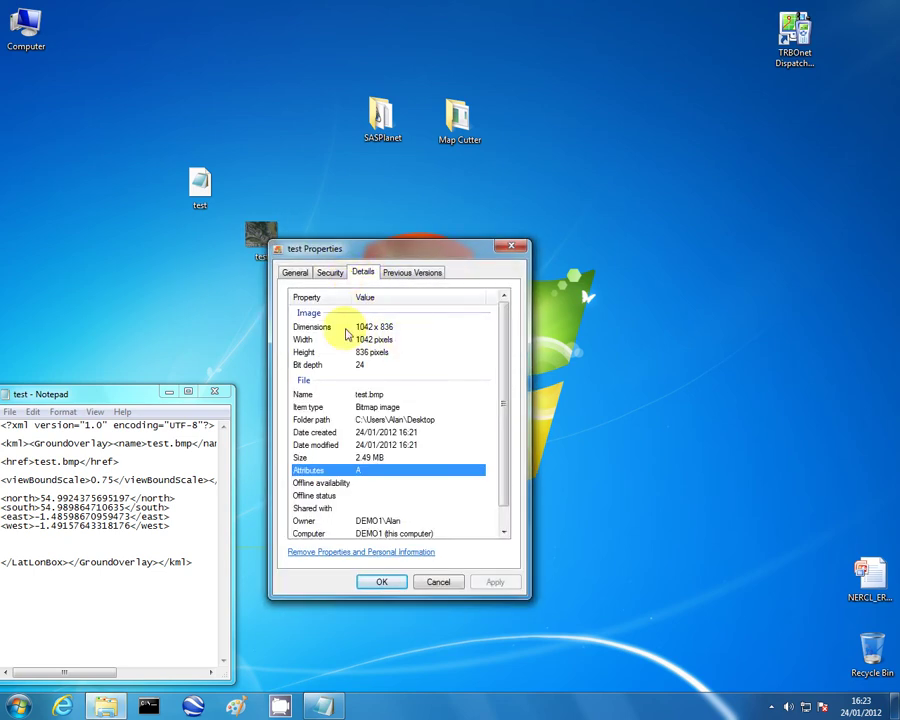
{"action": "left_click_drag", "start_coordinate": [410, 250], "coordinate": [172, 16]}
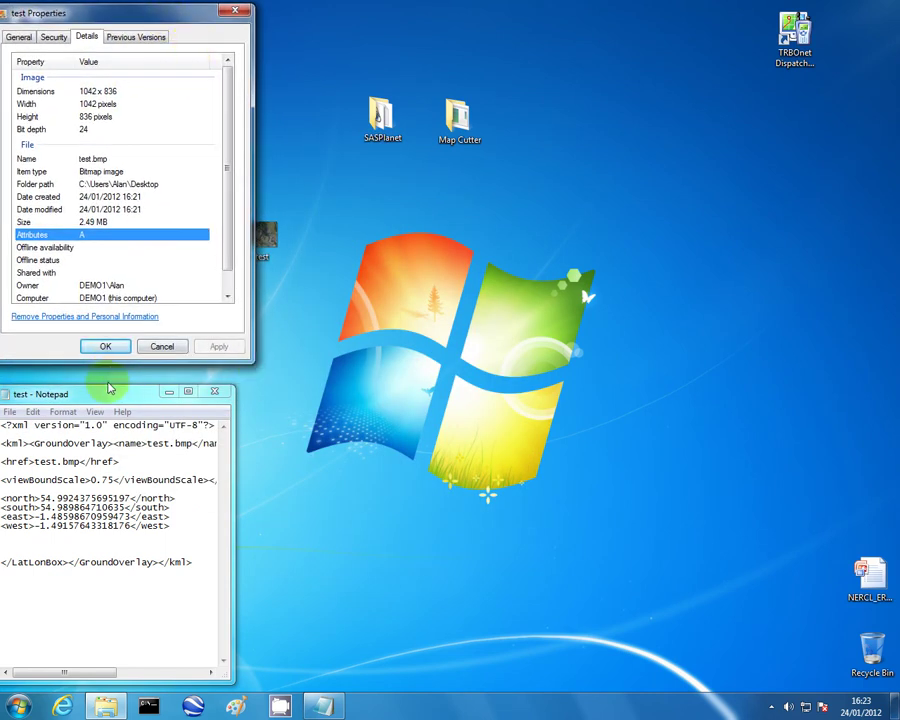
{"action": "left_click_drag", "start_coordinate": [112, 391], "coordinate": [120, 396]}
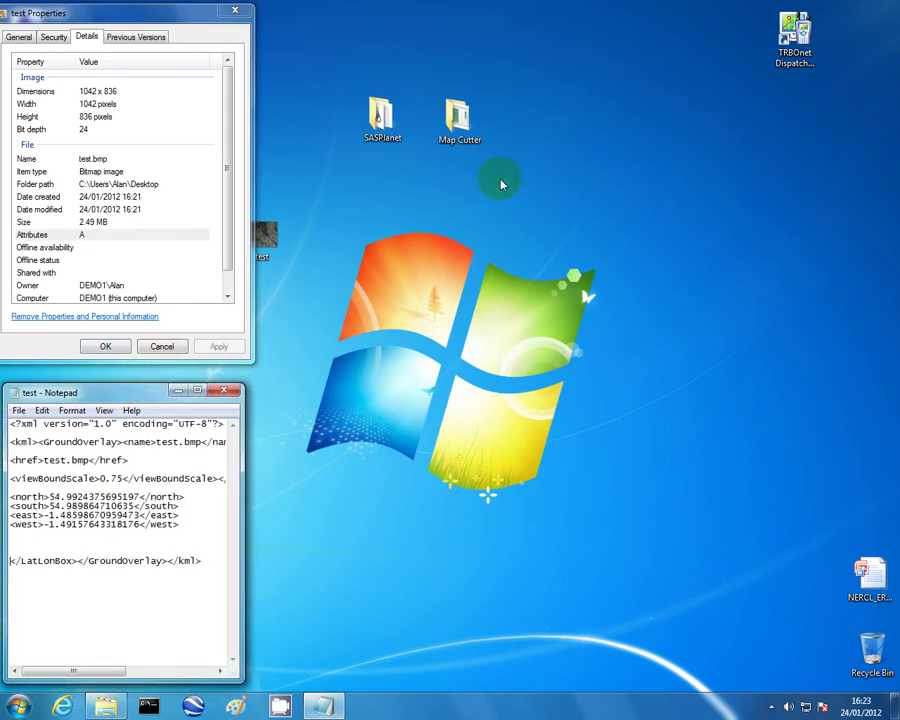
- Run Map Cutter.exe from its desktop folder, snap its window right and minimize the folder
{"action": "left_click_drag", "start_coordinate": [466, 141], "coordinate": [548, 160]}
{"action": "double_click", "coordinate": [538, 142]}
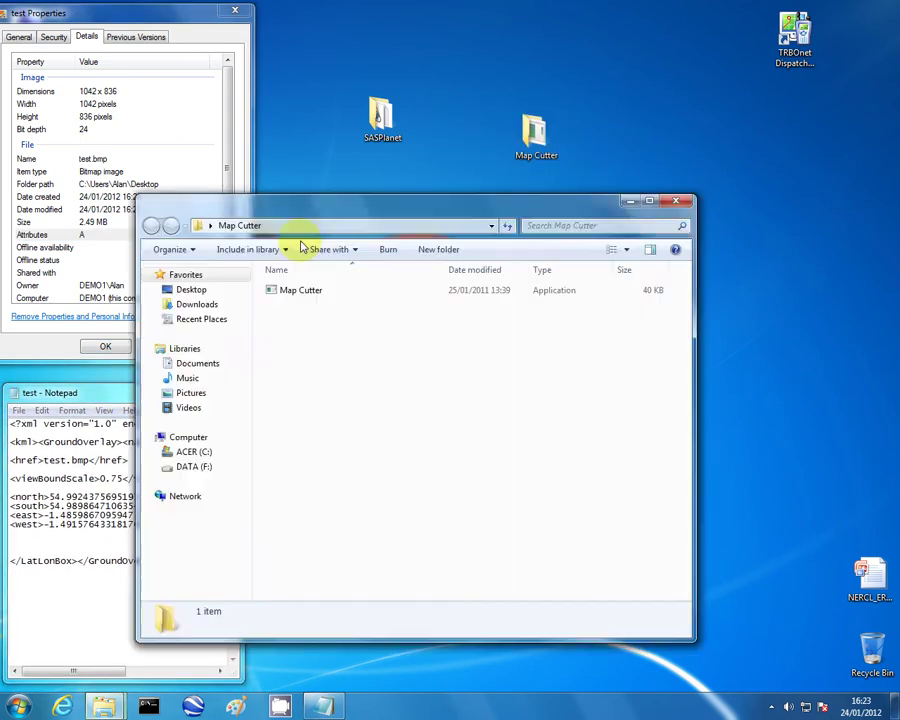
{"action": "left_click", "coordinate": [292, 292]}
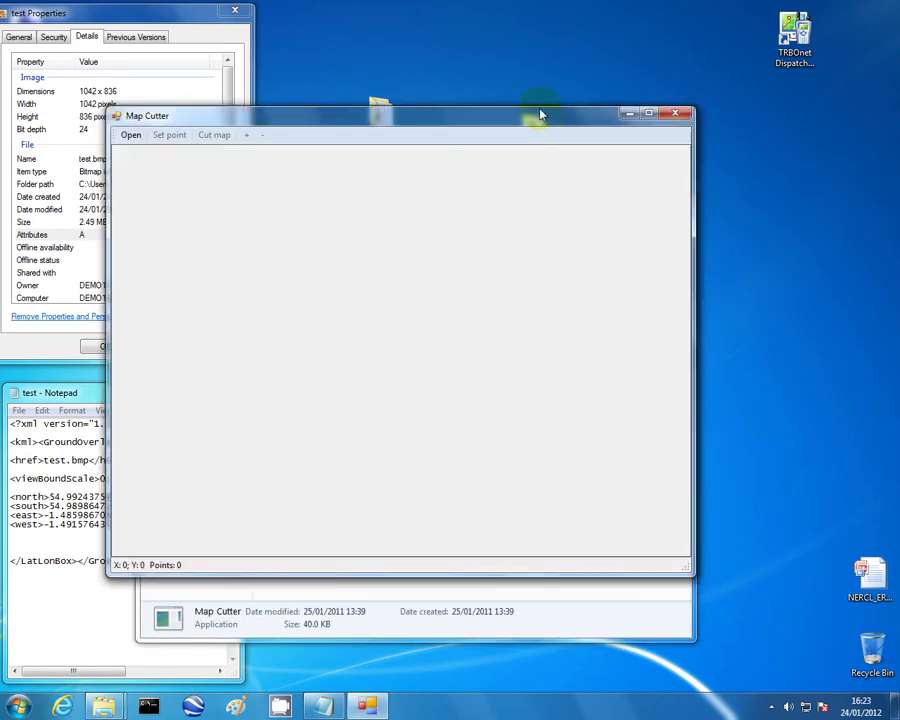
{"action": "left_click_drag", "start_coordinate": [539, 110], "coordinate": [897, 130]}
{"action": "left_click", "coordinate": [631, 203]}
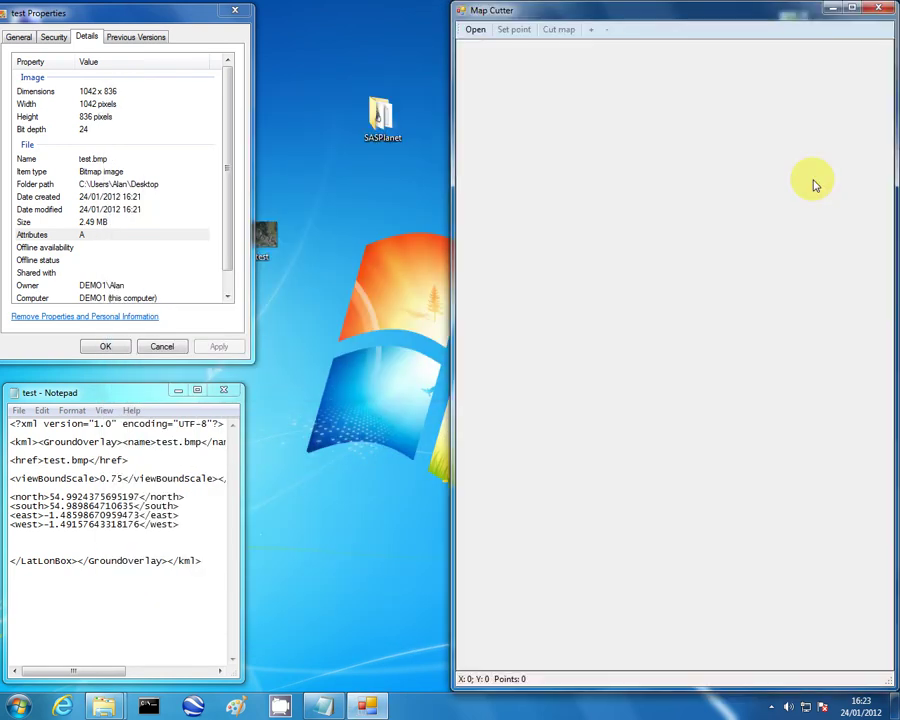
- Load test.bmp from the Desktop into Map Cutter and widen the window to show the aerial image
{"action": "left_click", "coordinate": [476, 31]}
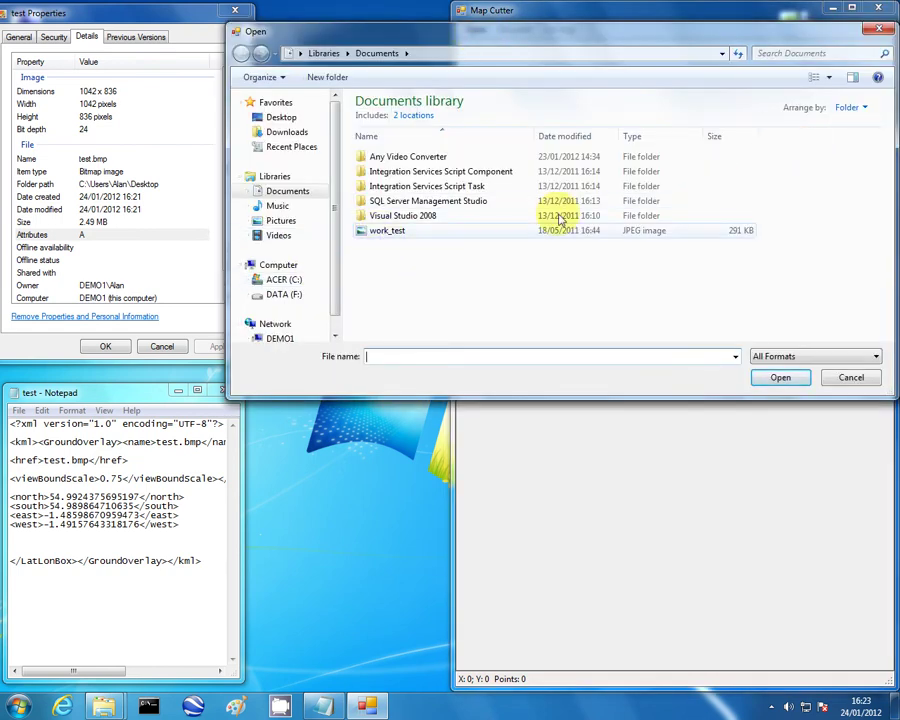
{"action": "left_click", "coordinate": [271, 117]}
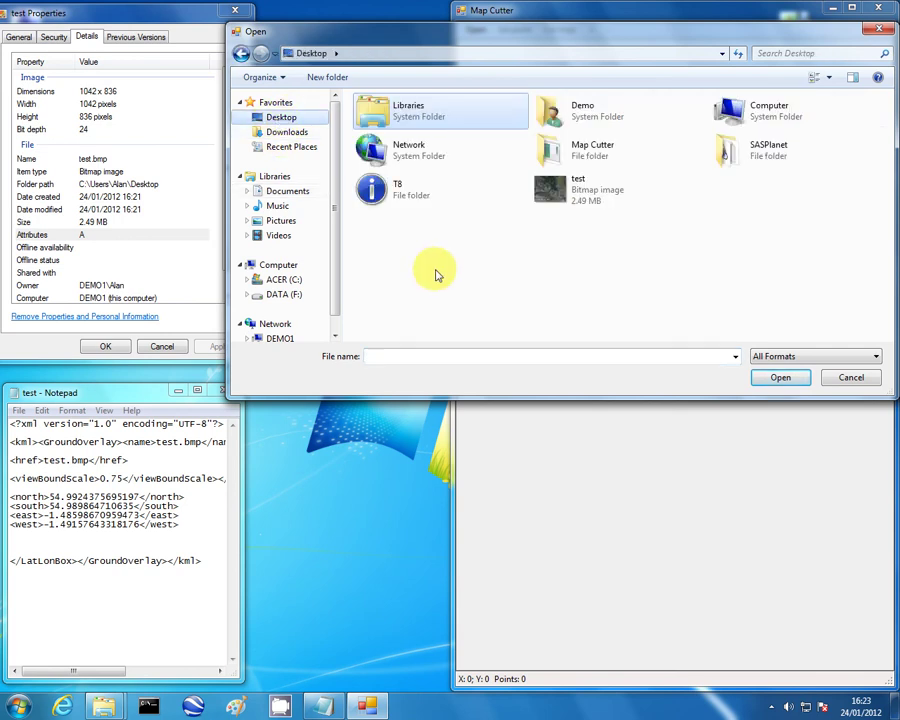
{"action": "left_click", "coordinate": [552, 186]}
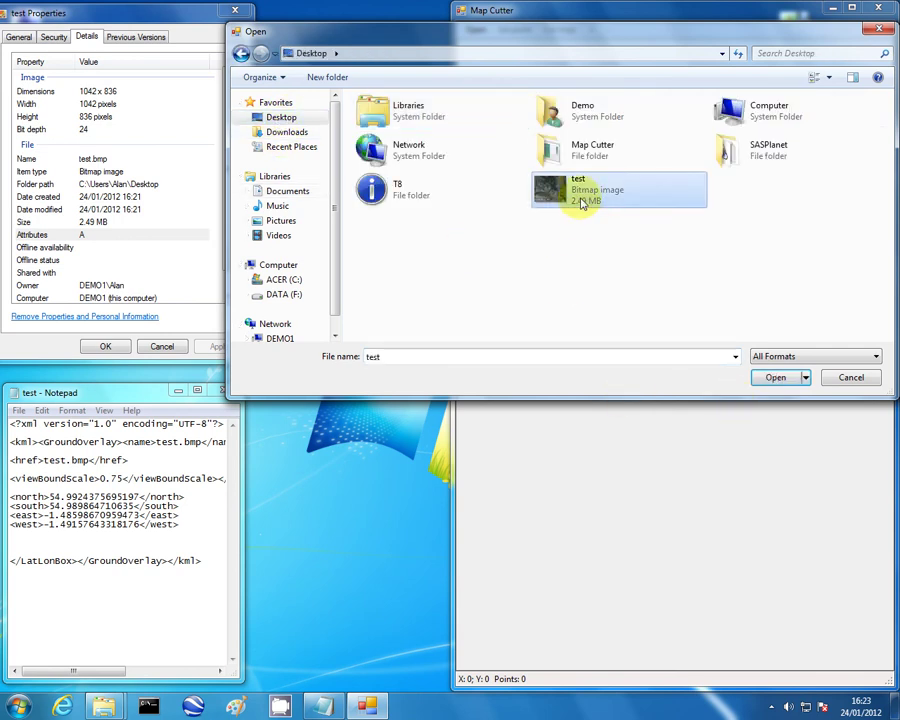
{"action": "left_click", "coordinate": [773, 377]}
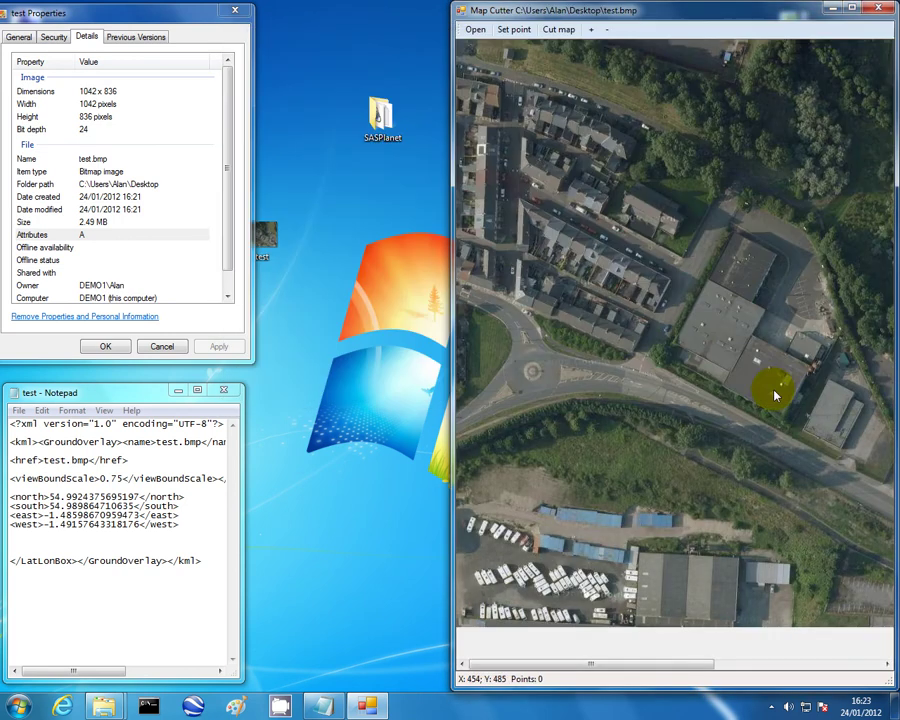
{"action": "left_click_drag", "start_coordinate": [453, 128], "coordinate": [306, 138]}
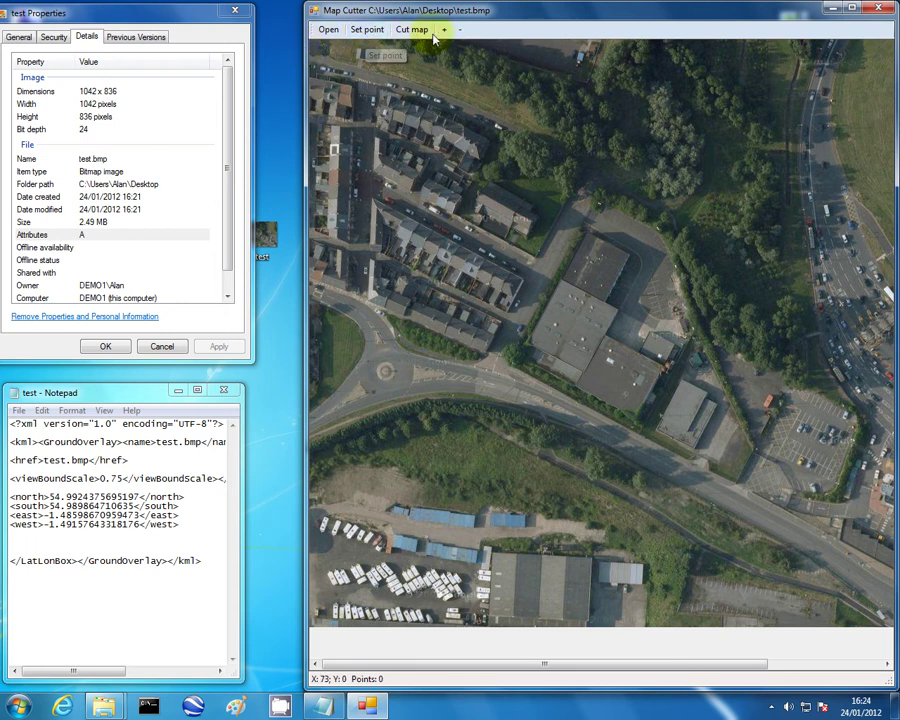
- Place the first calibration point on the map at bitmap pixel X 0, Y 0
{"action": "left_click", "coordinate": [367, 30]}
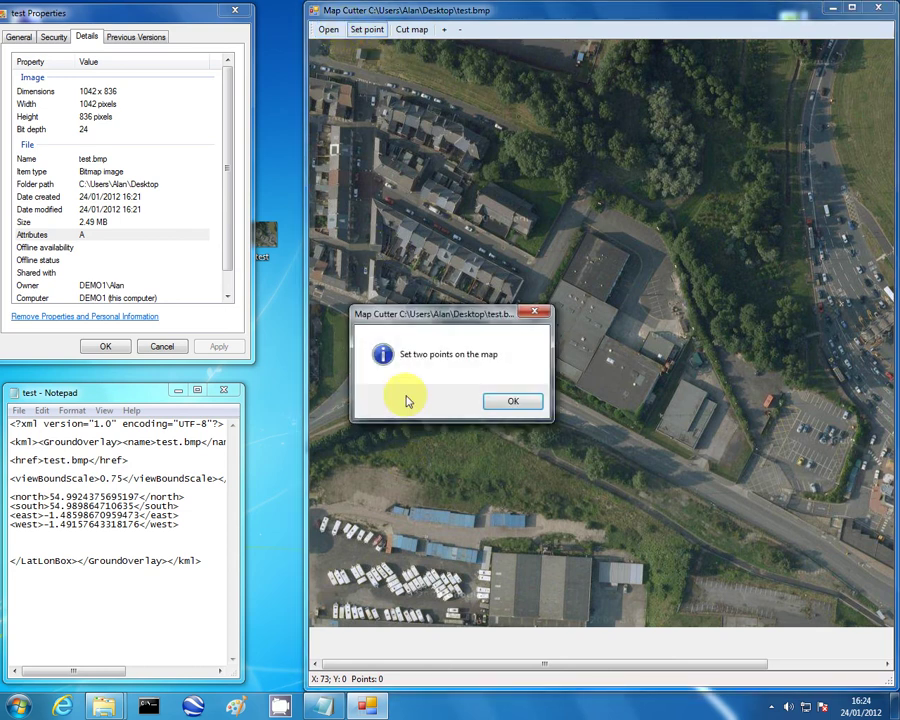
{"action": "left_click", "coordinate": [506, 402]}
{"action": "left_click", "coordinate": [408, 282]}
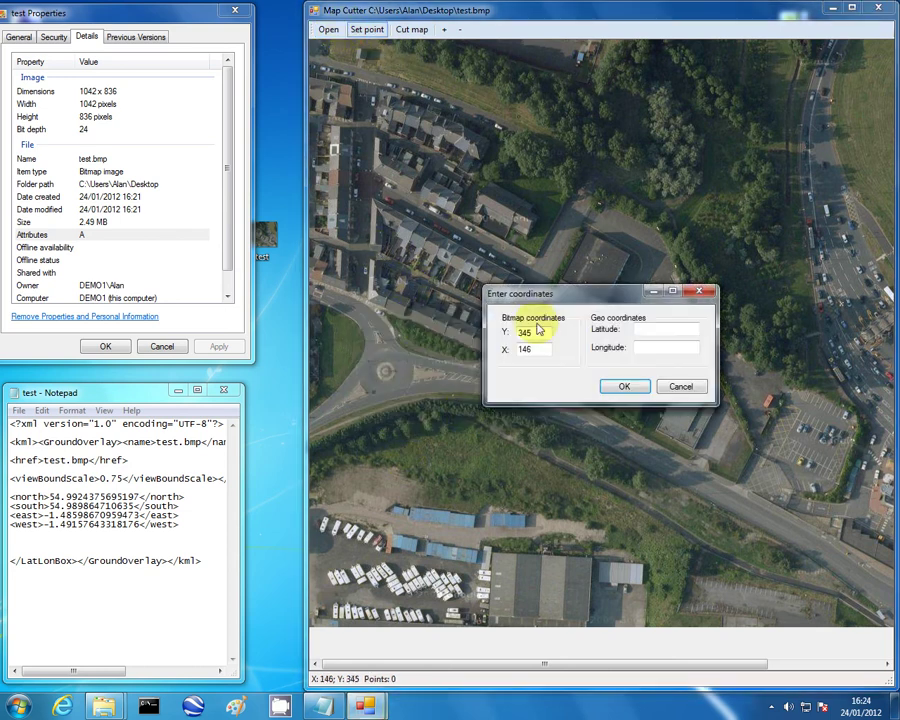
{"action": "left_click_drag", "start_coordinate": [533, 336], "coordinate": [512, 343]}
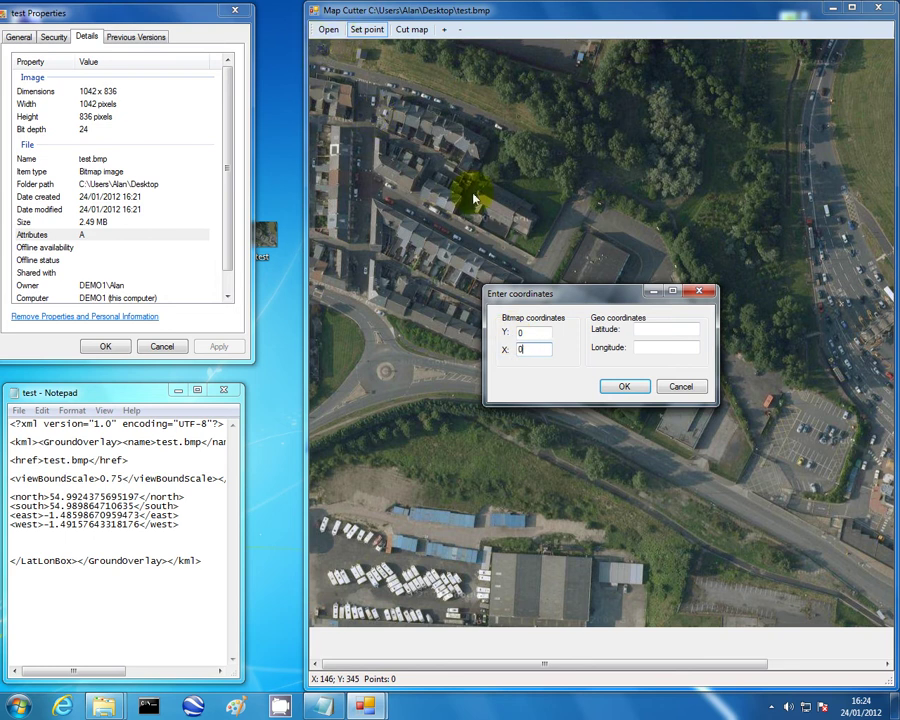
{"action": "left_click", "coordinate": [645, 331]}
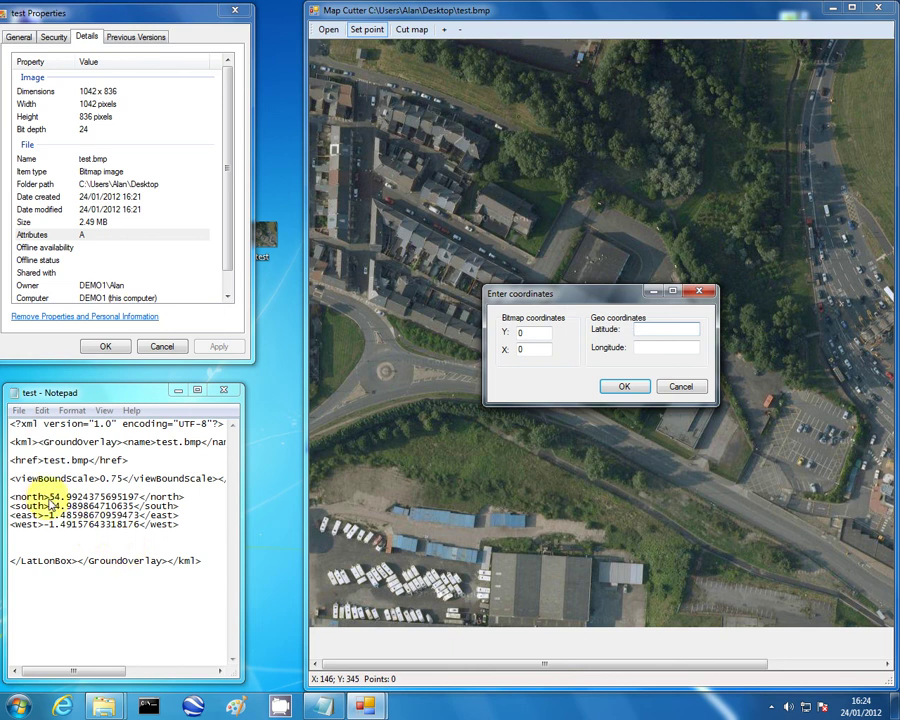
- Move the north value 54.9924375695197 from Notepad into the point's Latitude field
{"action": "left_click_drag", "start_coordinate": [49, 497], "coordinate": [145, 497]}
{"action": "key", "text": "ctrl+c"}
{"action": "right_click", "coordinate": [116, 497]}
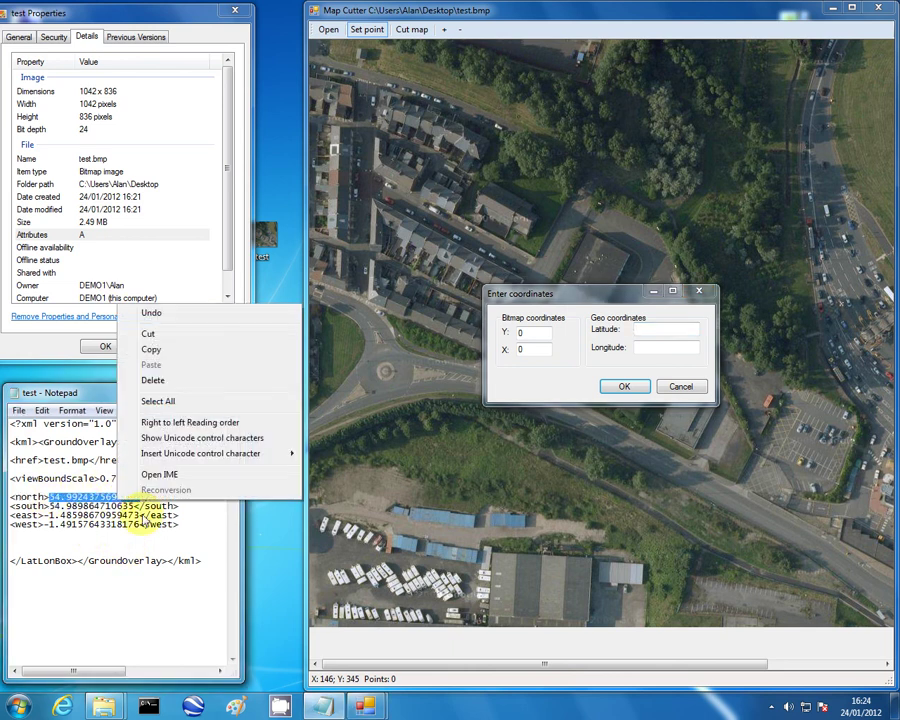
{"action": "left_click", "coordinate": [148, 336]}
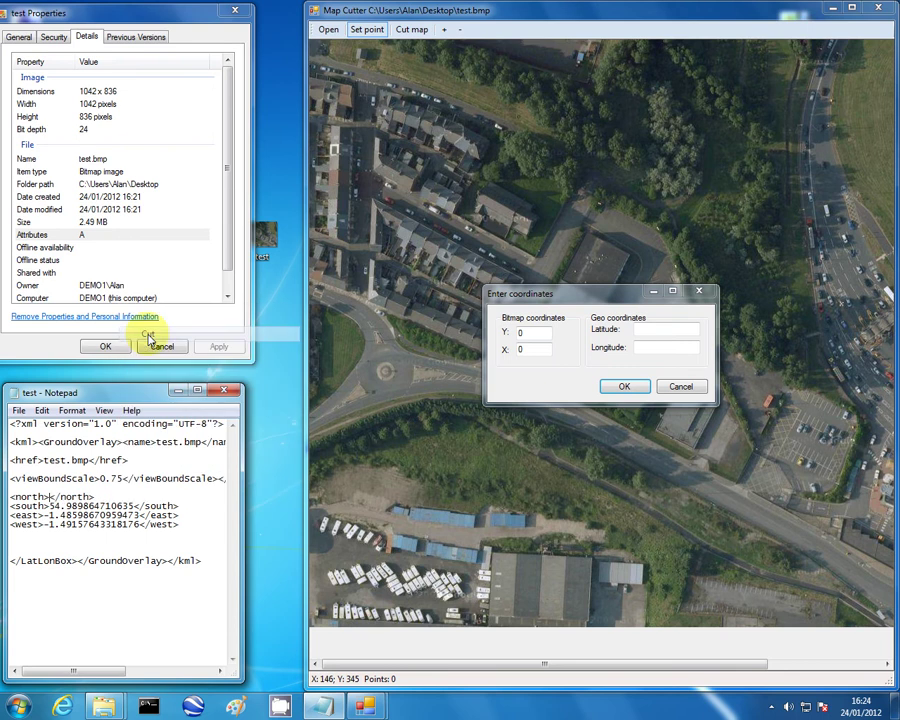
{"action": "left_click", "coordinate": [657, 337]}
{"action": "right_click", "coordinate": [632, 334]}
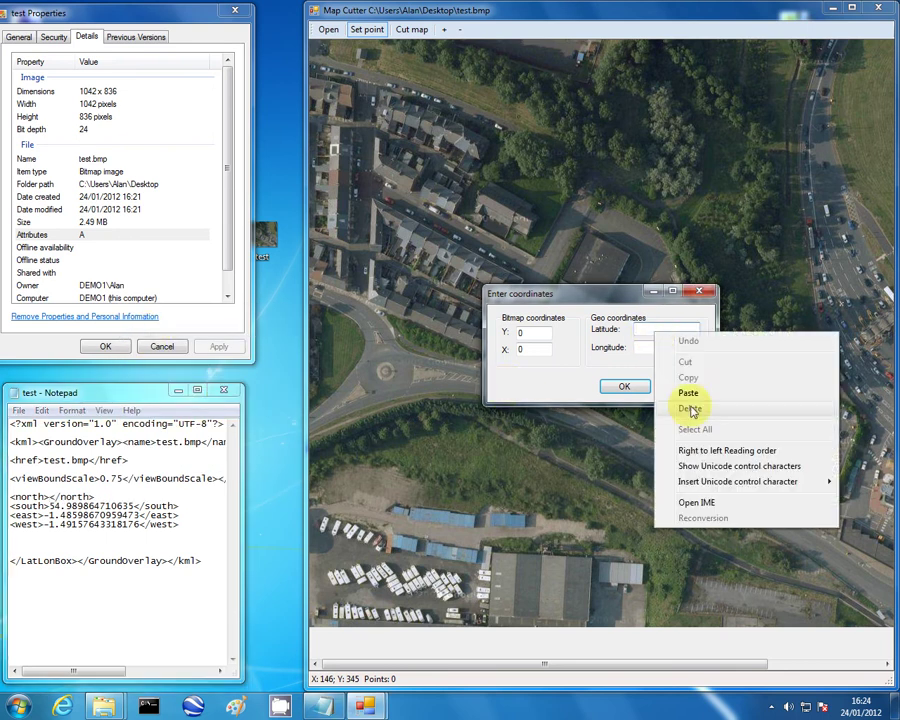
{"action": "left_click", "coordinate": [635, 401]}
- Move the west value -1.49157643318176 from Notepad into the point's Longitude field
{"action": "left_click", "coordinate": [641, 350]}
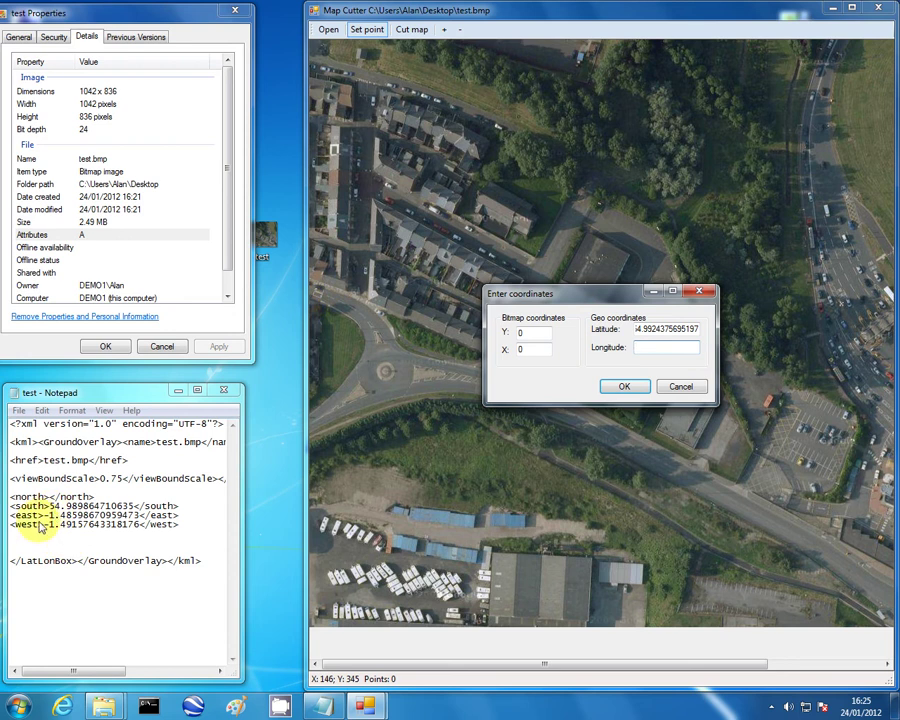
{"action": "left_click_drag", "start_coordinate": [44, 528], "coordinate": [135, 530]}
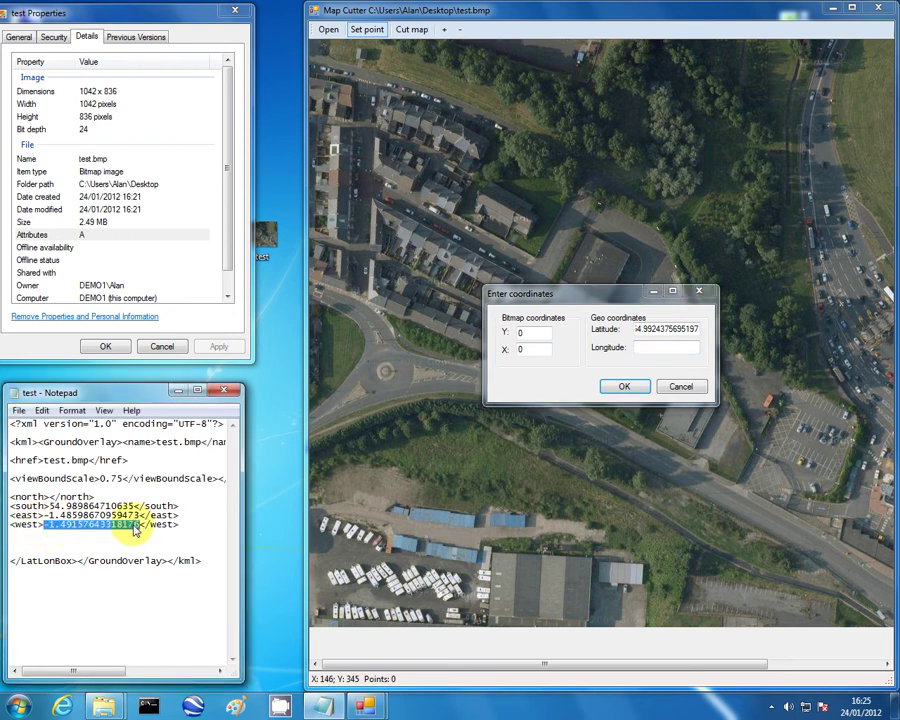
{"action": "right_click", "coordinate": [135, 530]}
{"action": "left_click", "coordinate": [165, 358]}
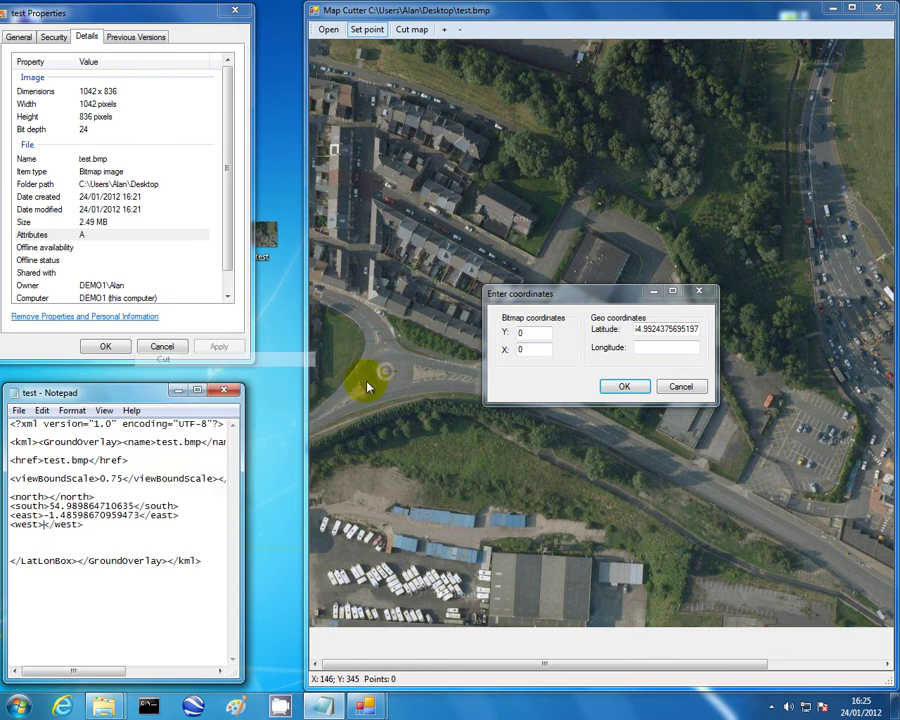
{"action": "right_click", "coordinate": [636, 347]}
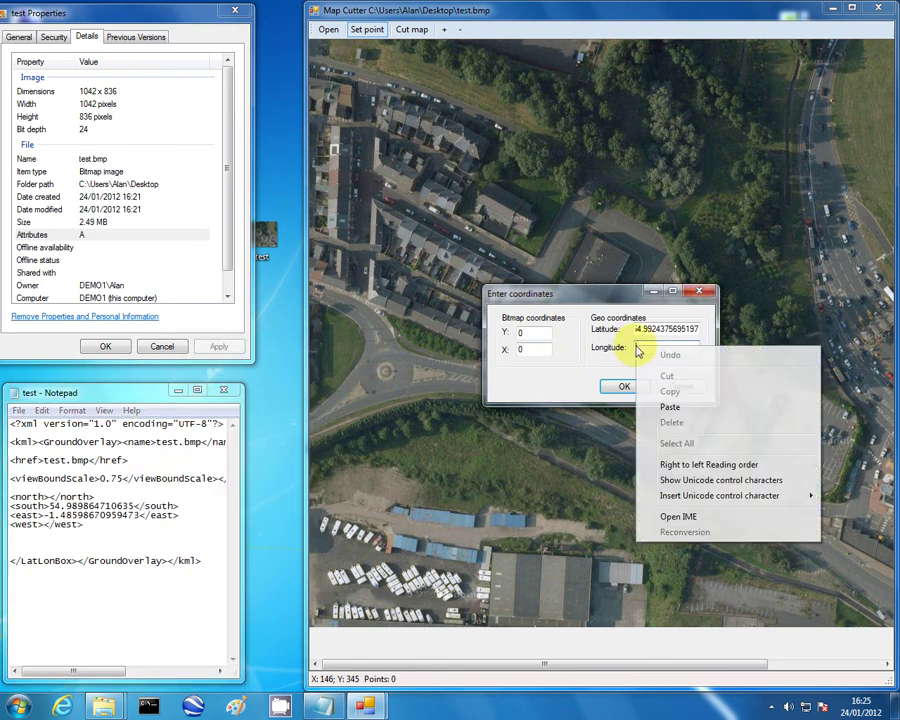
{"action": "left_click", "coordinate": [668, 408]}
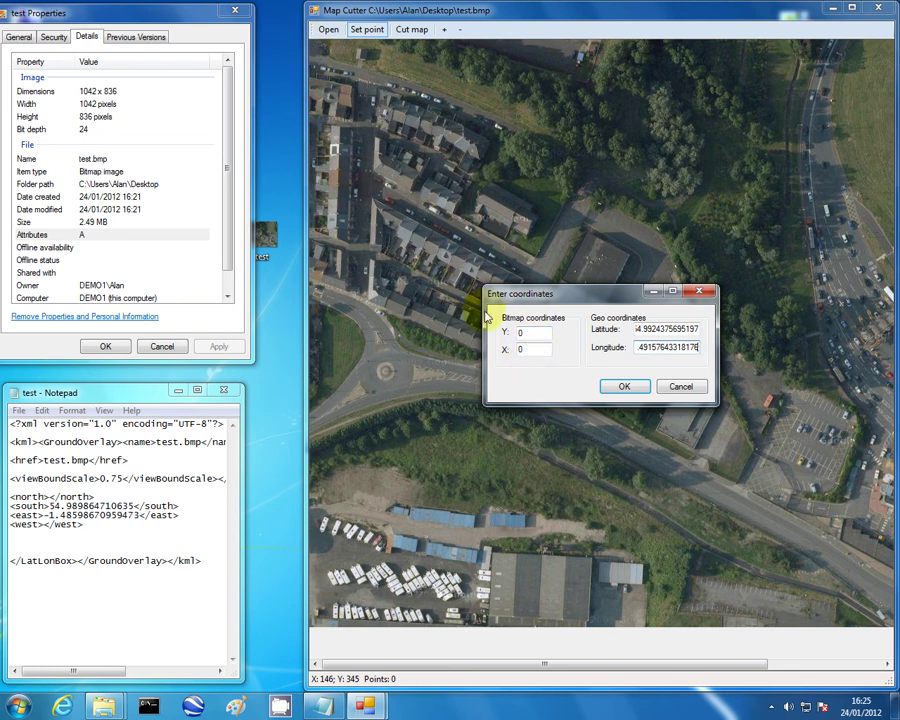
- Confirm the first point and place the second at the map's lower right, pixel X 1042, Y 836
{"action": "left_click", "coordinate": [619, 388]}
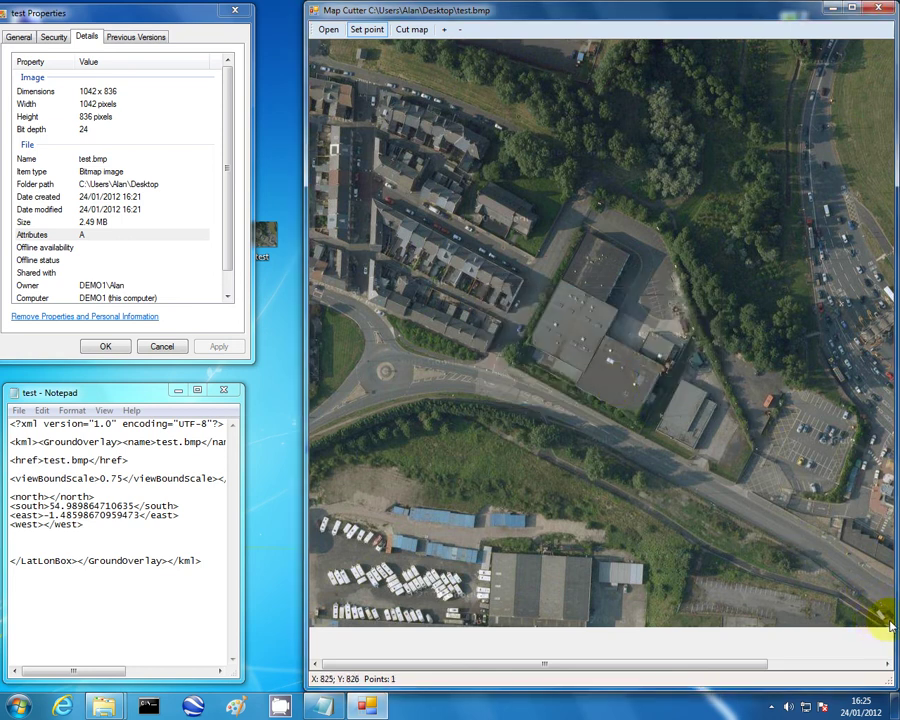
{"action": "left_click", "coordinate": [800, 570]}
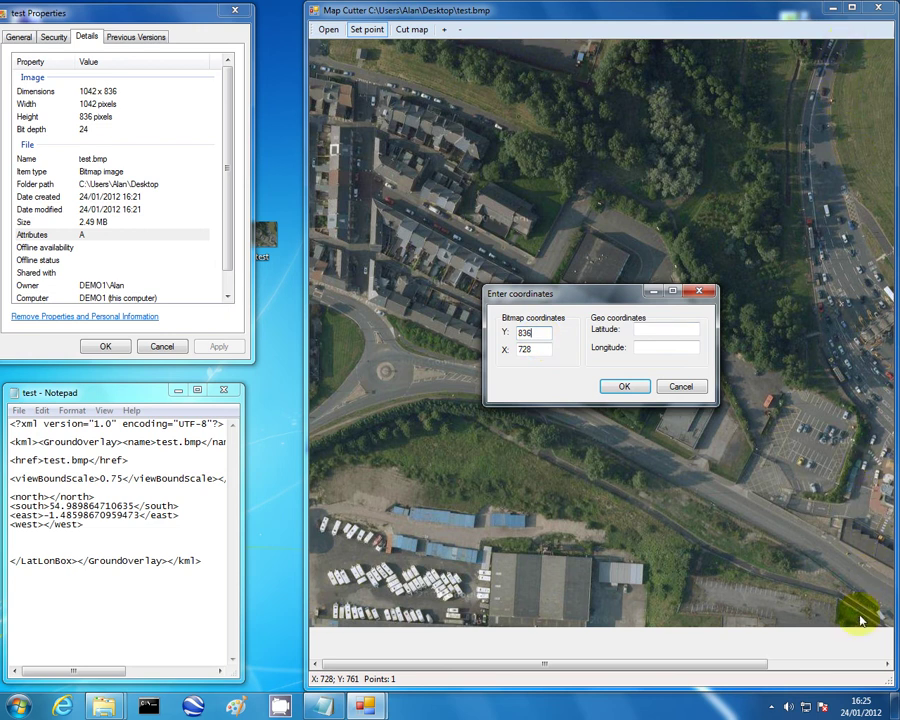
{"action": "left_click", "coordinate": [539, 351]}
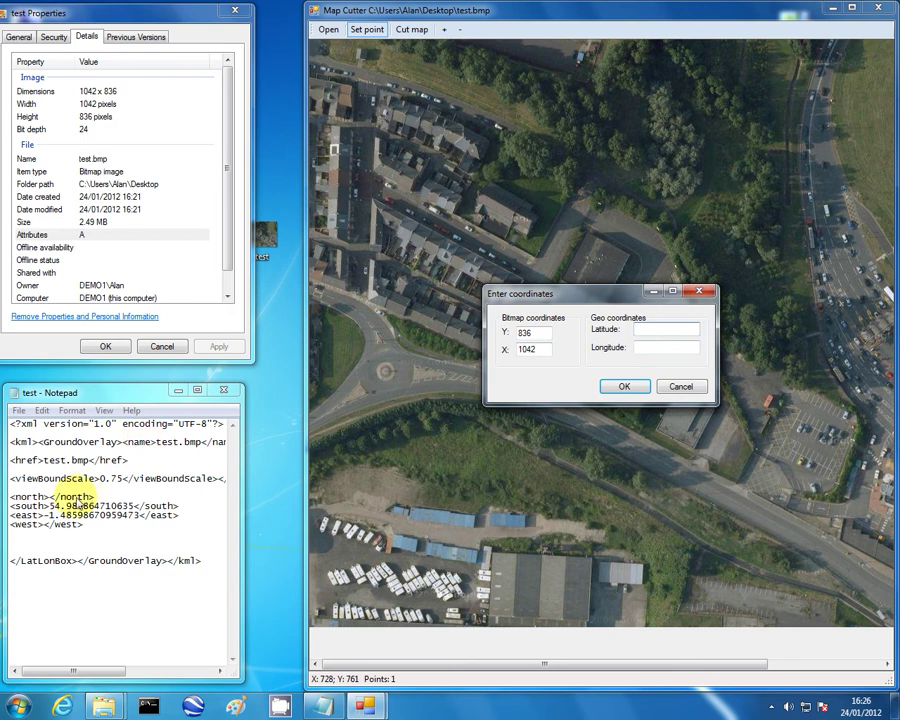
- Move the south value 54.989864710635 from Notepad into the second point's Latitude
{"action": "left_click_drag", "start_coordinate": [49, 508], "coordinate": [133, 509]}
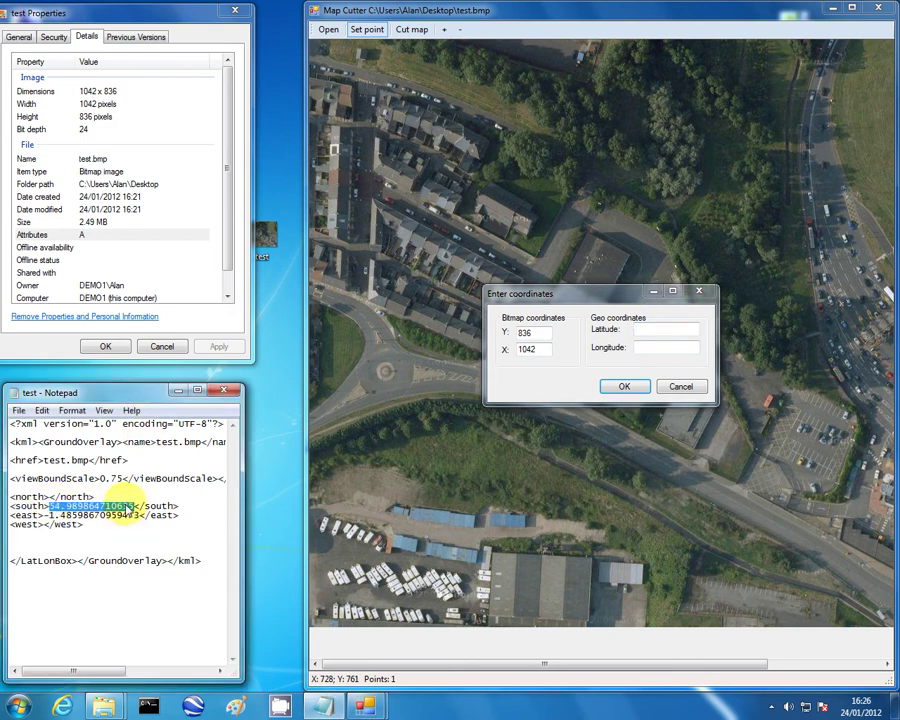
{"action": "right_click", "coordinate": [133, 509]}
{"action": "left_click", "coordinate": [175, 341]}
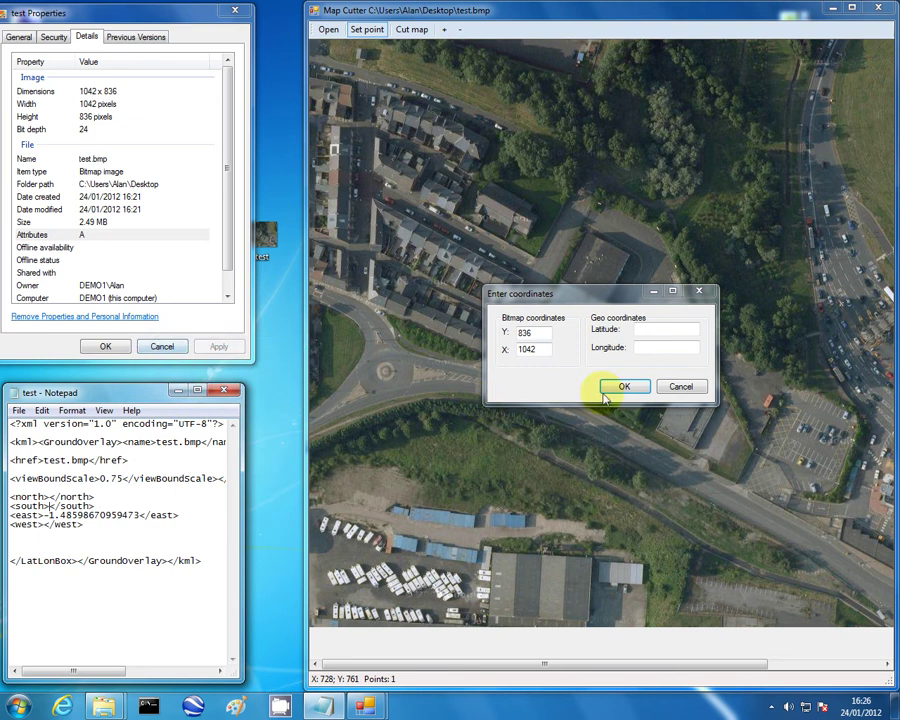
{"action": "right_click", "coordinate": [660, 337]}
{"action": "left_click", "coordinate": [680, 393]}
- Move the east value -1.48598670959473 from Notepad into the second point's Longitude
{"action": "left_click", "coordinate": [640, 350]}
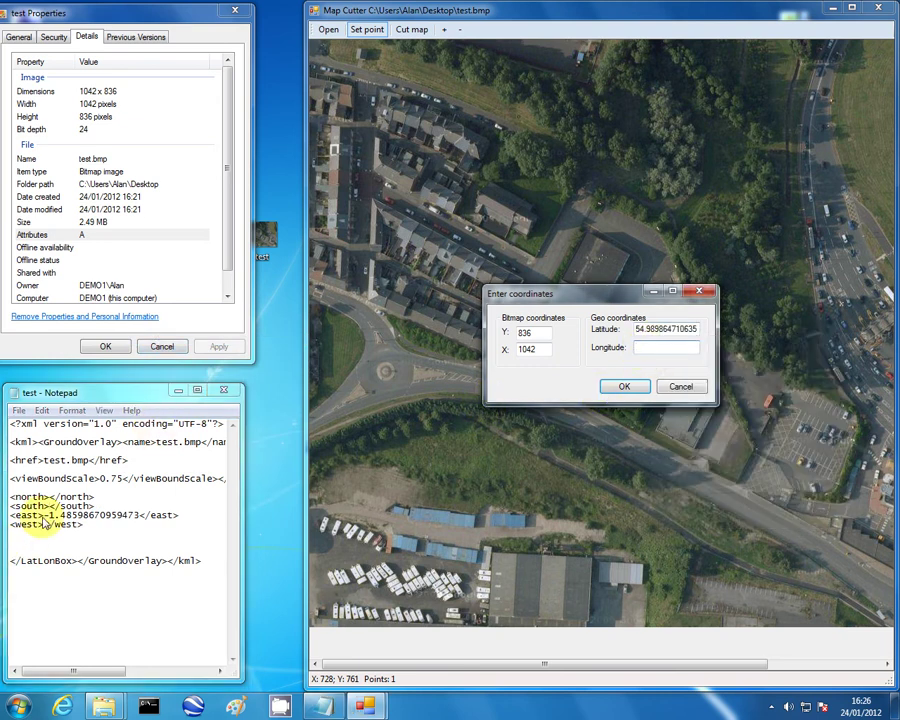
{"action": "left_click_drag", "start_coordinate": [44, 515], "coordinate": [138, 518]}
{"action": "right_click", "coordinate": [137, 517]}
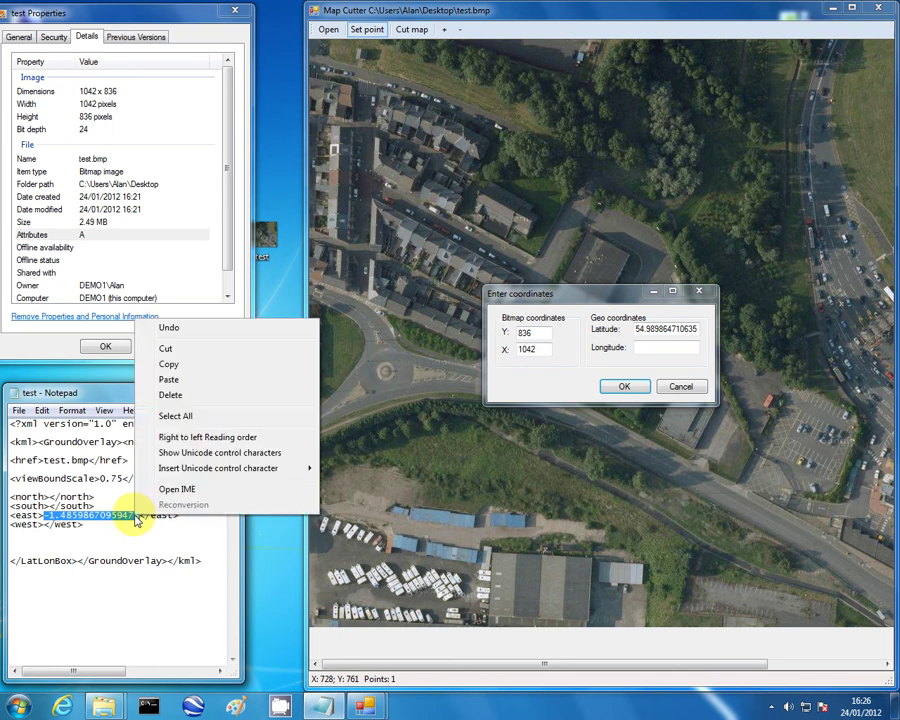
{"action": "left_click", "coordinate": [167, 349]}
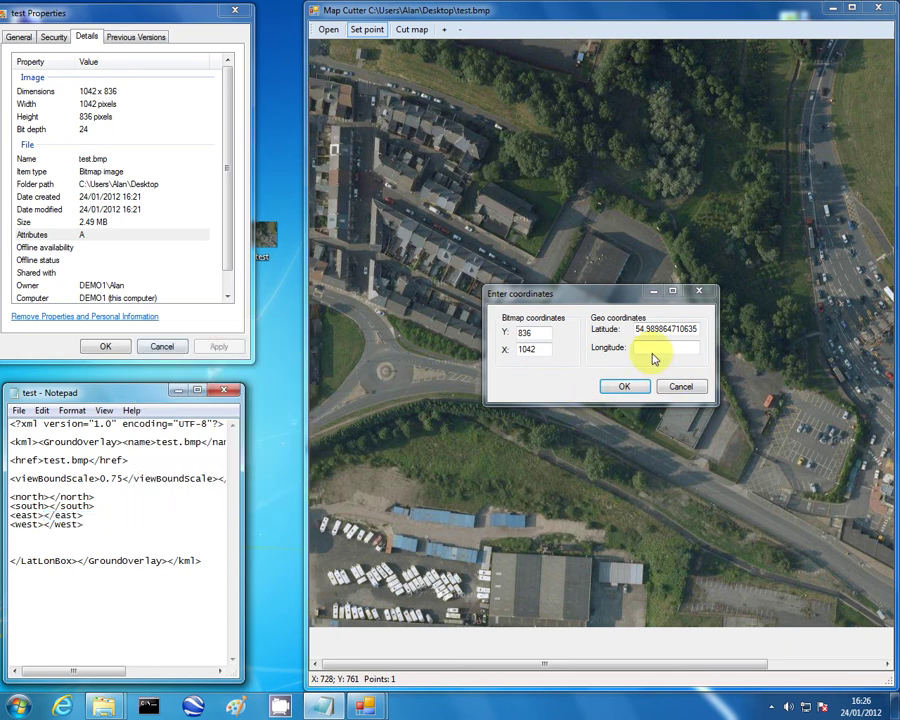
{"action": "right_click", "coordinate": [646, 350]}
{"action": "left_click", "coordinate": [682, 408]}
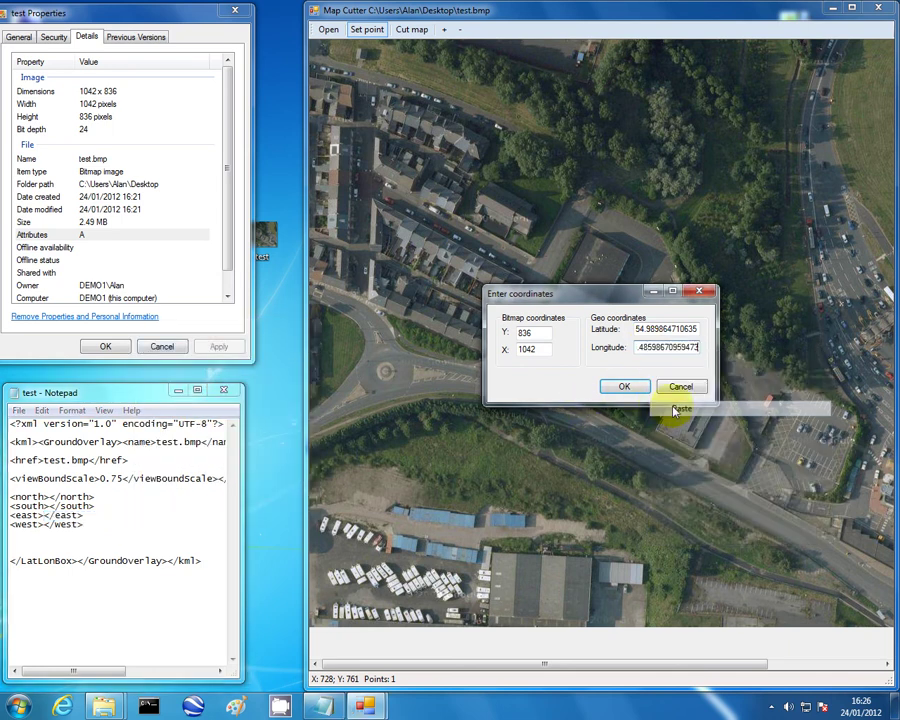
- Confirm the second point and cut the map into tiles titled testmap in the Desktop folder
{"action": "left_click", "coordinate": [628, 387]}
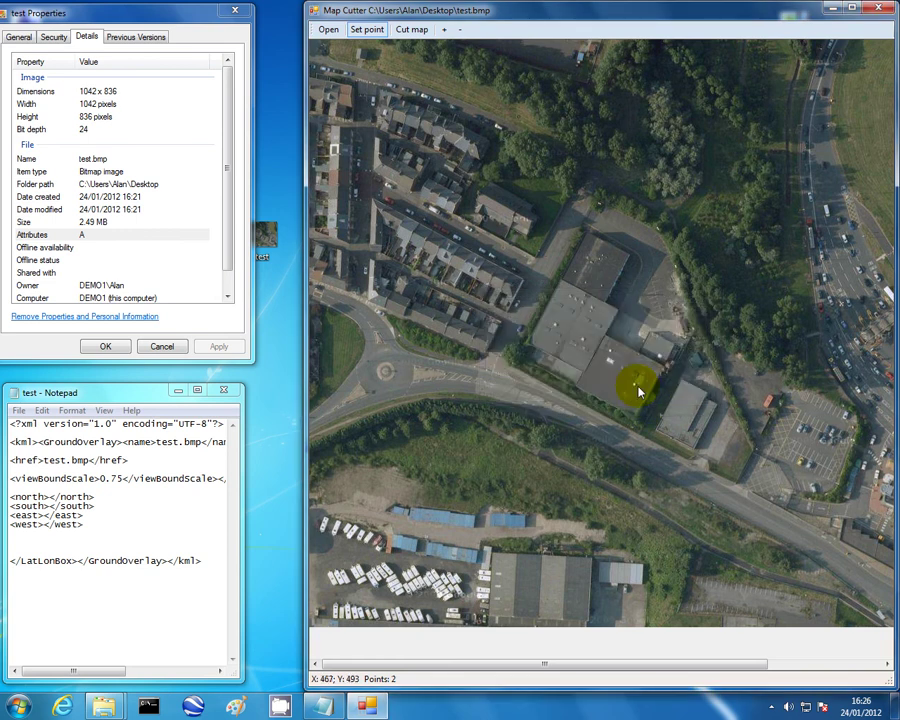
{"action": "left_click", "coordinate": [412, 29]}
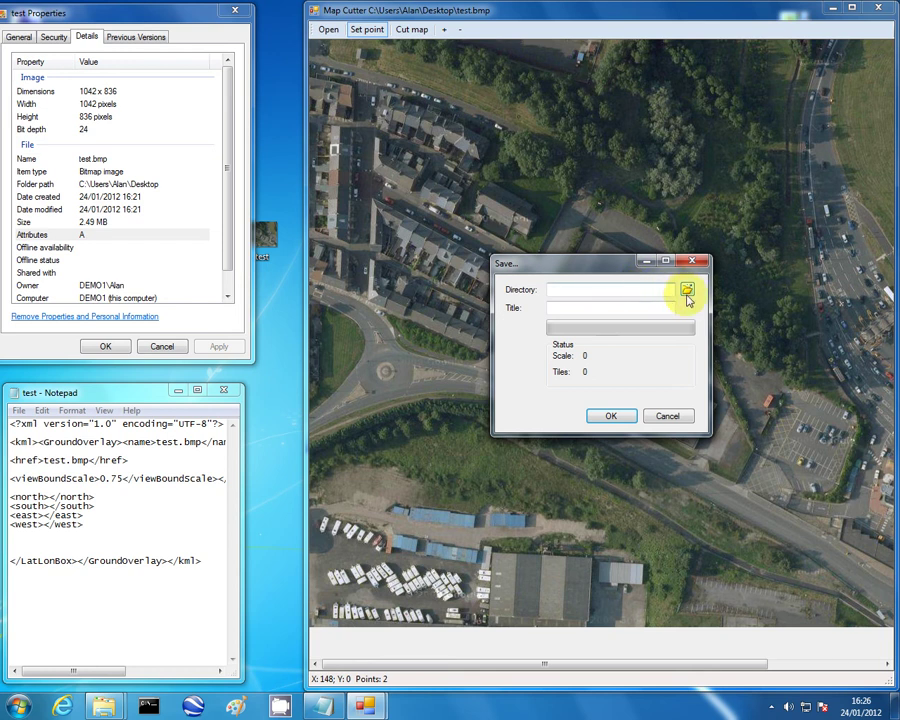
{"action": "left_click", "coordinate": [687, 292]}
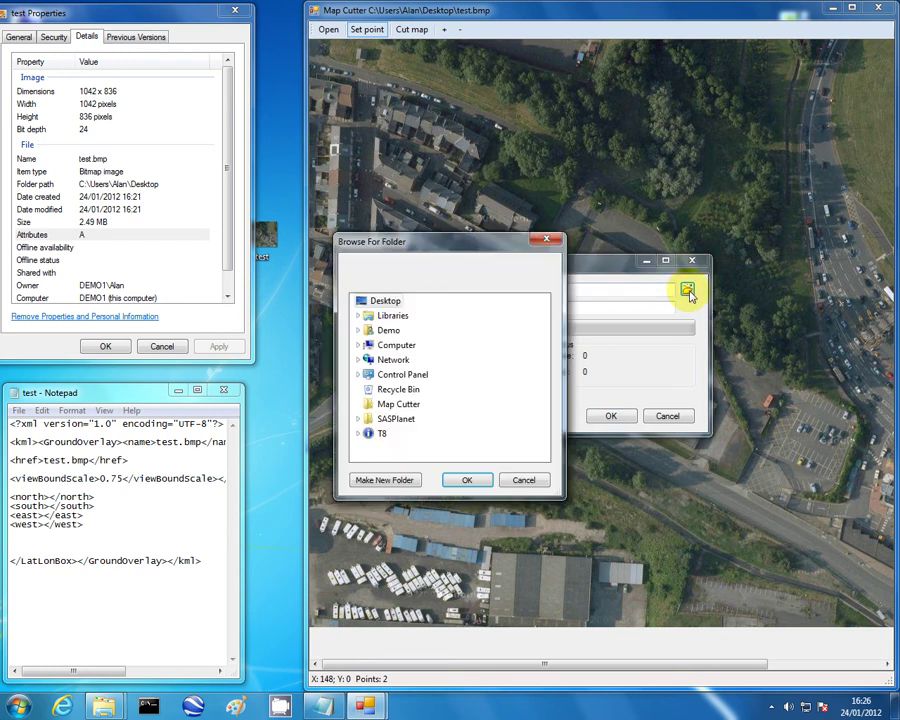
{"action": "left_click", "coordinate": [468, 481]}
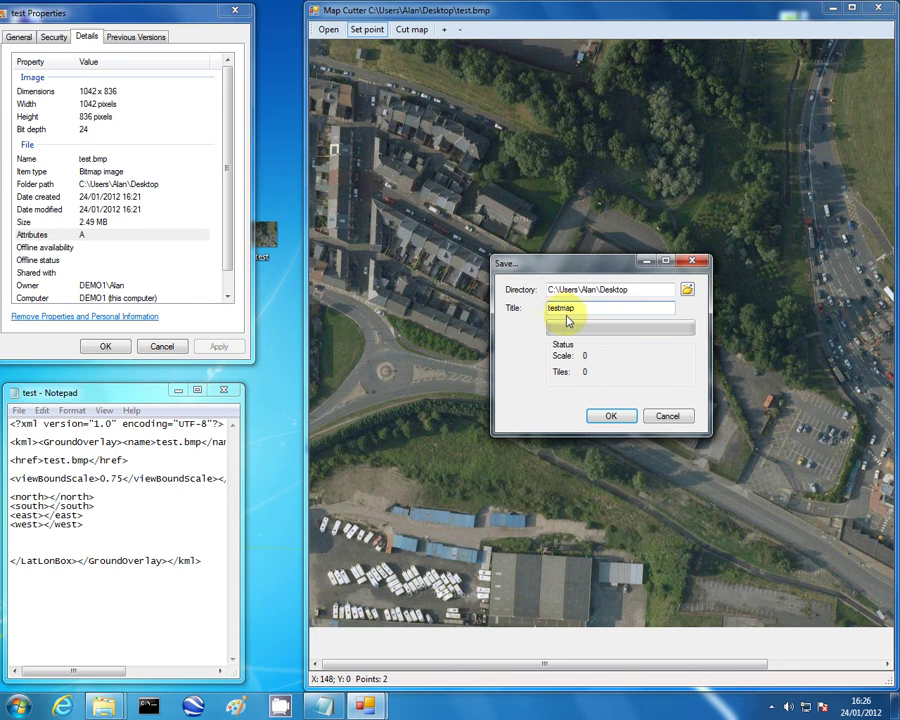
{"action": "left_click", "coordinate": [611, 416]}
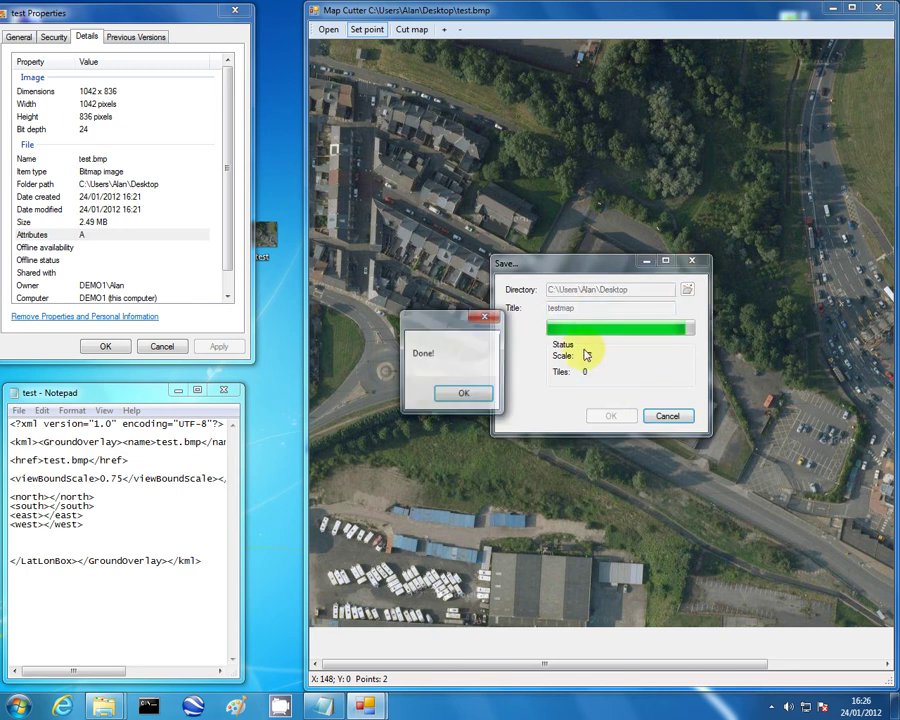
{"action": "left_click", "coordinate": [465, 395]}
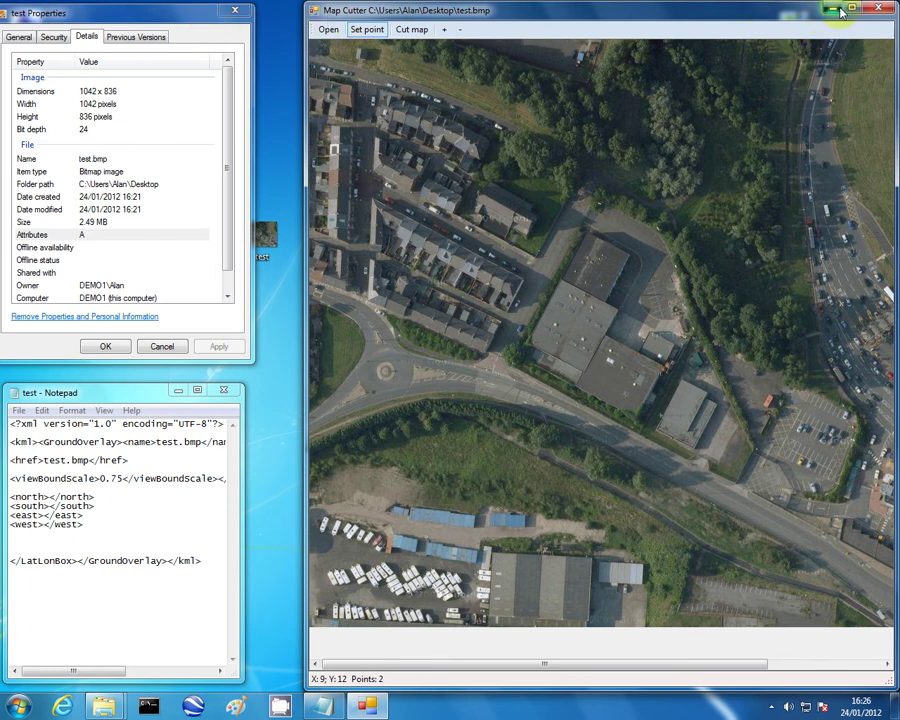
- Minimize Map Cutter, close the bitmap Properties, and close Notepad without saving the KML
{"action": "left_click", "coordinate": [835, 9]}
{"action": "left_click", "coordinate": [234, 11]}
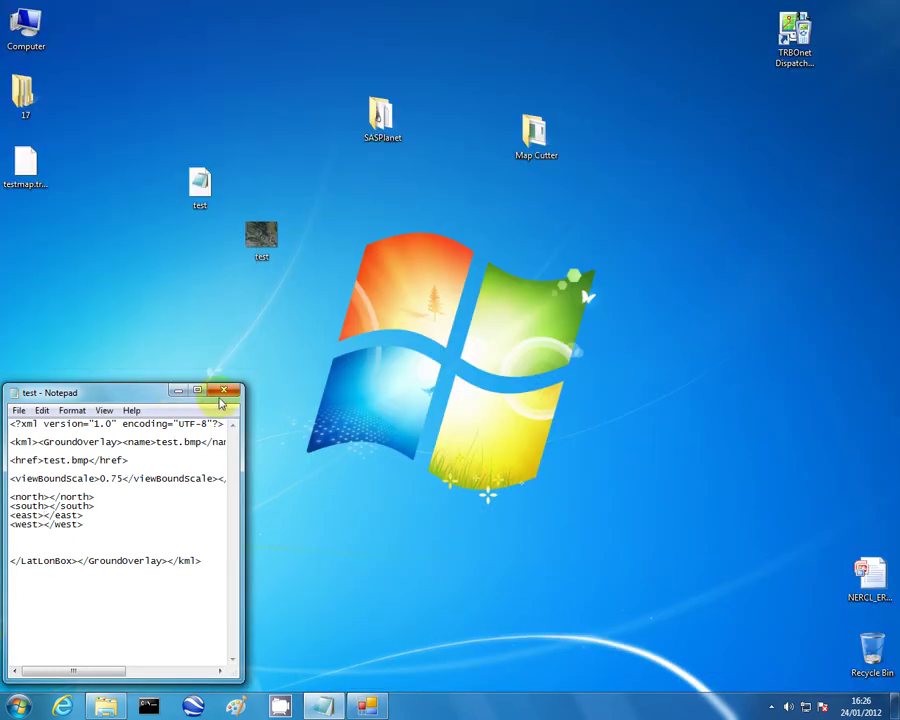
{"action": "left_click", "coordinate": [224, 398]}
{"action": "left_click", "coordinate": [476, 360]}
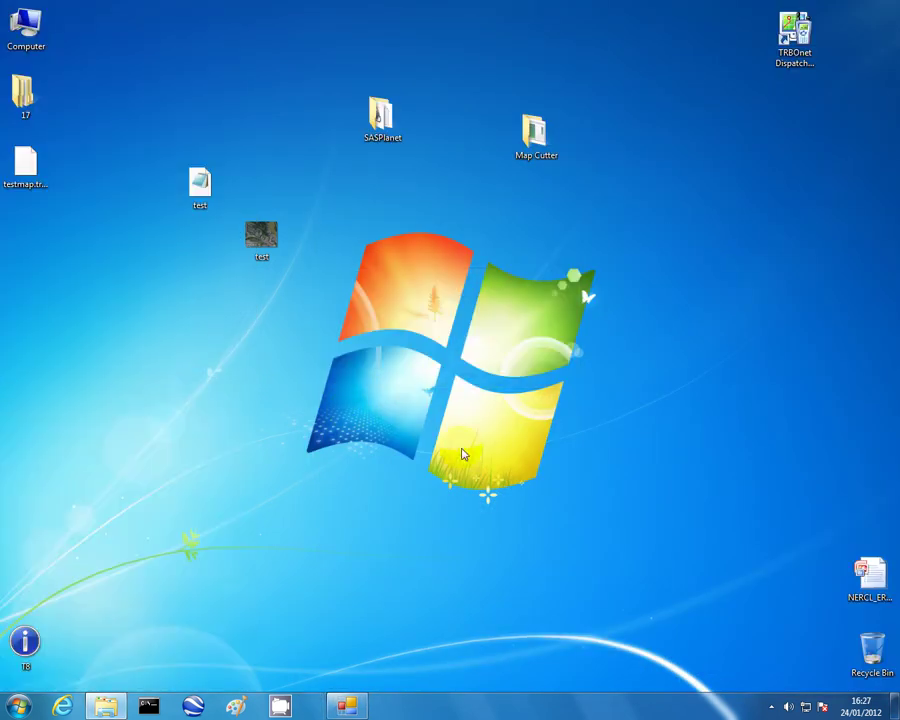
- Rearrange the desktop icons and send the test KML file to the Recycle Bin
{"action": "left_click_drag", "start_coordinate": [42, 166], "coordinate": [80, 162]}
{"action": "left_click_drag", "start_coordinate": [200, 185], "coordinate": [17, 290]}
{"action": "left_click_drag", "start_coordinate": [263, 245], "coordinate": [26, 346]}
{"action": "left_click", "coordinate": [17, 290]}
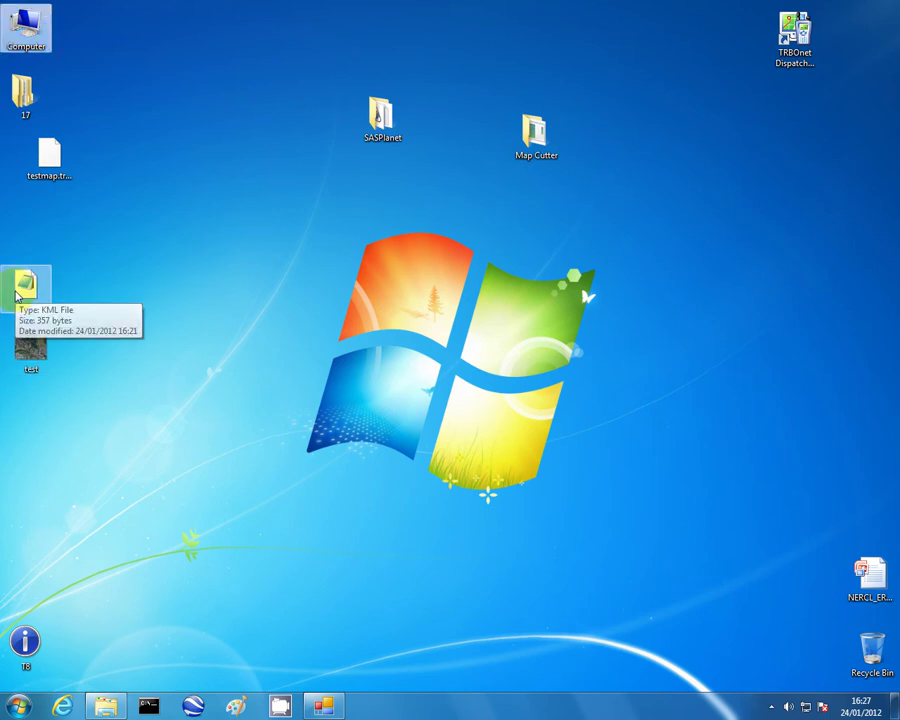
{"action": "key", "text": "Delete"}
{"action": "key", "text": "Return"}
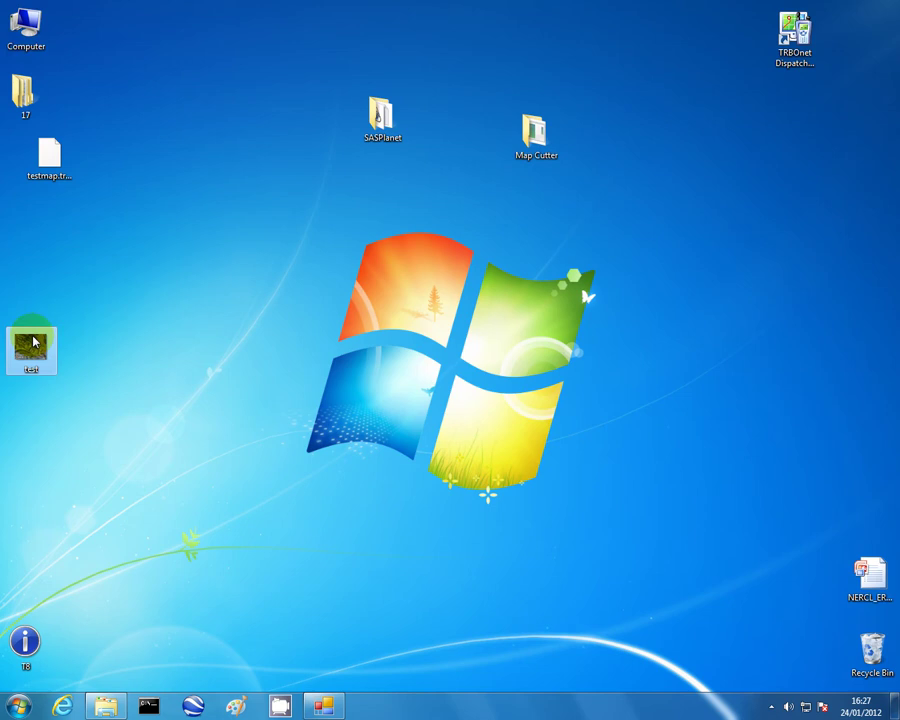
- Close Map Cutter to release the test bitmap, then delete the bitmap from the desktop
{"action": "key", "text": "Delete"}
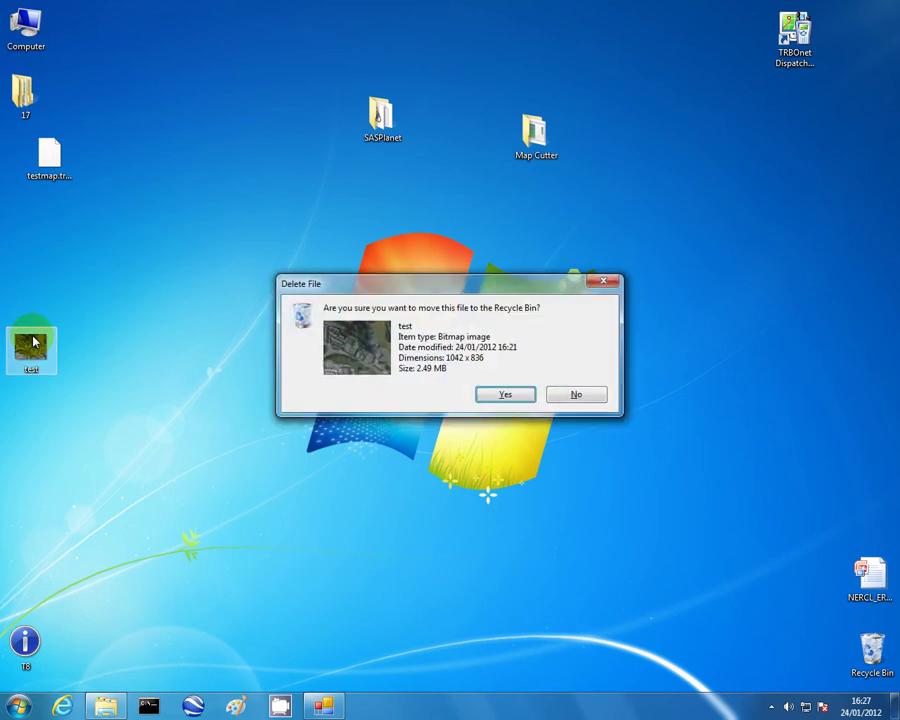
{"action": "key", "text": "Return"}
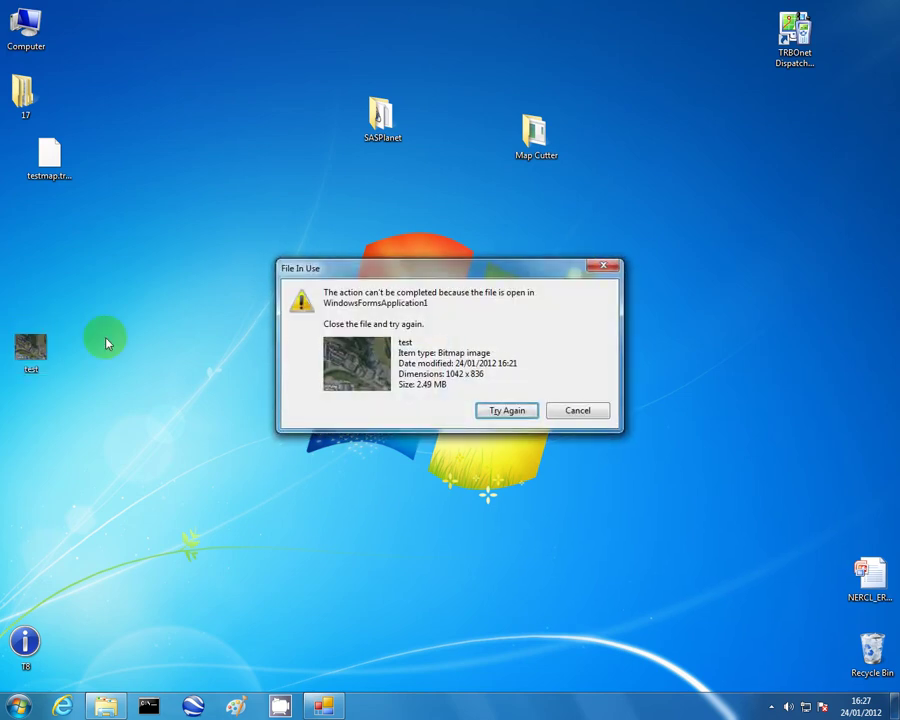
{"action": "left_click", "coordinate": [577, 421]}
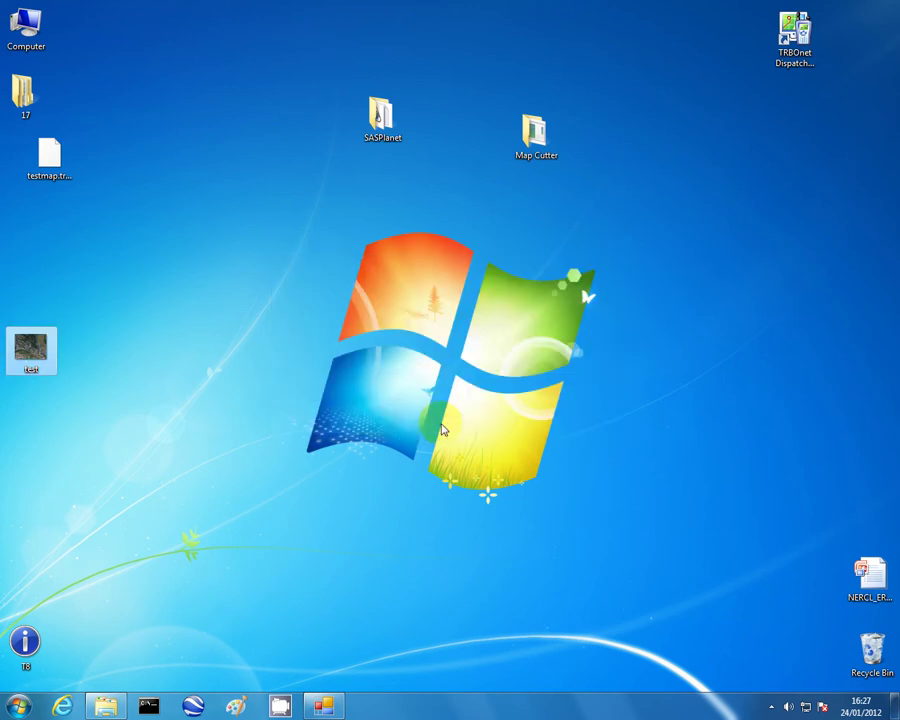
{"action": "right_click", "coordinate": [33, 353]}
{"action": "left_click", "coordinate": [300, 550]}
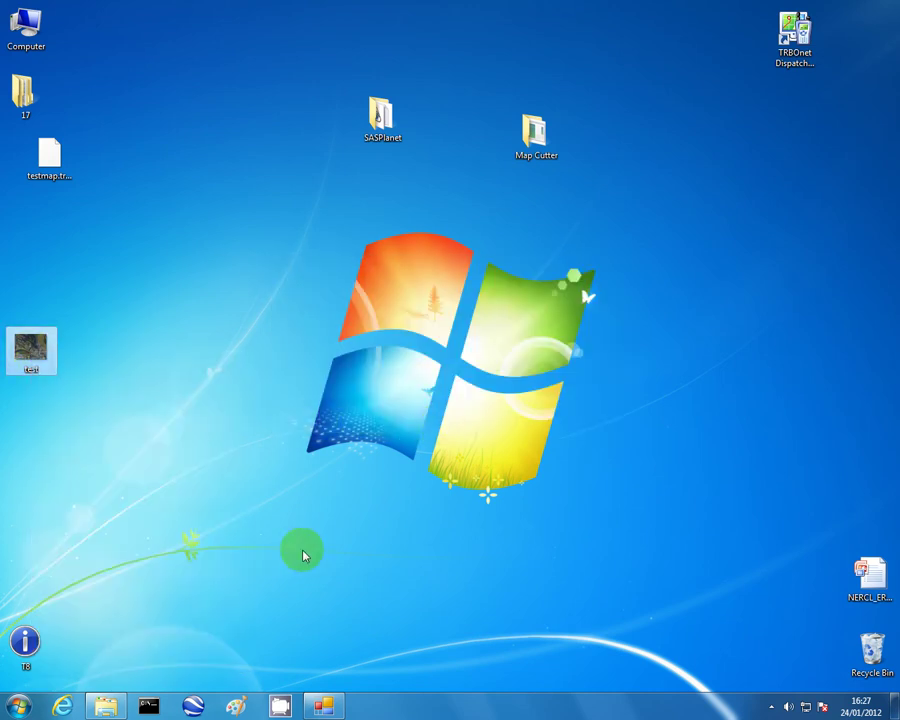
{"action": "left_click", "coordinate": [323, 703]}
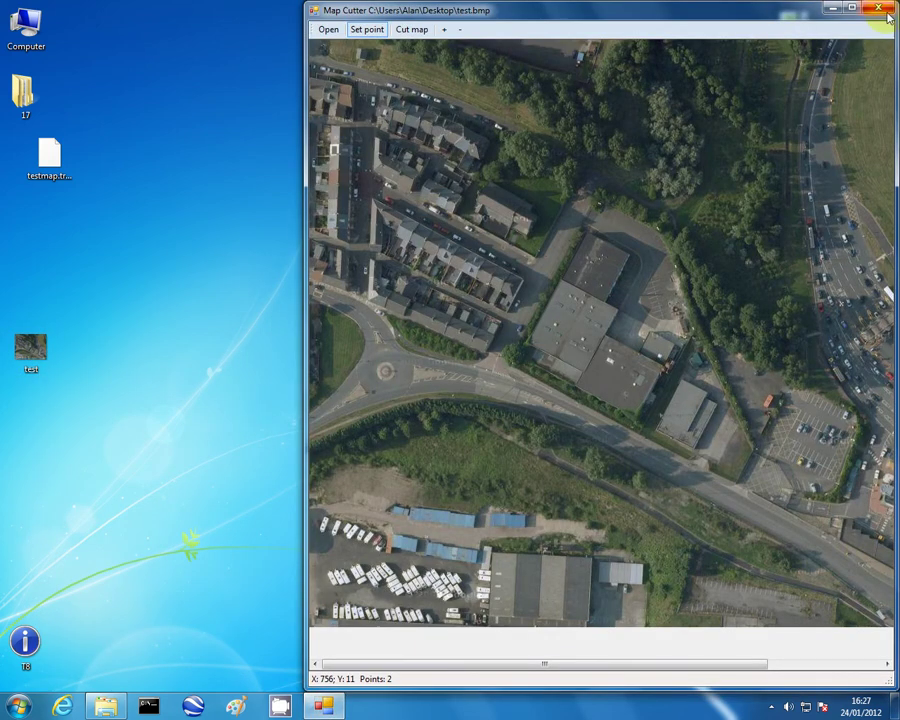
{"action": "left_click", "coordinate": [878, 10]}
{"action": "right_click", "coordinate": [14, 355]}
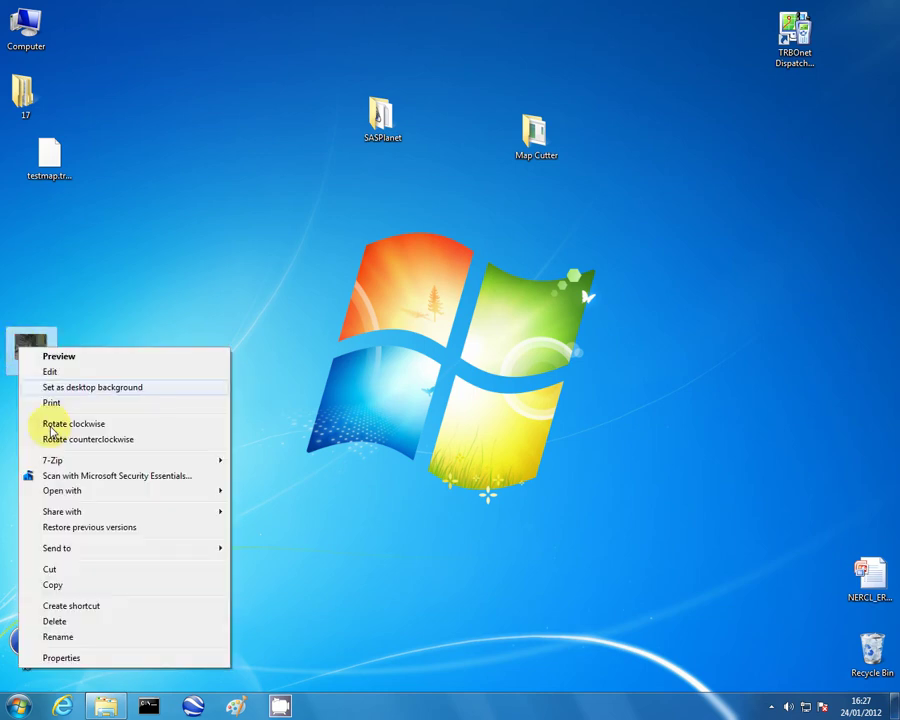
{"action": "left_click", "coordinate": [60, 621]}
- Confirm the bitmap deletion and place the testmap file and folder 17 side by side
{"action": "left_click", "coordinate": [503, 395]}
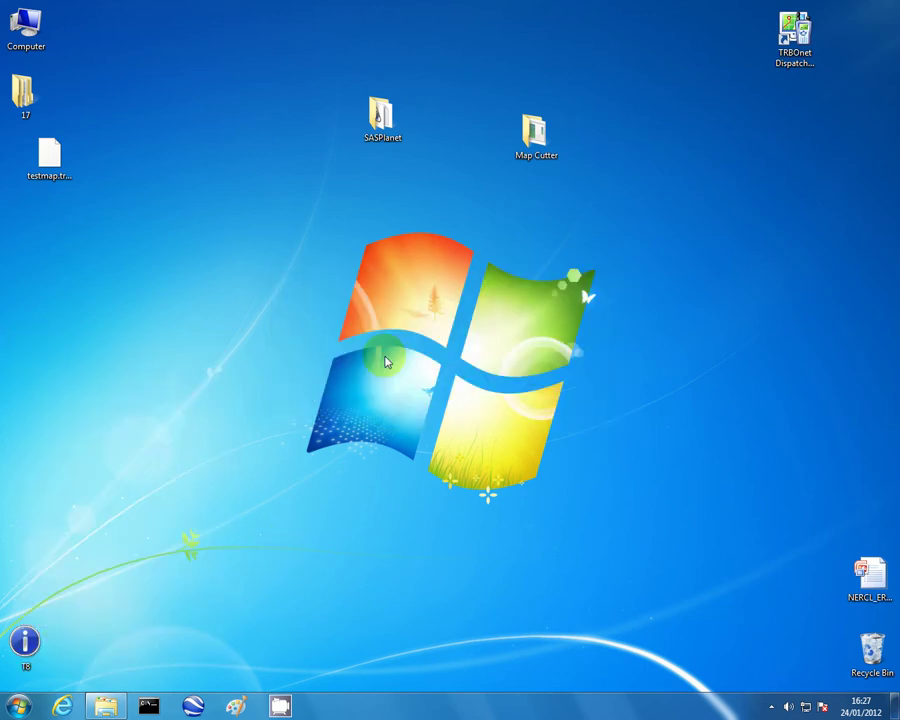
{"action": "left_click", "coordinate": [48, 158]}
{"action": "left_click_drag", "start_coordinate": [85, 240], "coordinate": [123, 368]}
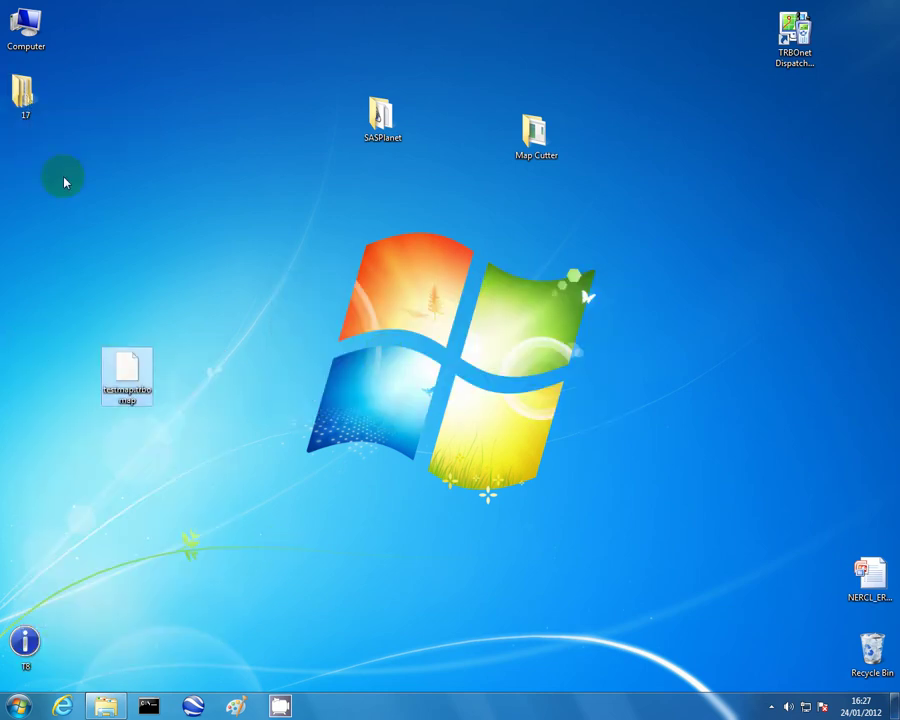
{"action": "left_click_drag", "start_coordinate": [24, 95], "coordinate": [187, 362]}
{"action": "left_click", "coordinate": [120, 380]}
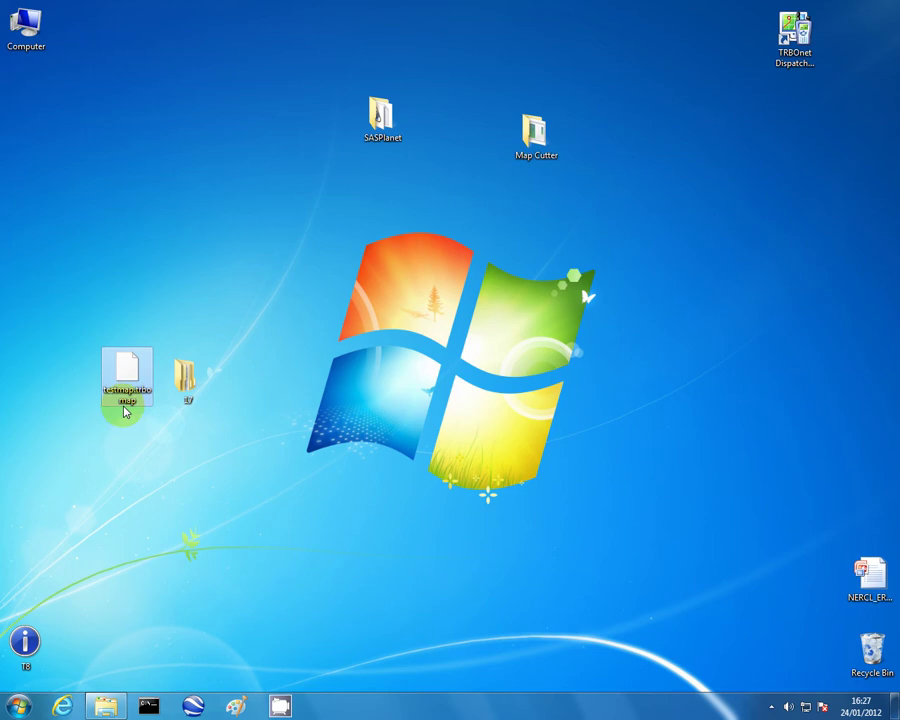
- Browse folder 17's subfolders 64992, 64993 and 64994 to view their tile images
{"action": "double_click", "coordinate": [185, 392]}
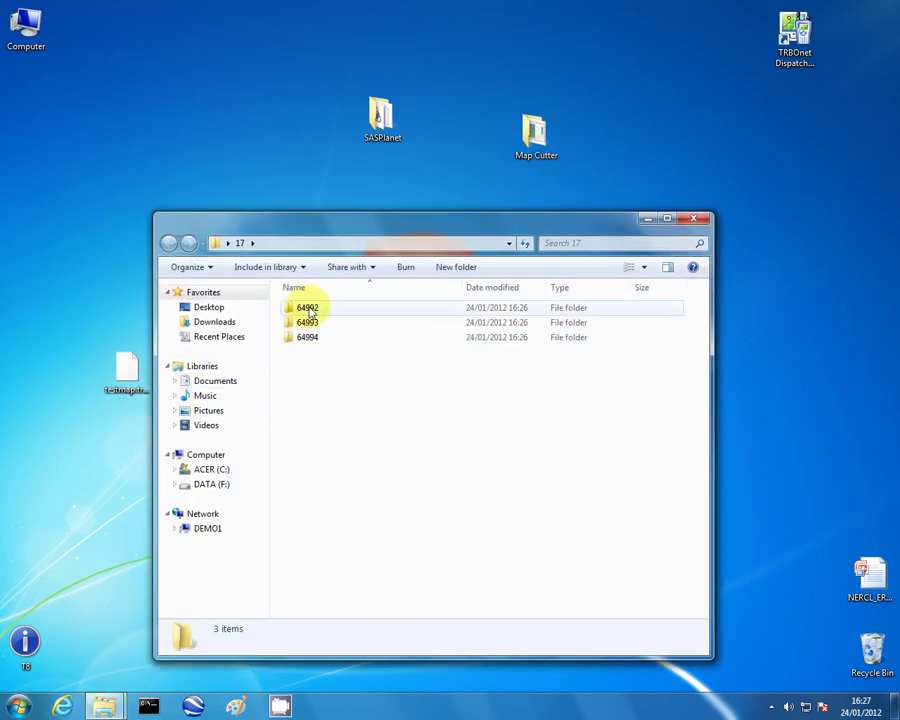
{"action": "double_click", "coordinate": [308, 309]}
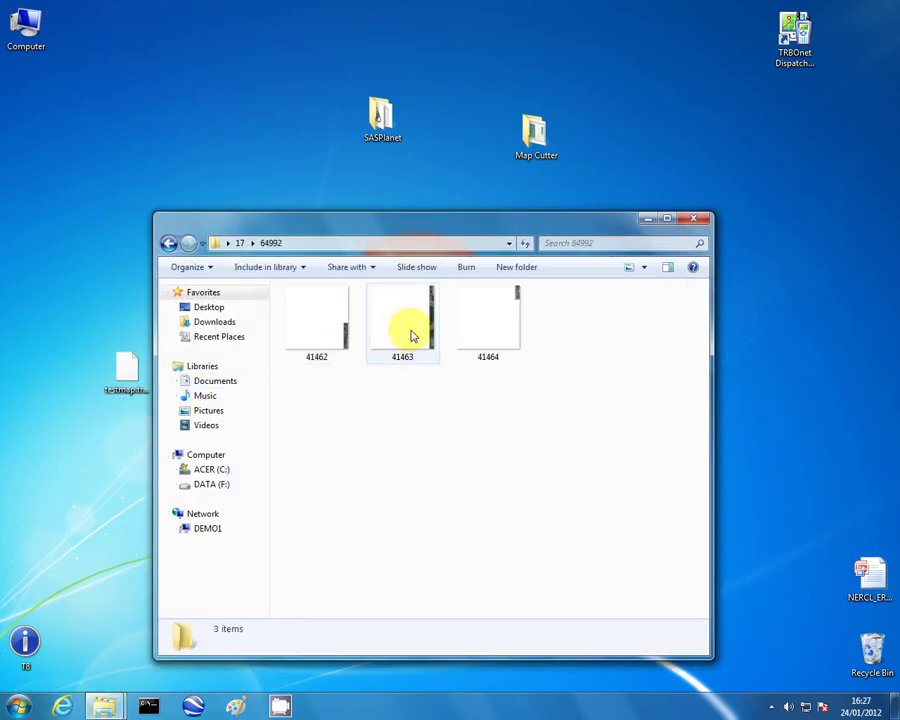
{"action": "left_click", "coordinate": [170, 243]}
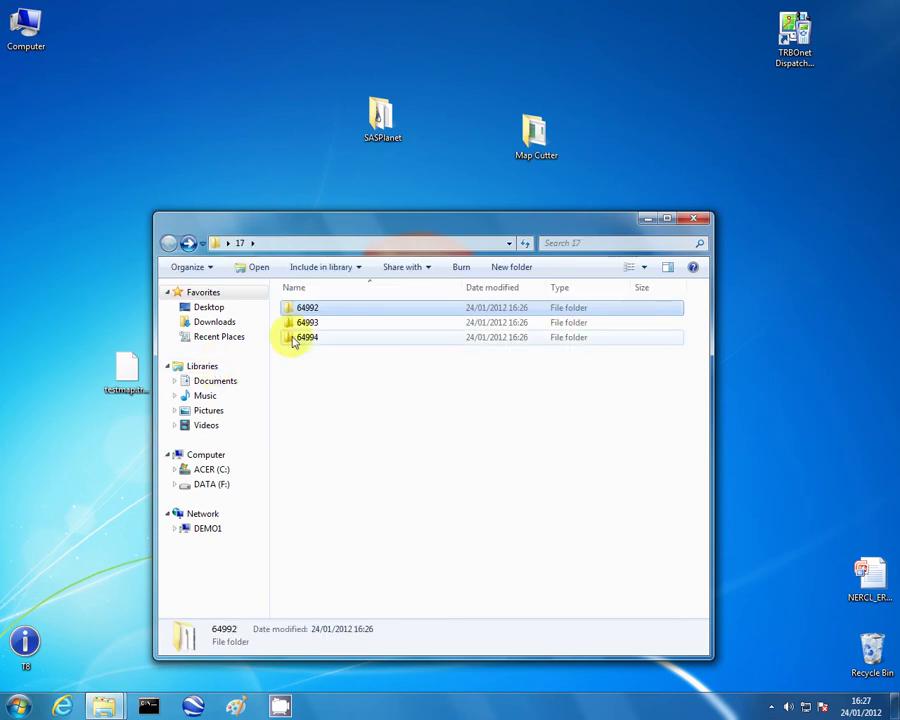
{"action": "double_click", "coordinate": [304, 324]}
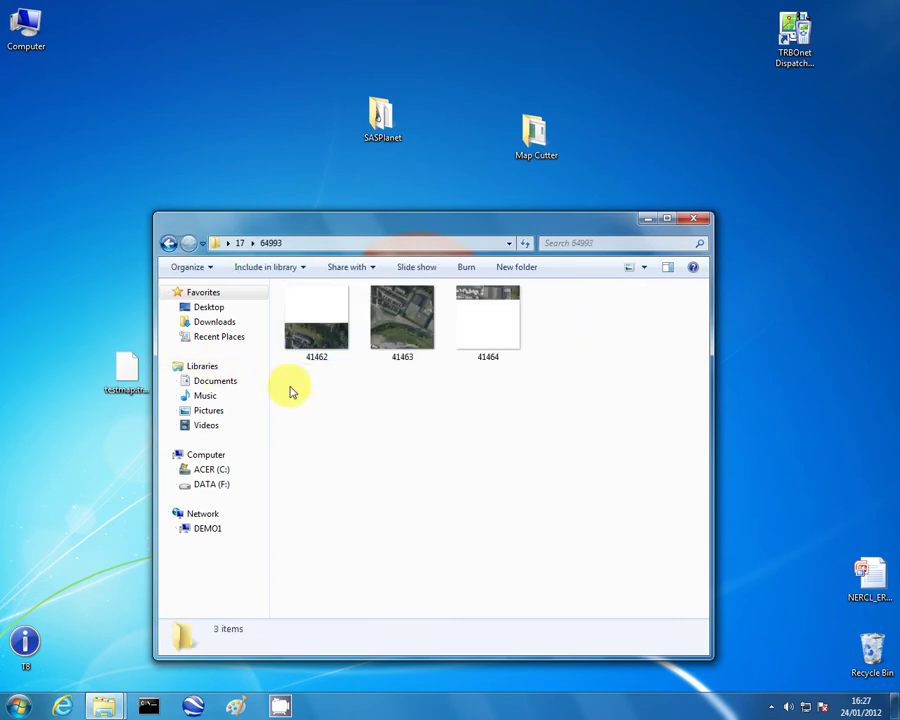
{"action": "left_click", "coordinate": [167, 244]}
{"action": "double_click", "coordinate": [297, 337]}
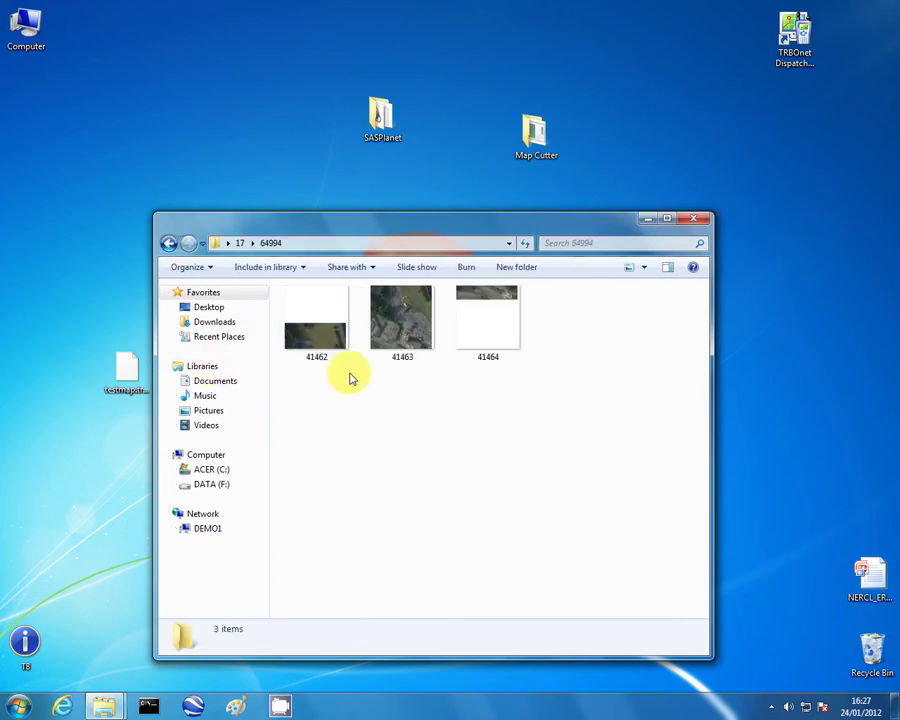
{"action": "left_click", "coordinate": [168, 241]}
- Make a desktop folder named testmap_sat and move testmap.trbomap and tile folder 17 into it
{"action": "left_click", "coordinate": [705, 218]}
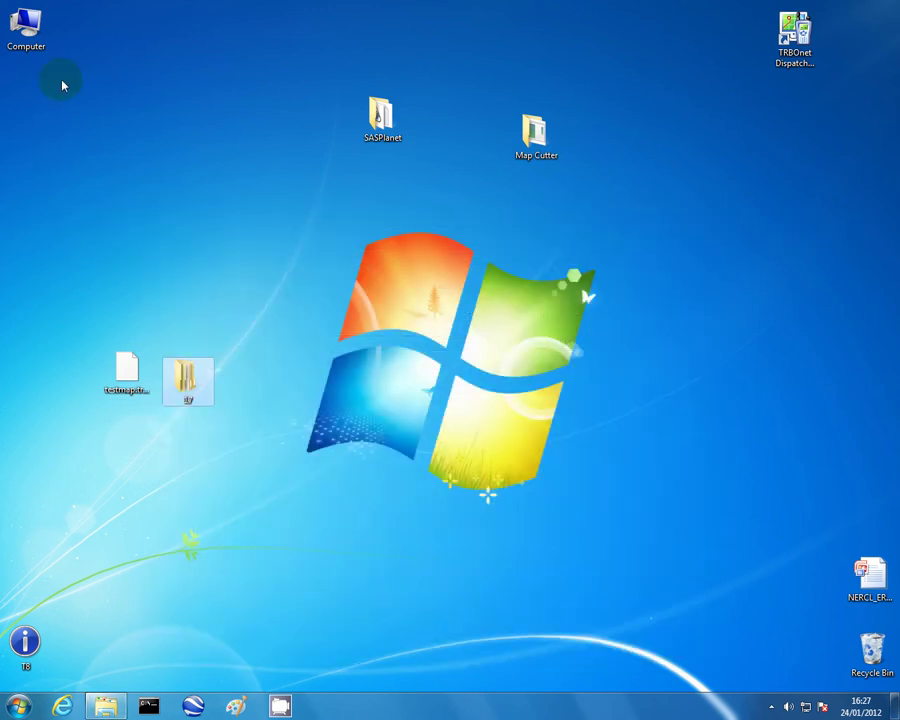
{"action": "right_click", "coordinate": [66, 82]}
{"action": "left_click", "coordinate": [276, 346]}
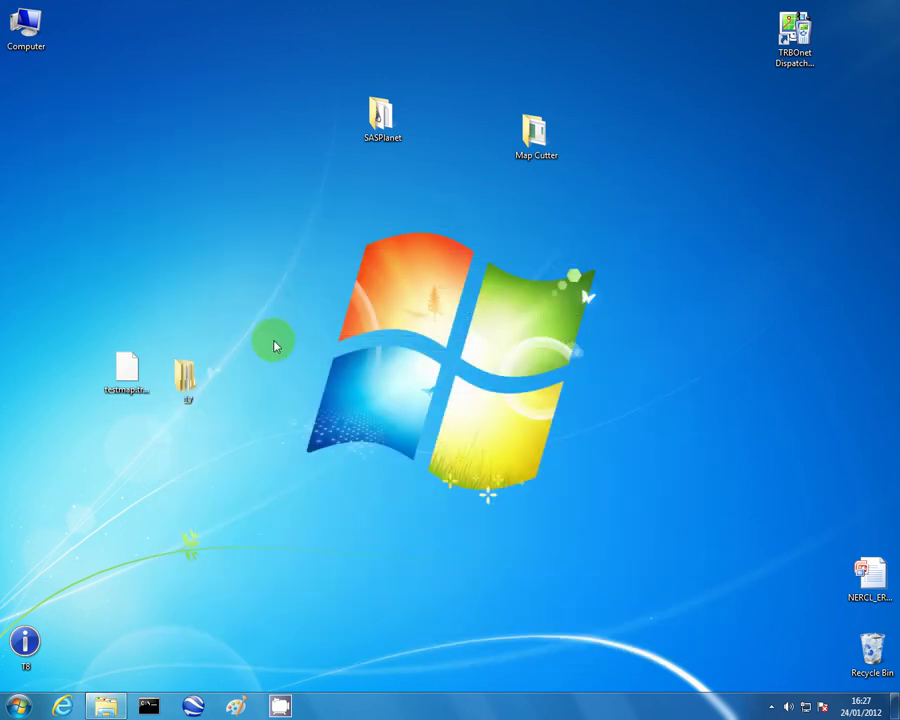
{"action": "right_click", "coordinate": [168, 211]}
{"action": "mouse_move", "coordinate": [209, 347]}
{"action": "left_click", "coordinate": [358, 345]}
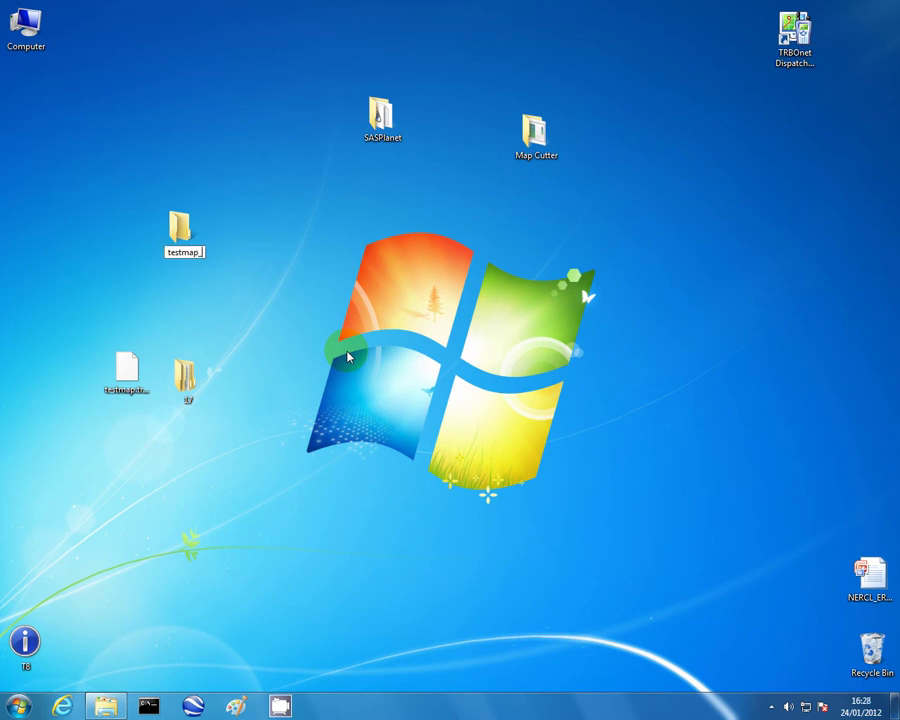
{"action": "left_click", "coordinate": [348, 357]}
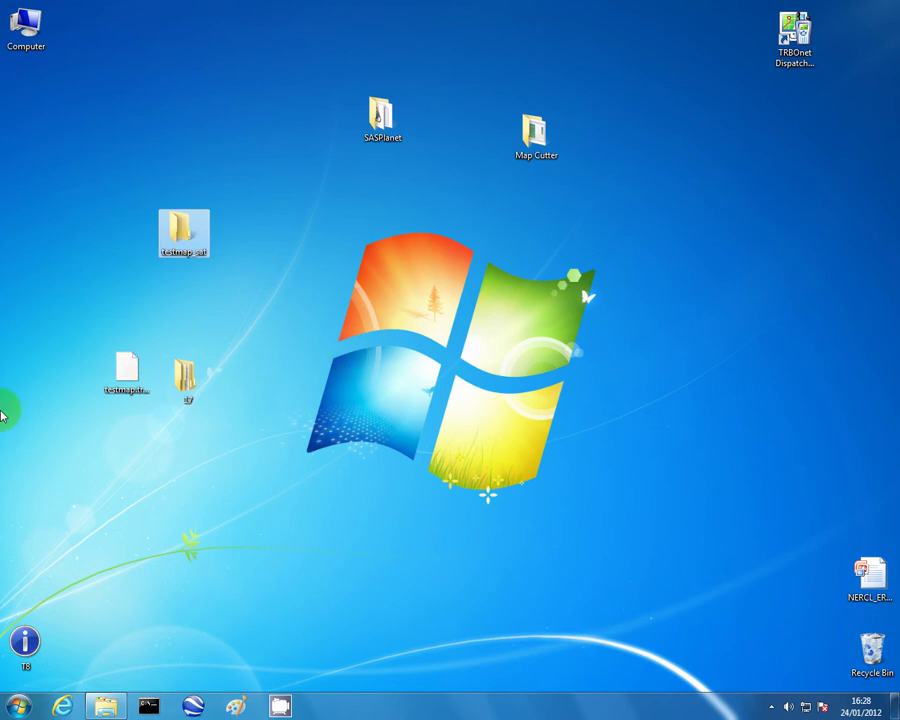
{"action": "left_click_drag", "start_coordinate": [125, 366], "coordinate": [152, 310]}
{"action": "left_click_drag", "start_coordinate": [183, 374], "coordinate": [182, 240]}
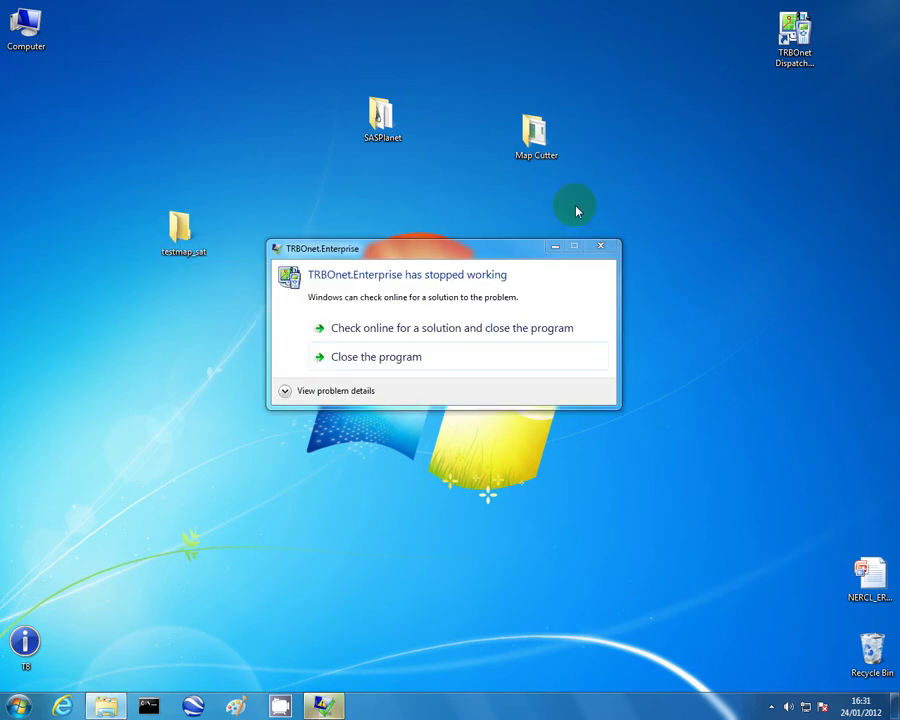
- Dismiss the TRBOnet crash report and launch the Dispatch Console from the TRBOnet Dispatcher desktop shortcut
{"action": "left_click", "coordinate": [603, 246]}
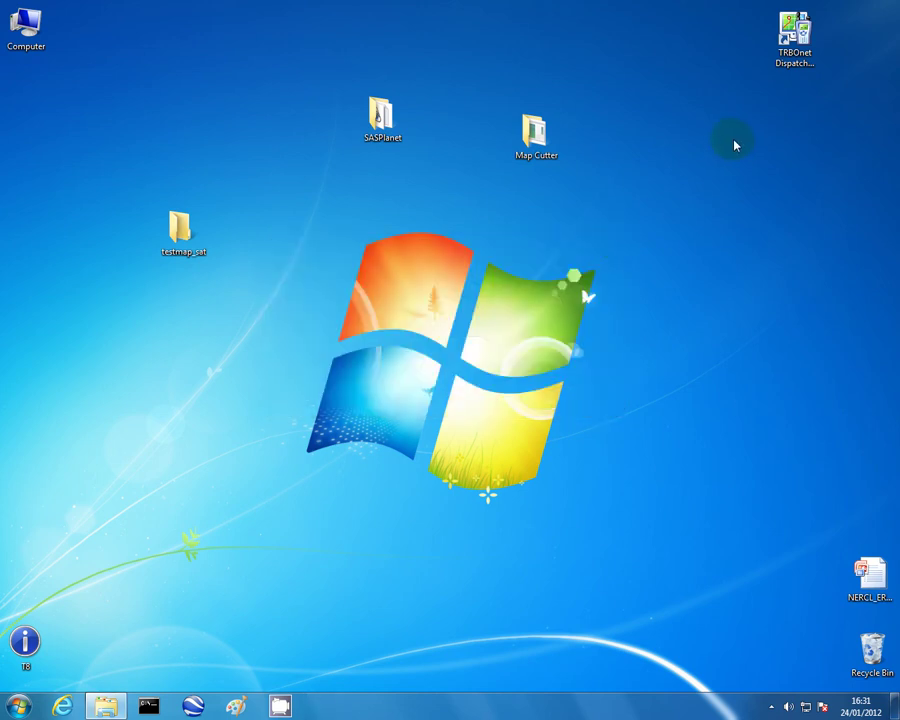
{"action": "left_click", "coordinate": [795, 60]}
{"action": "left_click", "coordinate": [795, 60]}
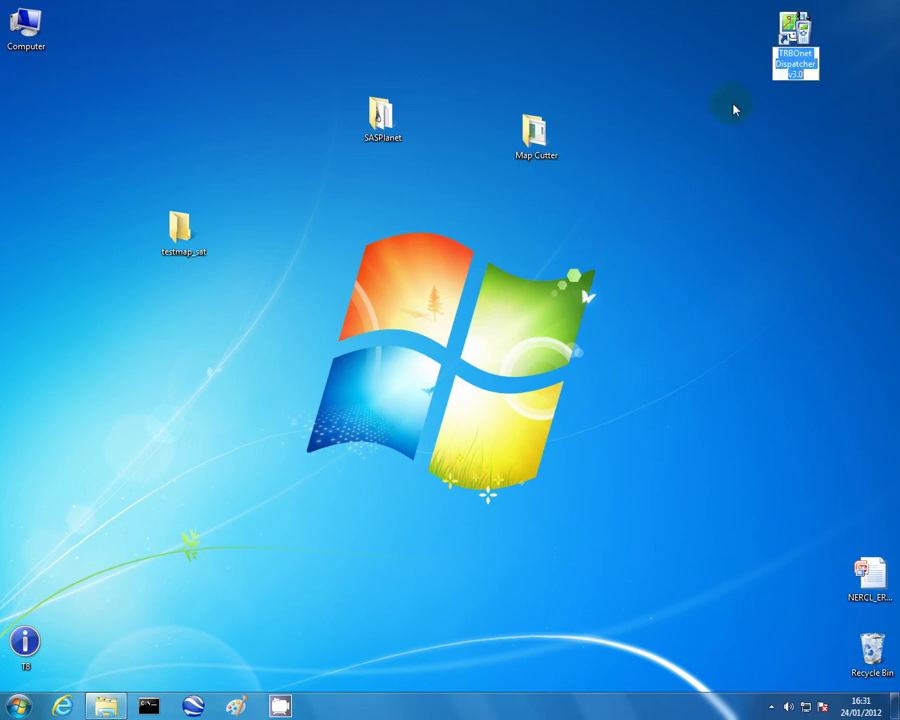
{"action": "key", "text": "Escape"}
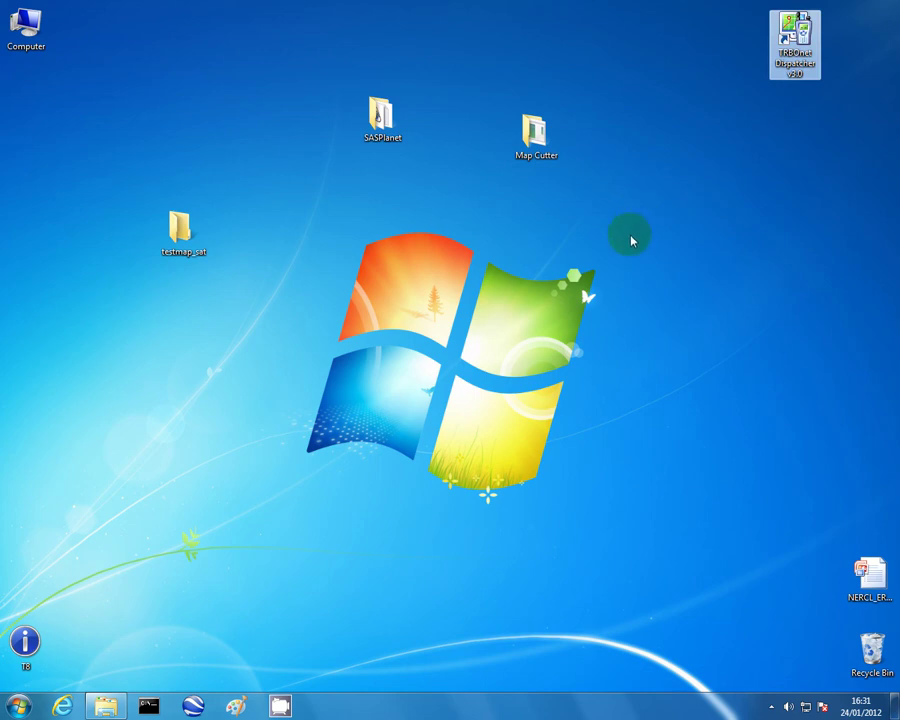
{"action": "key", "text": "Return"}
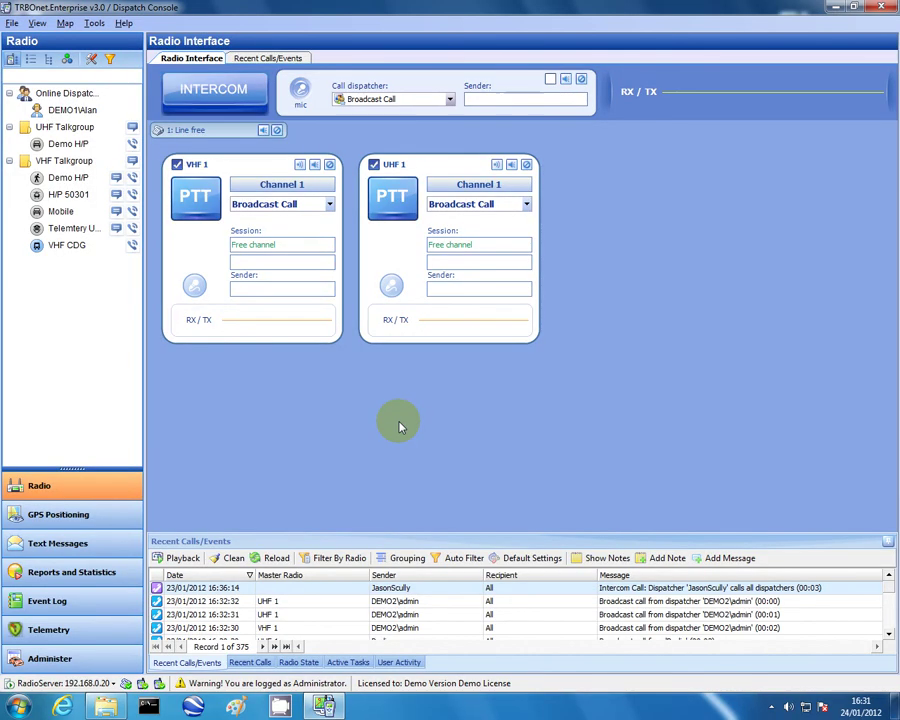
- Switch to GPS Positioning and collapse the Recent Calls and Objects panels to widen the map
{"action": "left_click", "coordinate": [45, 519]}
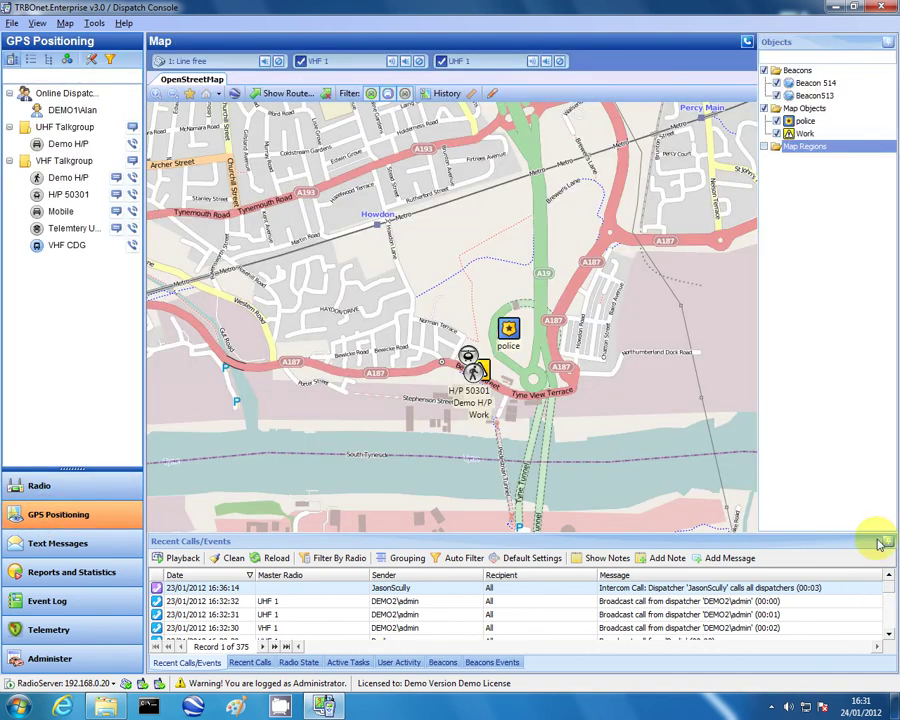
{"action": "left_click", "coordinate": [886, 541]}
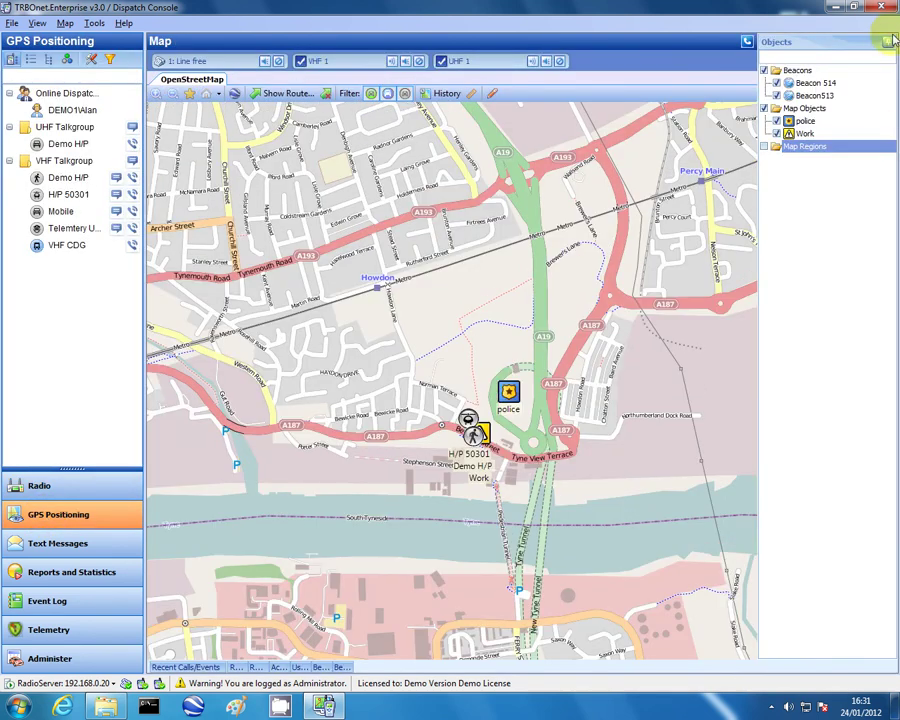
{"action": "left_click", "coordinate": [888, 44]}
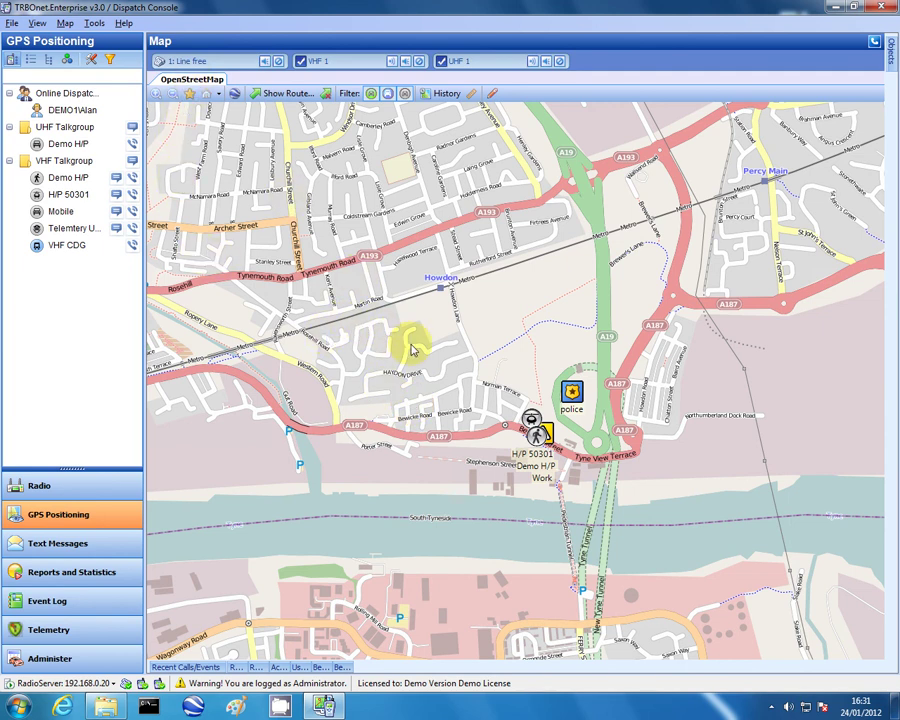
- Zoom and pan the OpenStreetMap to Howdon and the Tyne Tunnel approach, centring the police marker
{"action": "scroll", "coordinate": [418, 355], "scroll_direction": "down", "scroll_amount": 2}
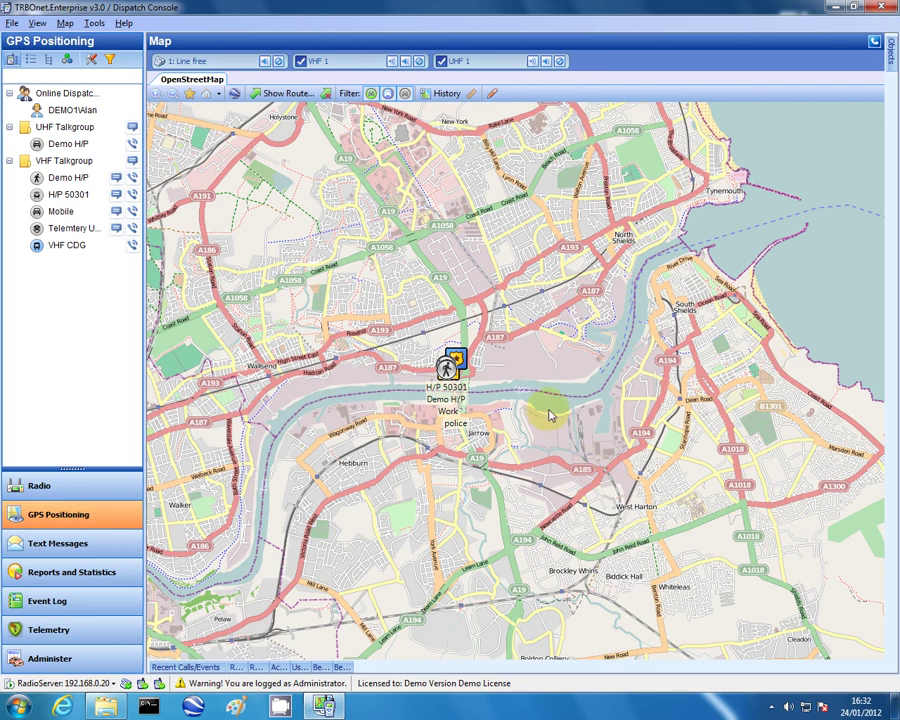
{"action": "scroll", "coordinate": [537, 400], "scroll_direction": "down", "scroll_amount": 2}
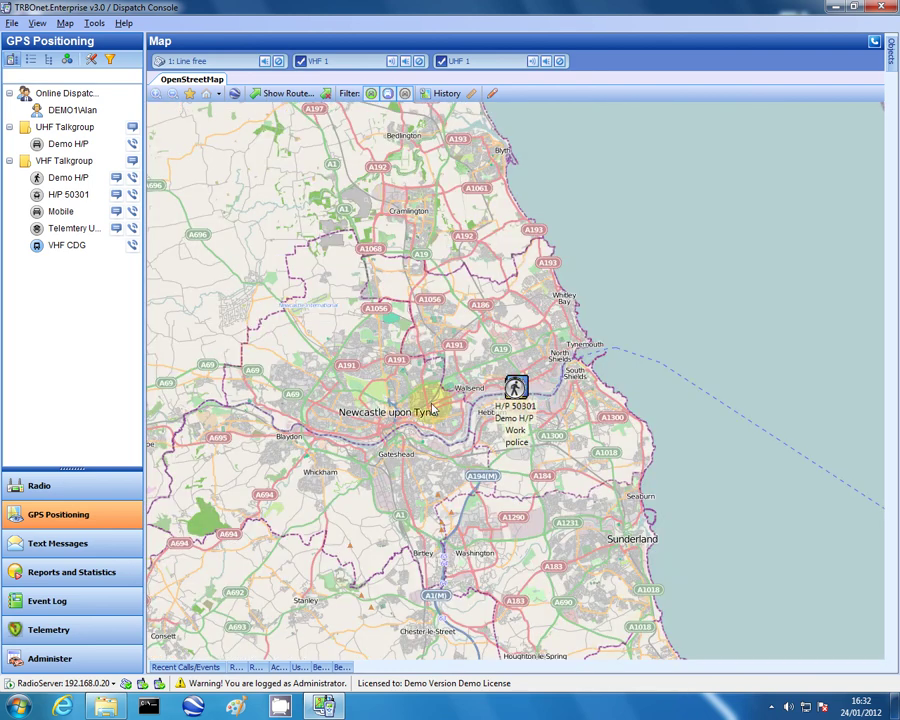
{"action": "scroll", "coordinate": [432, 410], "scroll_direction": "down", "scroll_amount": 1}
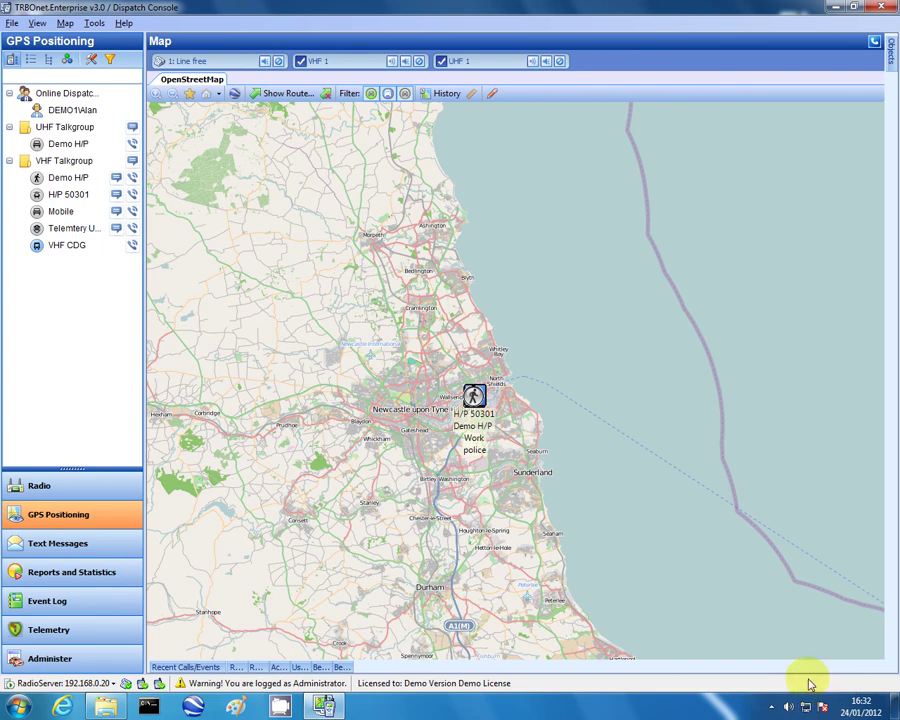
{"action": "scroll", "coordinate": [398, 478], "scroll_direction": "up", "scroll_amount": 2}
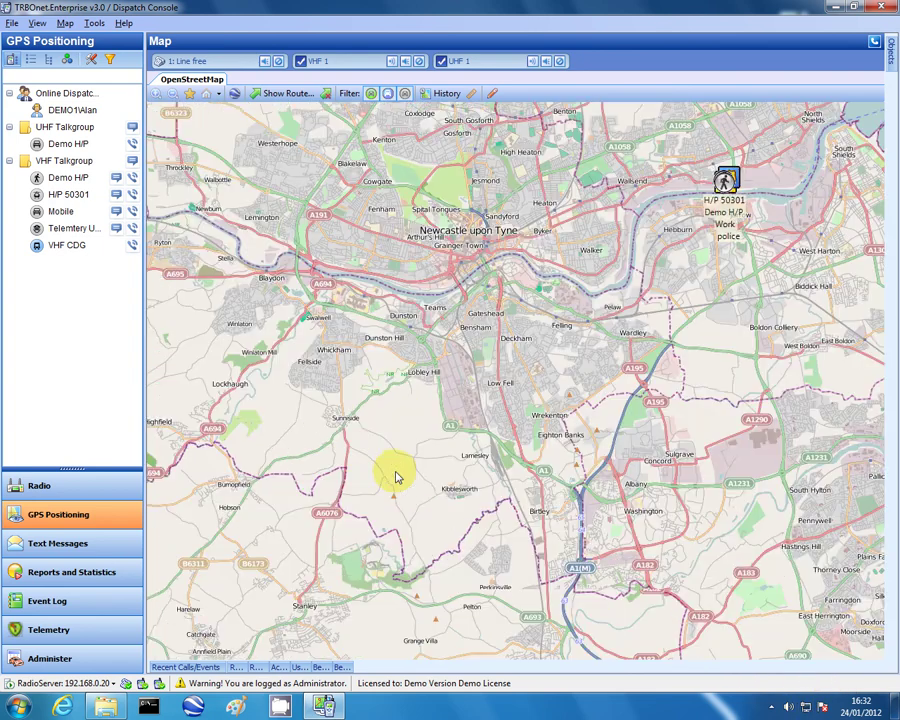
{"action": "left_click_drag", "start_coordinate": [537, 296], "coordinate": [436, 436]}
{"action": "scroll", "coordinate": [477, 387], "scroll_direction": "up", "scroll_amount": 3}
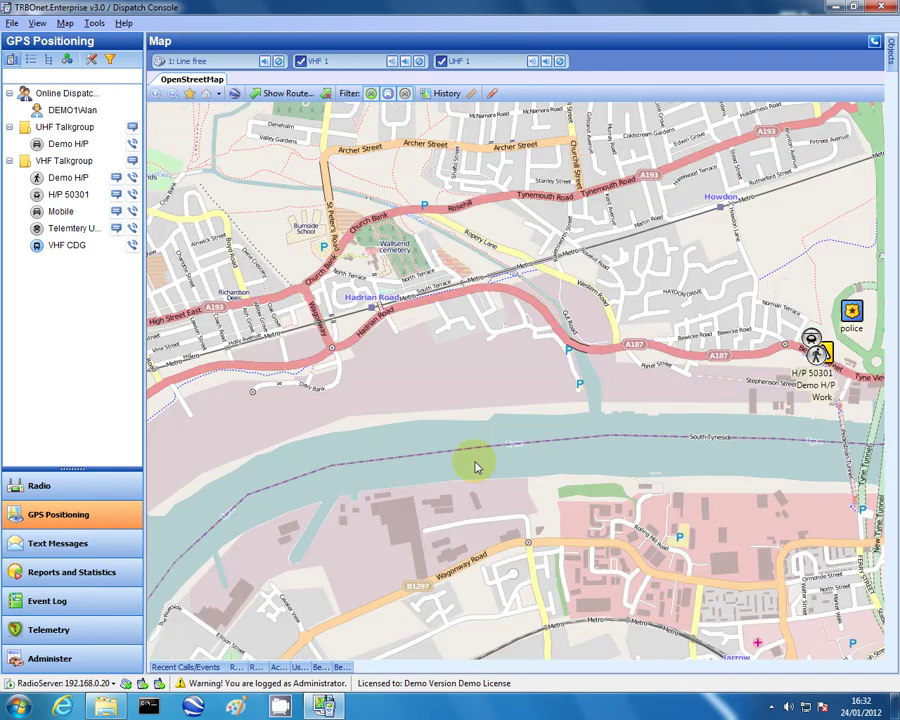
{"action": "double_click", "coordinate": [768, 295]}
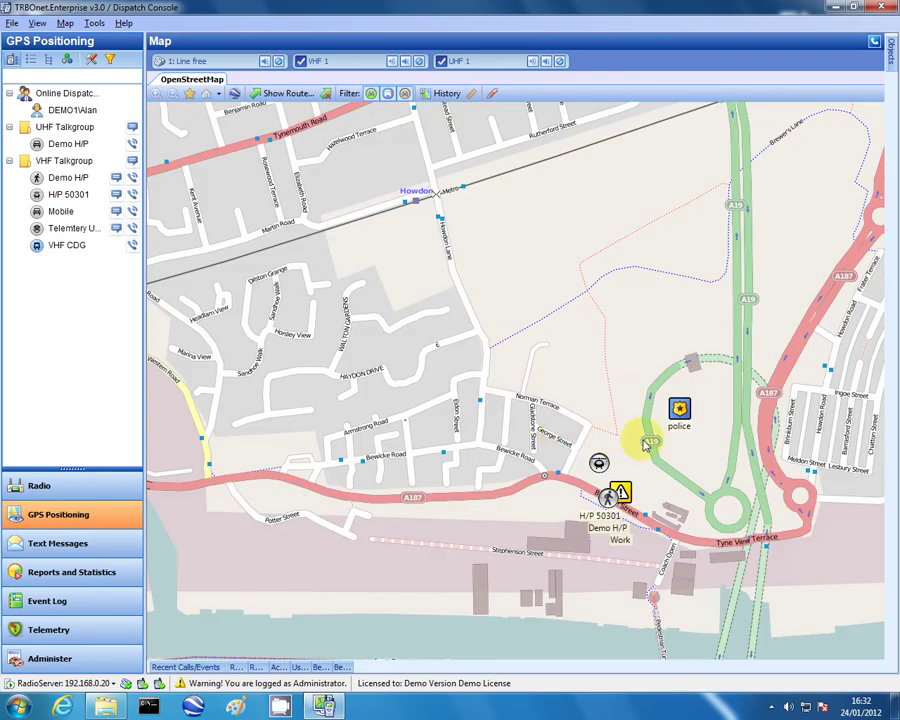
{"action": "left_click_drag", "start_coordinate": [645, 447], "coordinate": [553, 432]}
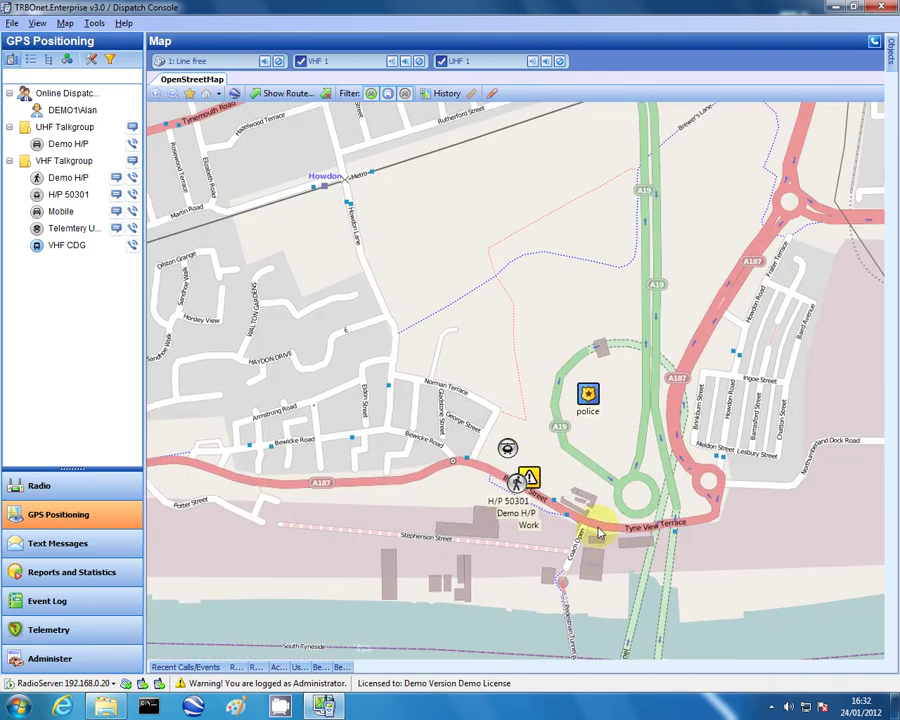
- Start a new map tab from the Map menu with TRBOMap as the map type
{"action": "left_click", "coordinate": [68, 24]}
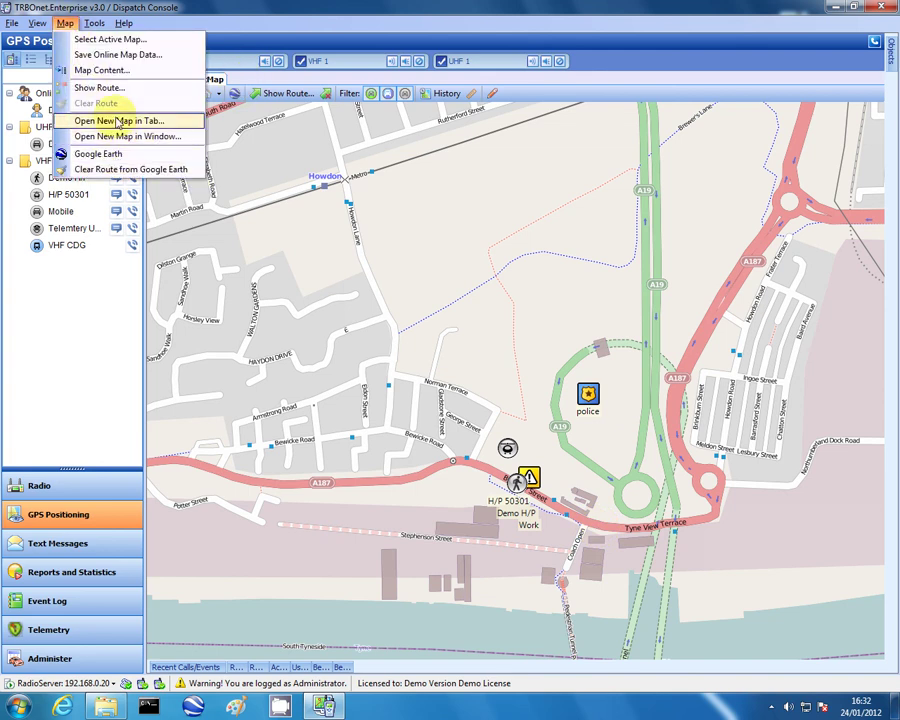
{"action": "left_click", "coordinate": [118, 121]}
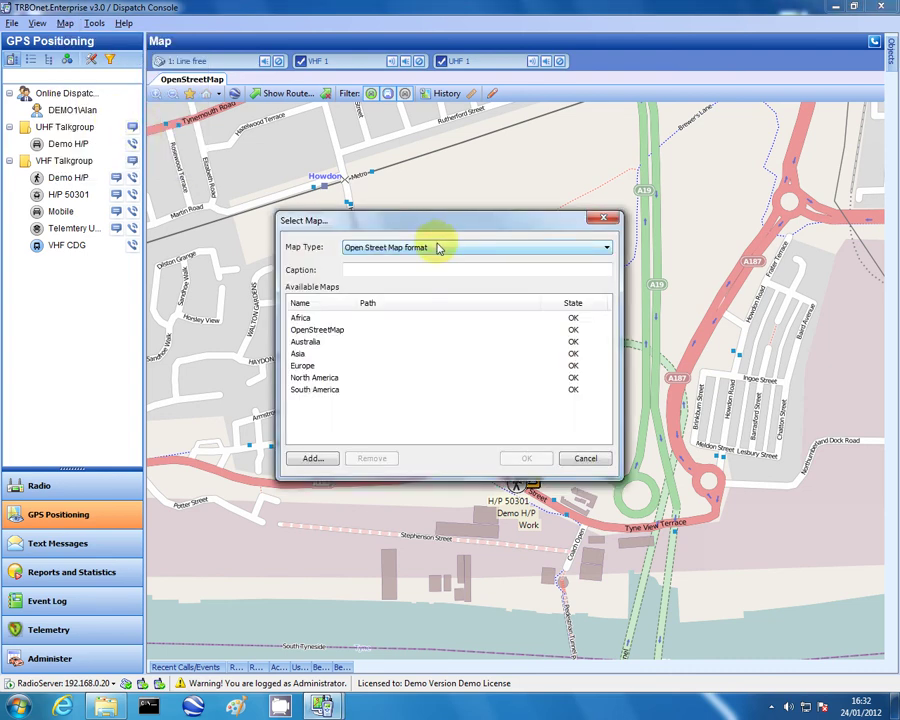
{"action": "left_click", "coordinate": [436, 252]}
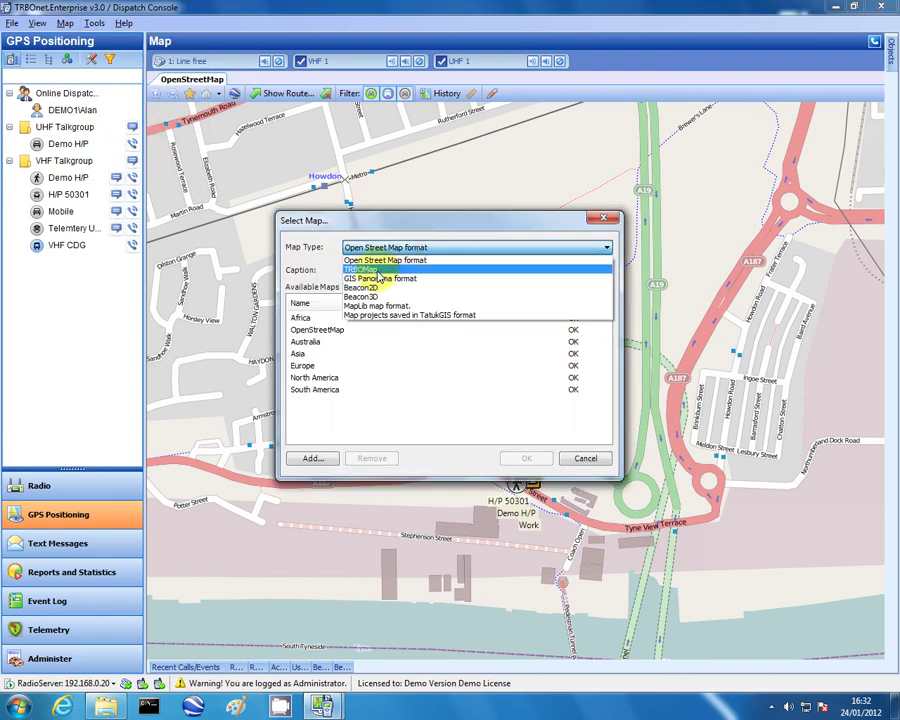
{"action": "left_click", "coordinate": [378, 270]}
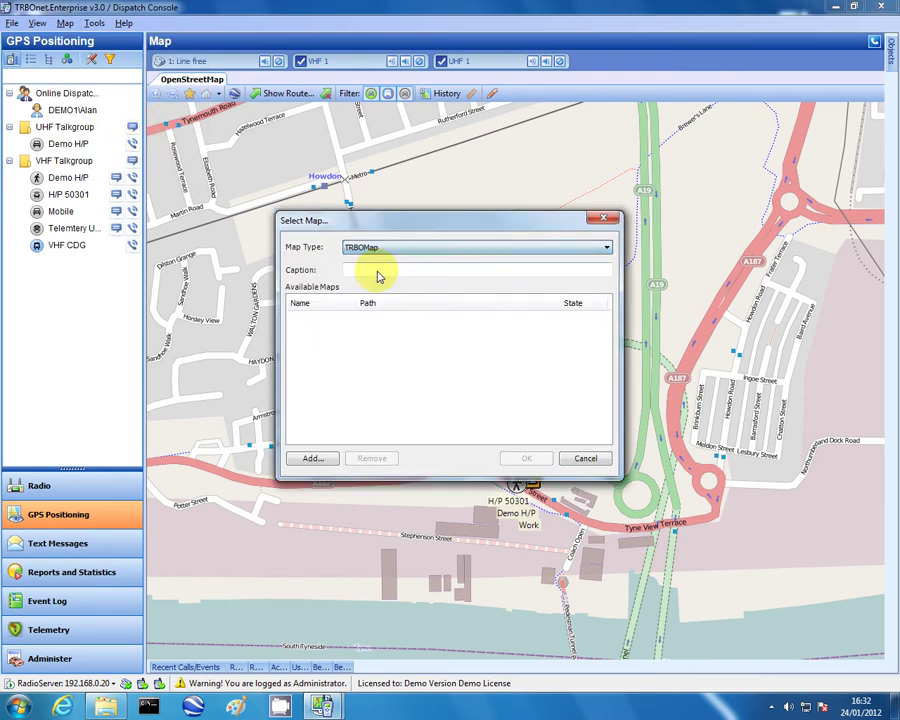
- Add testmap_sat\testmap.trbomap to the available maps and load testmap into the new tab
{"action": "left_click", "coordinate": [311, 470]}
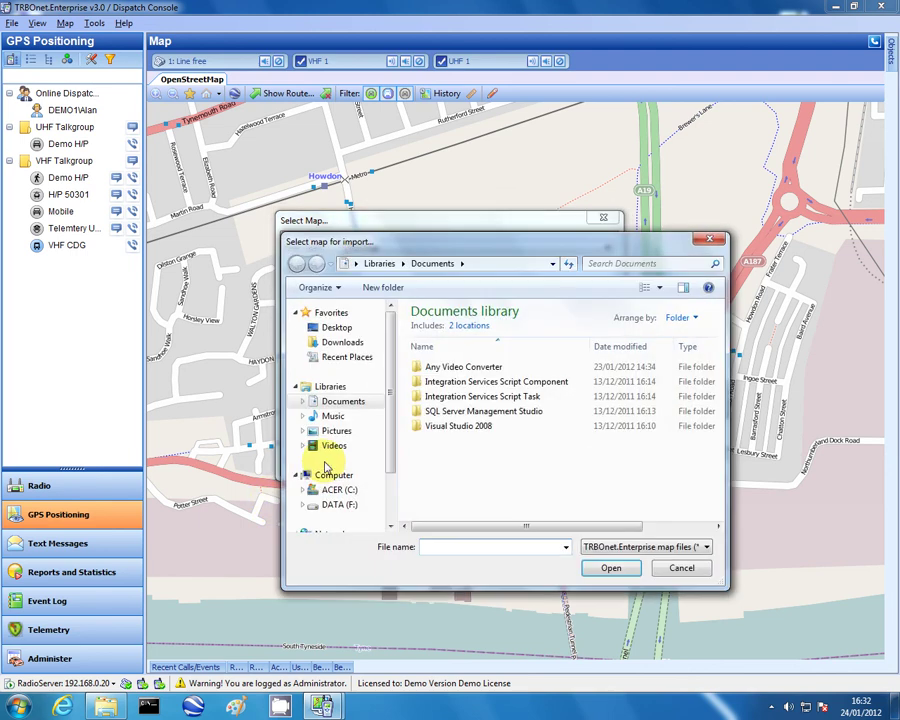
{"action": "left_click", "coordinate": [330, 327]}
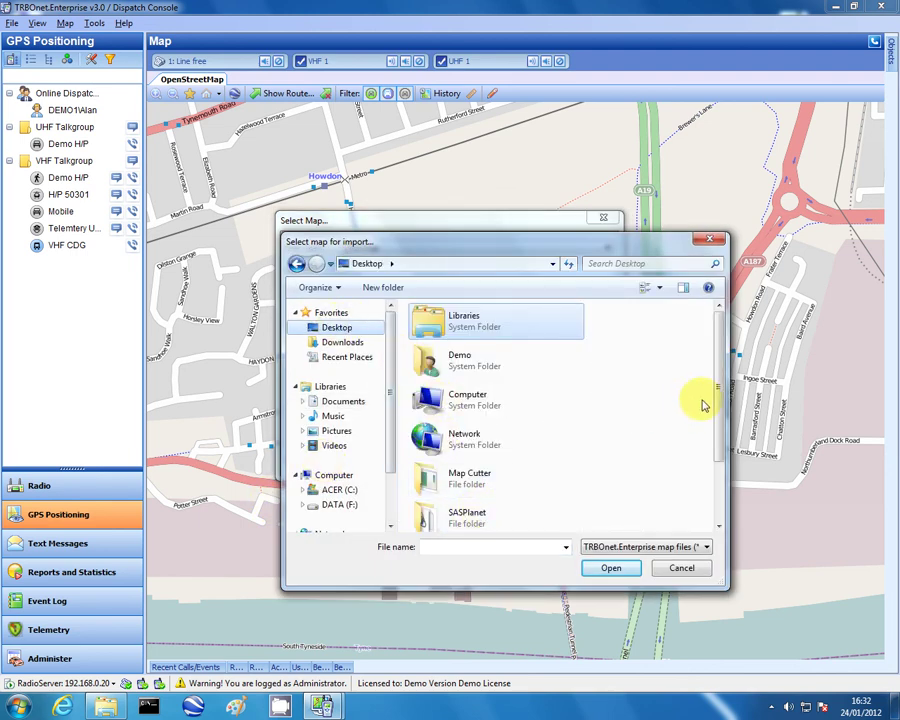
{"action": "left_click_drag", "start_coordinate": [718, 402], "coordinate": [635, 518]}
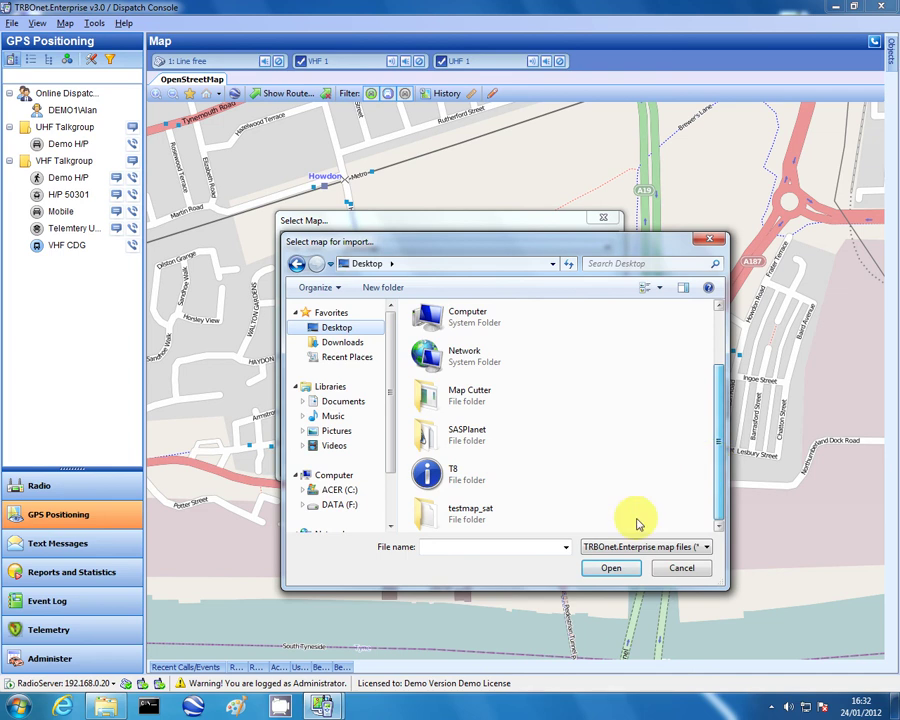
{"action": "double_click", "coordinate": [460, 516]}
{"action": "left_click", "coordinate": [441, 344]}
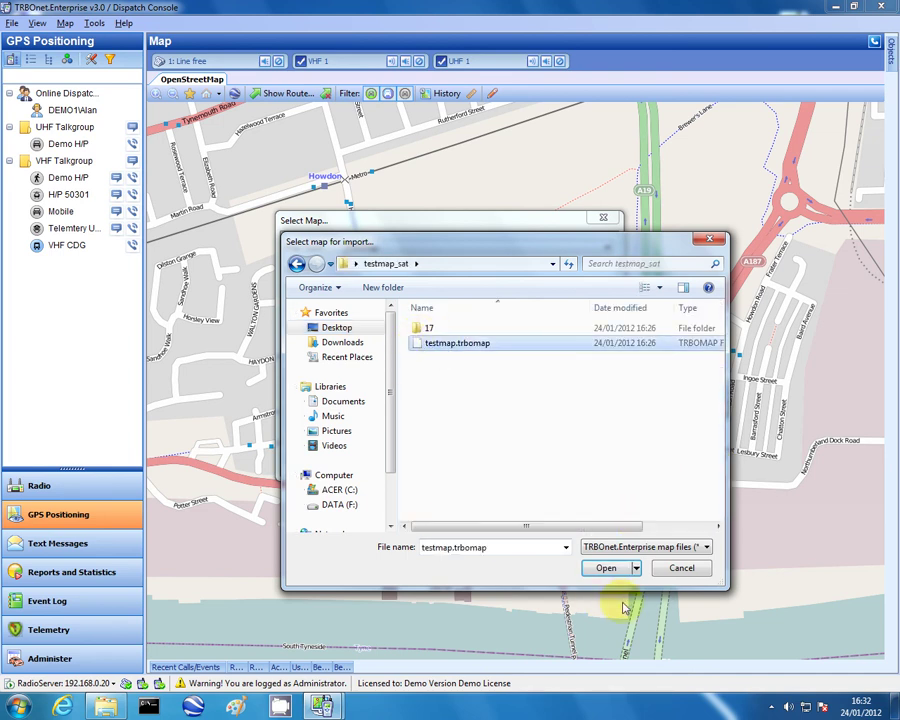
{"action": "left_click", "coordinate": [608, 570]}
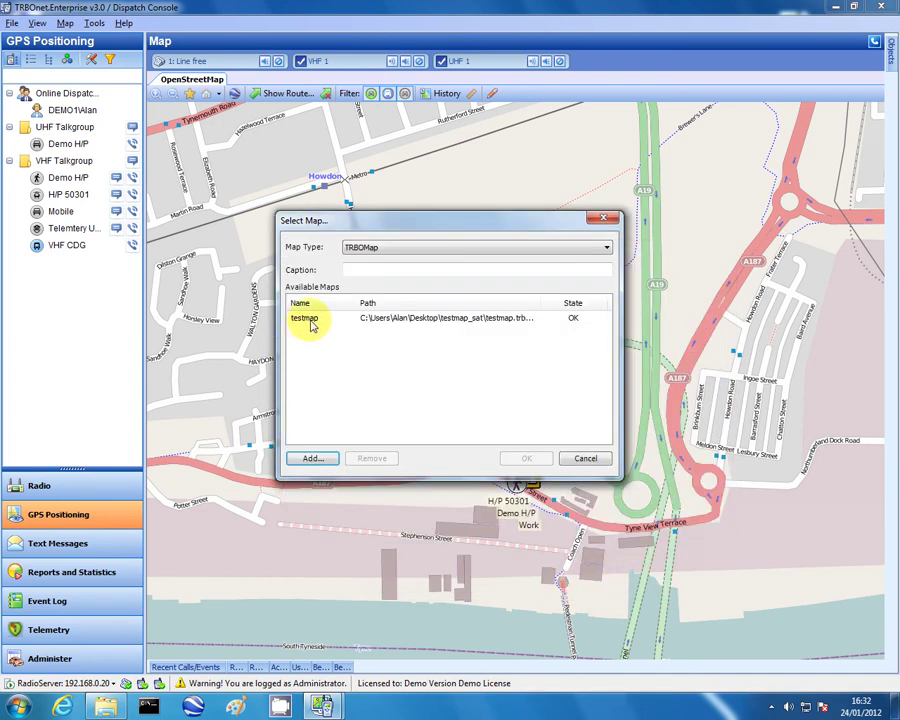
{"action": "left_click", "coordinate": [312, 319]}
{"action": "left_click", "coordinate": [527, 460]}
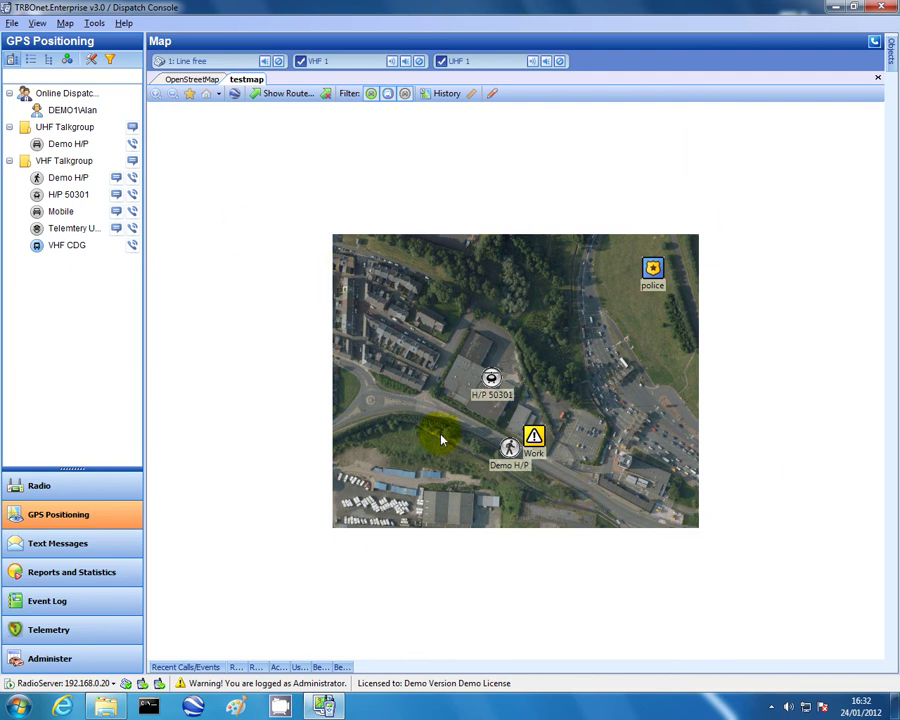
{"action": "left_click", "coordinate": [193, 80]}
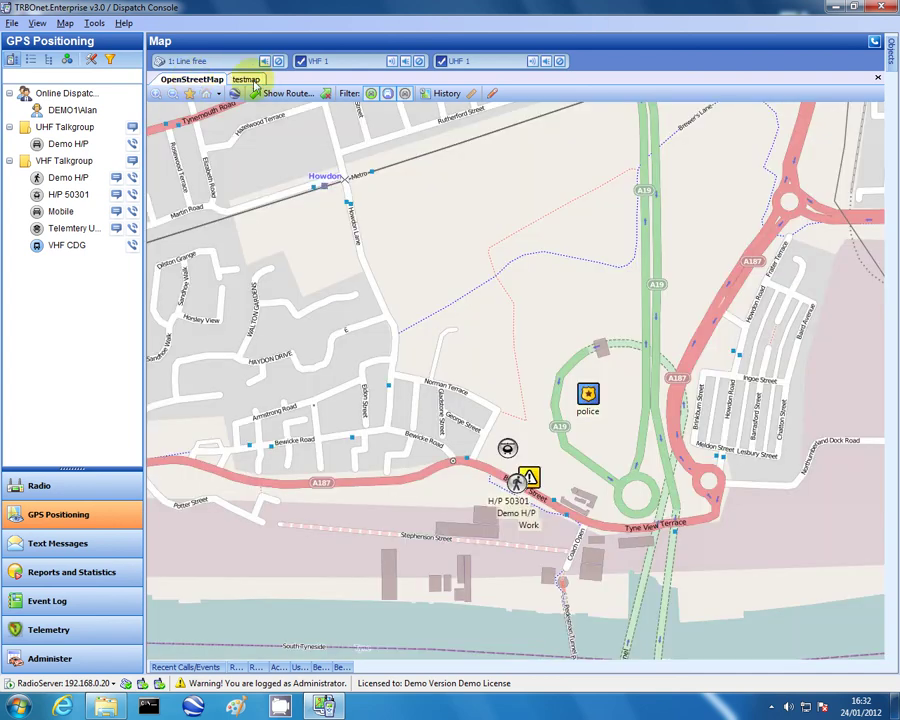
{"action": "left_click", "coordinate": [244, 79]}
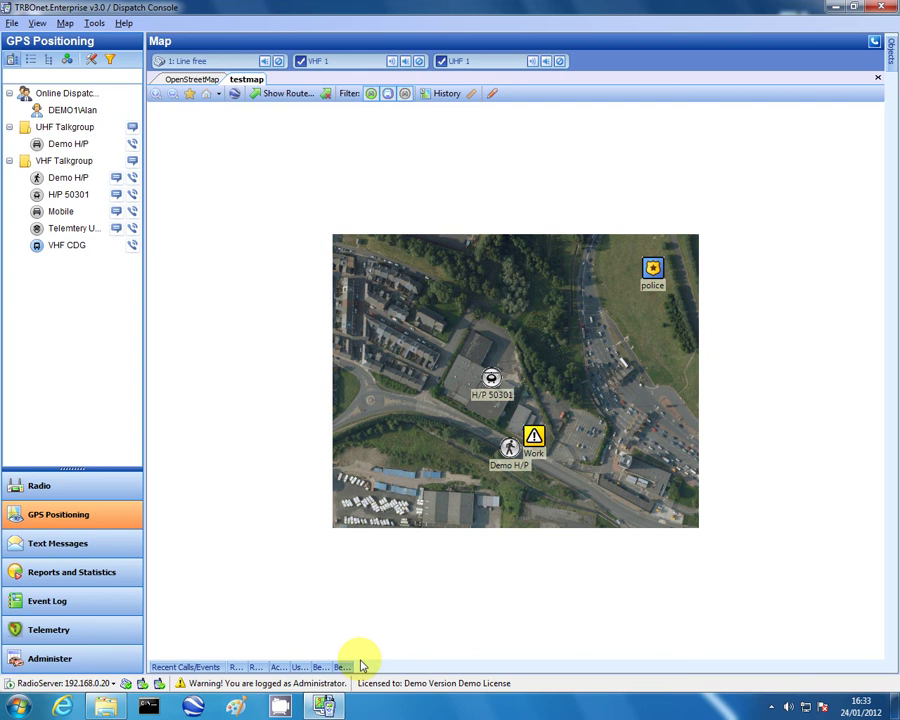
- Go back to the Radio Interface with the VHF 1 and UHF 1 channel panels
{"action": "left_click", "coordinate": [90, 480]}
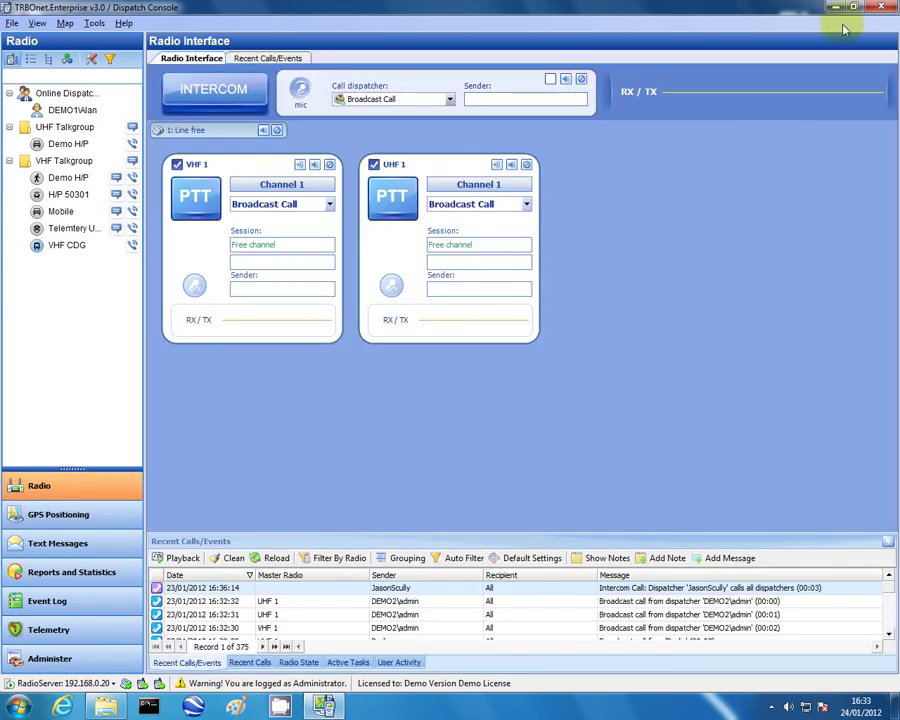